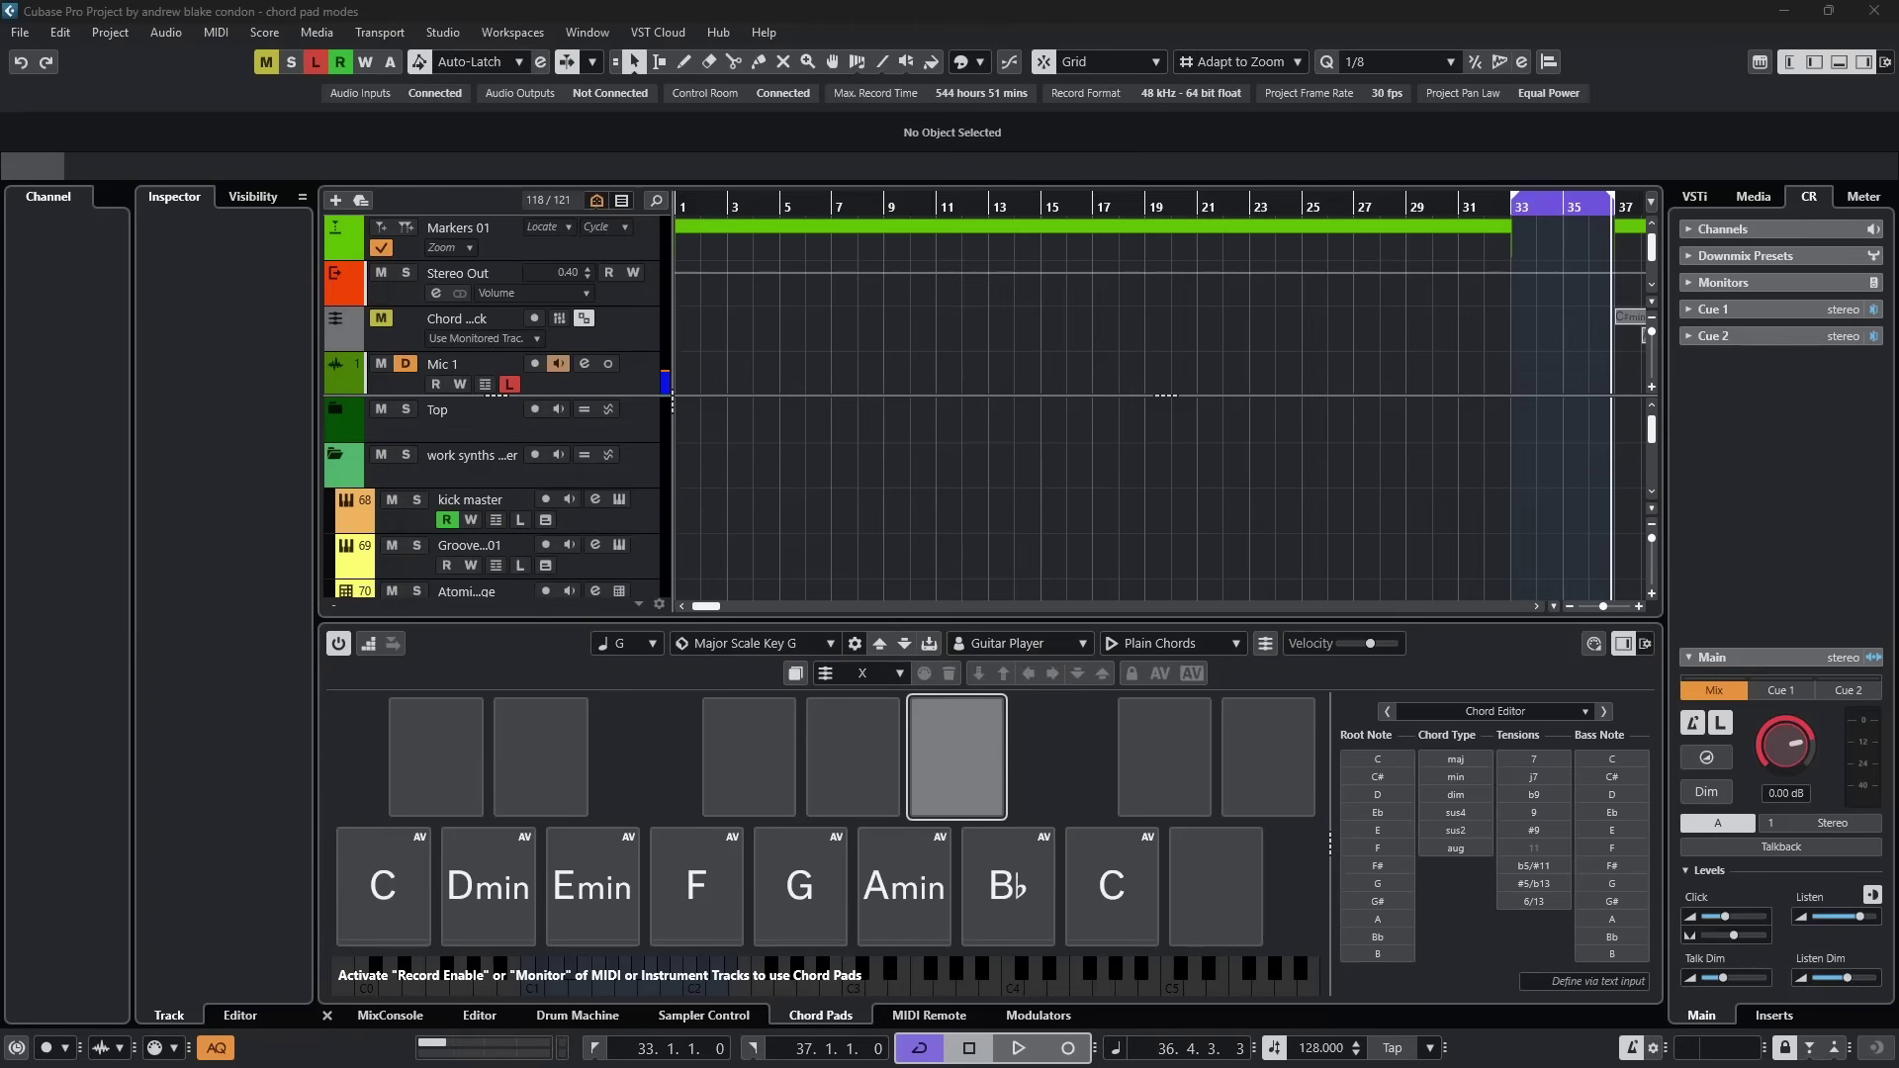
Hide and redisplay the Chord Pads zone, and view the player mode settings of the chord pads.
left_click(1838, 62)
left_click(1838, 62)
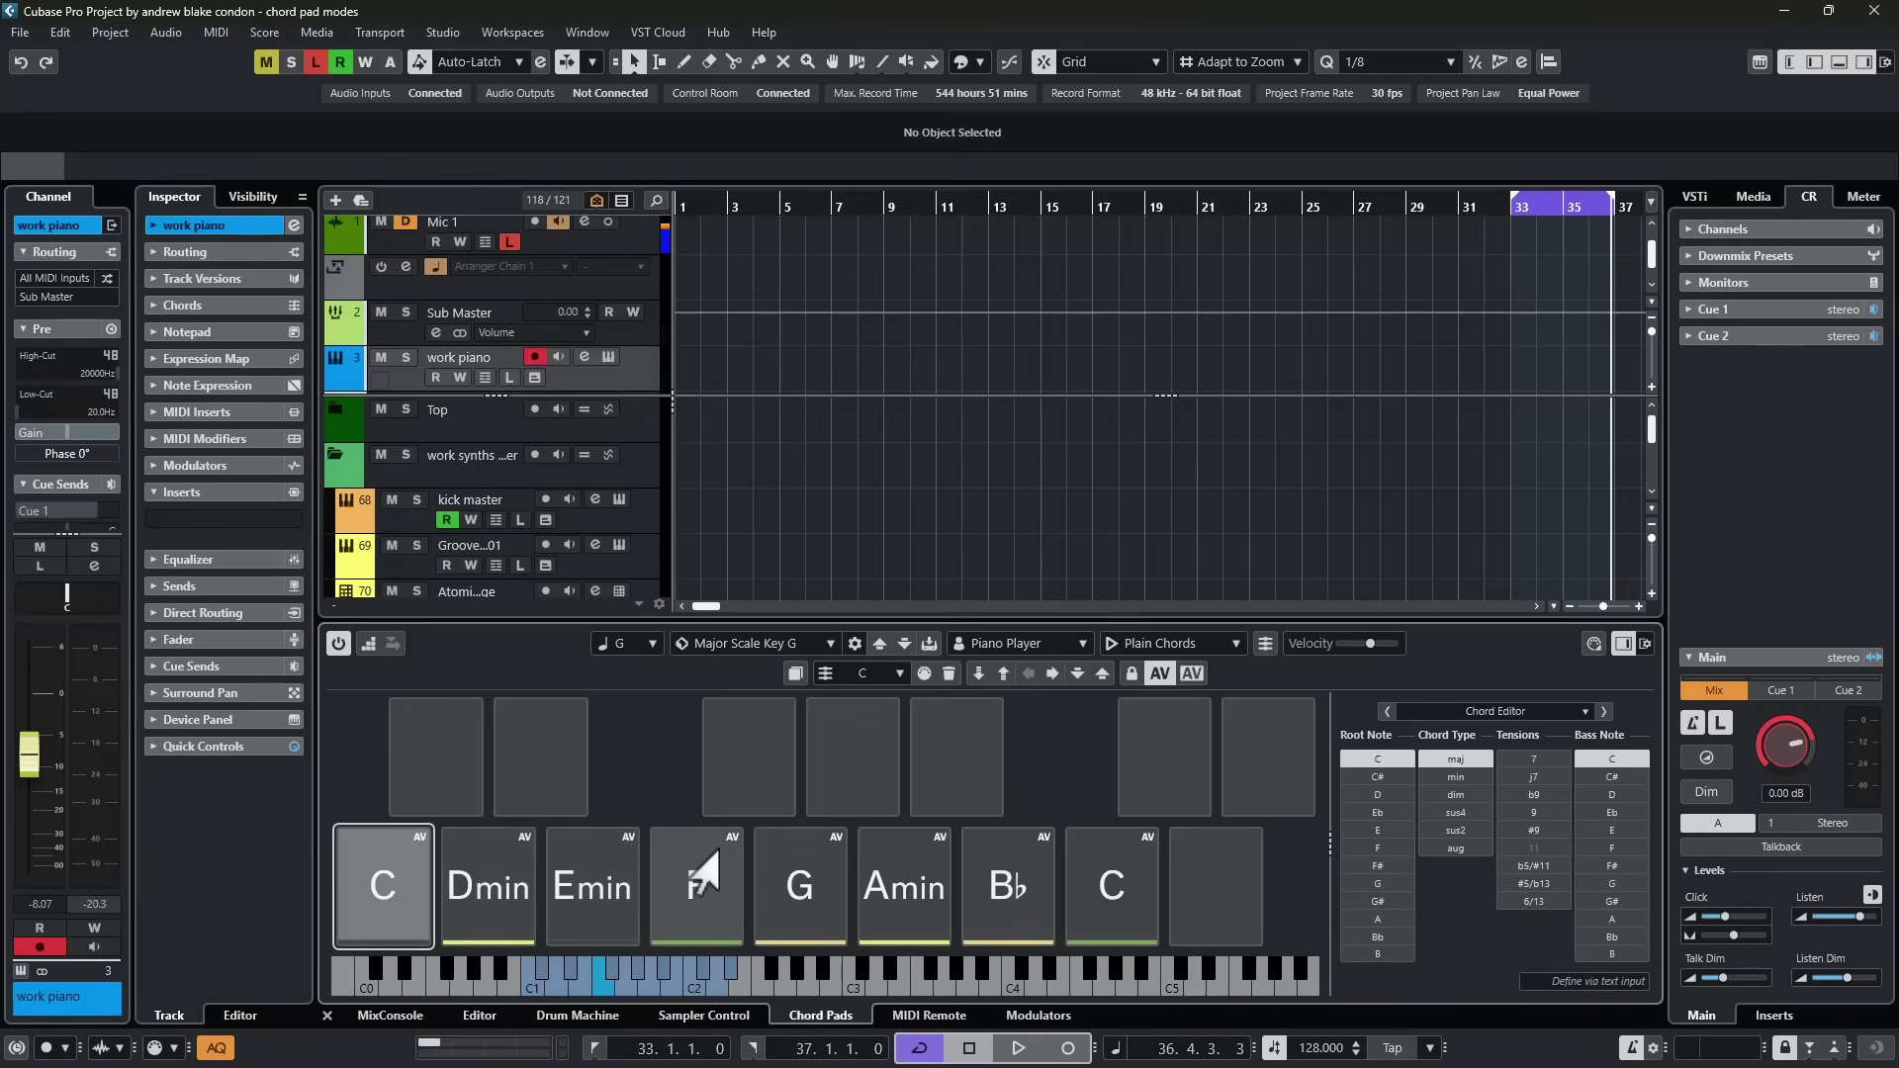
left_click(745, 638)
left_click(525, 656)
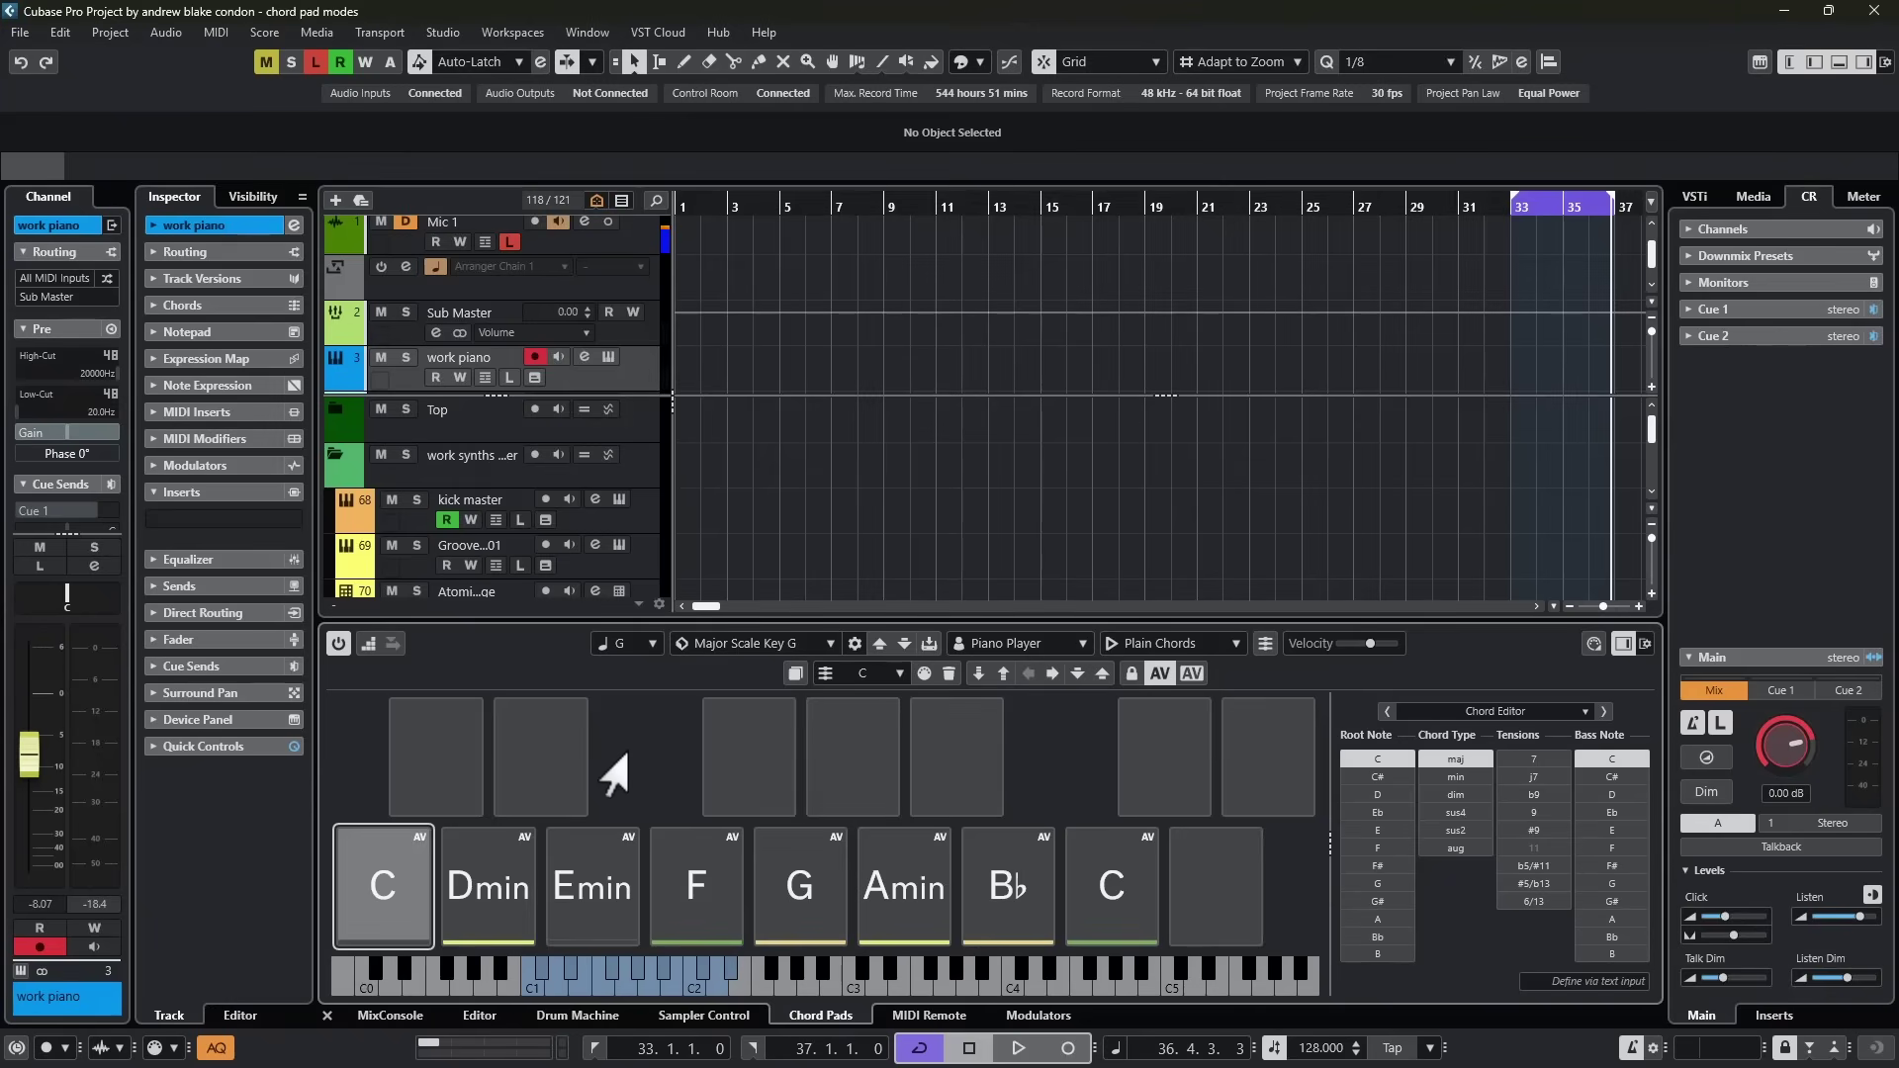
left_click(1131, 650)
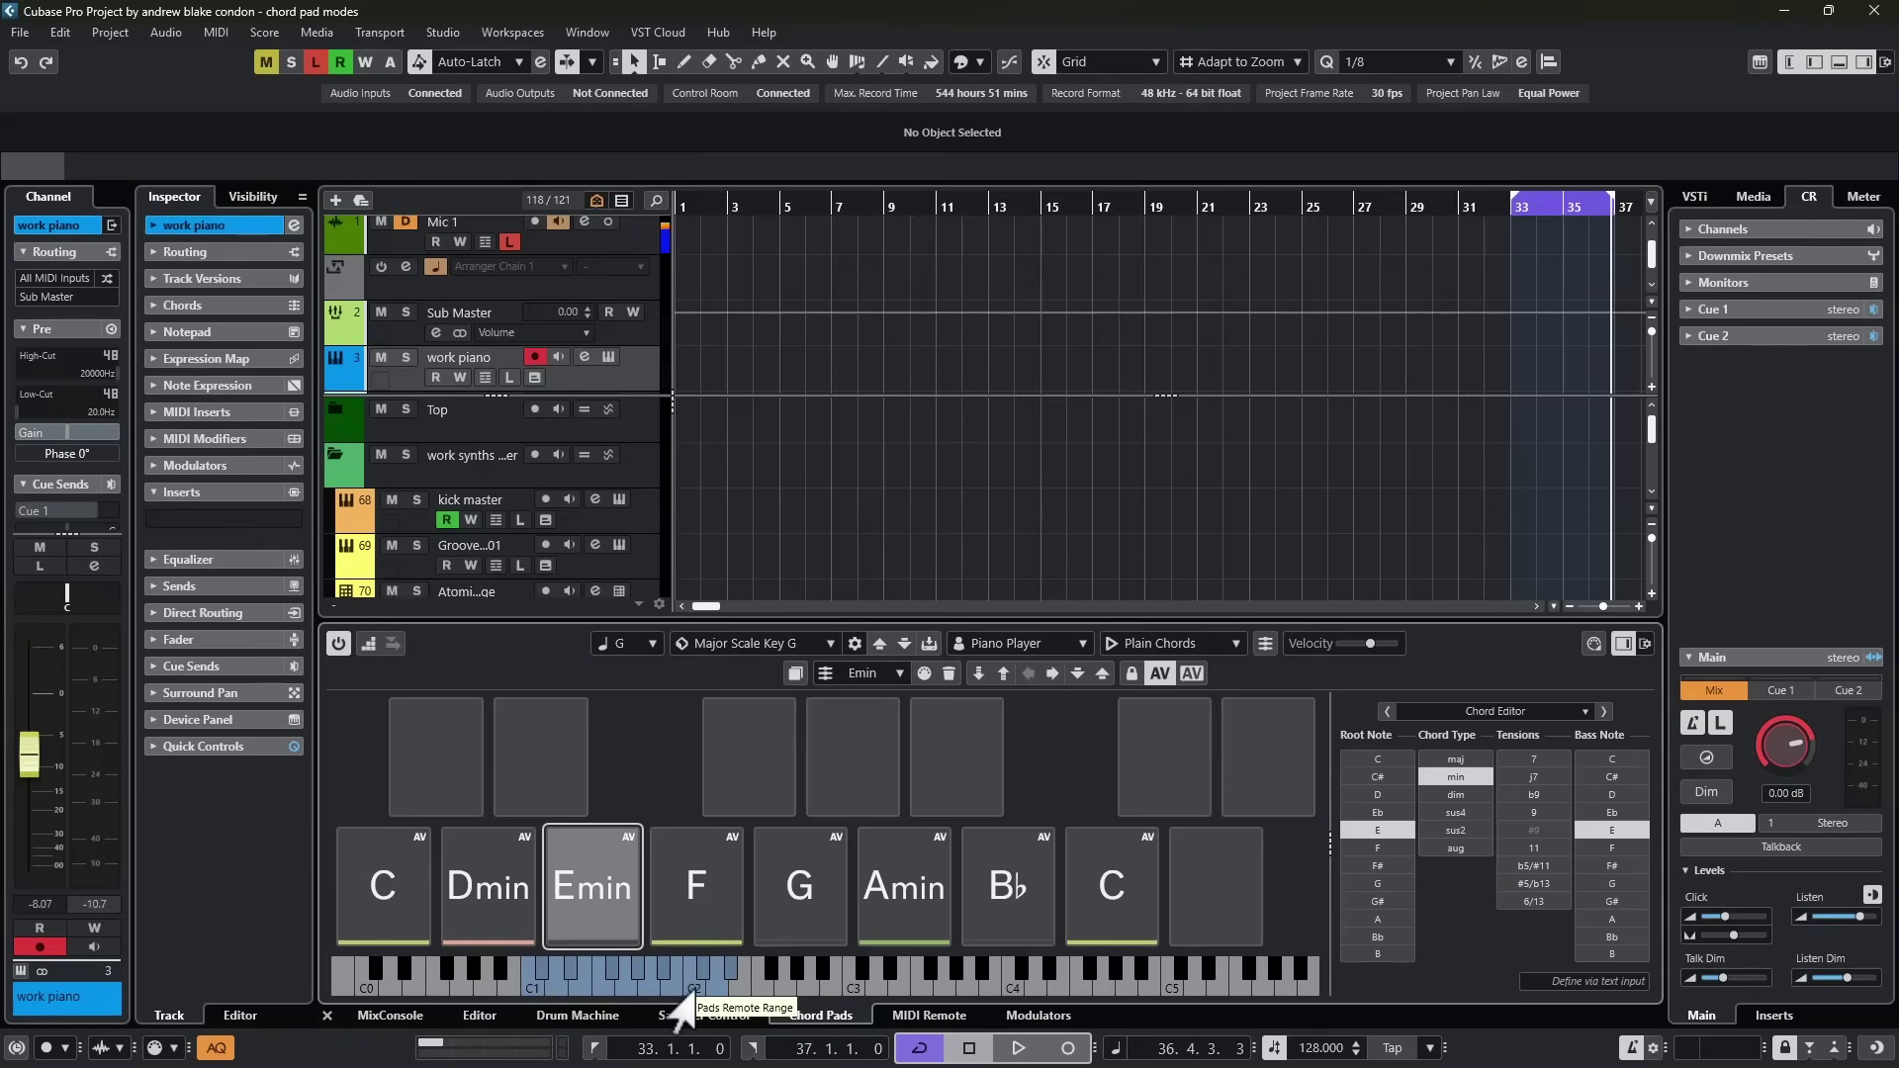
Audition the C and Dmin chord pads on the work piano track in Plain Chords mode.
left_click(530, 984)
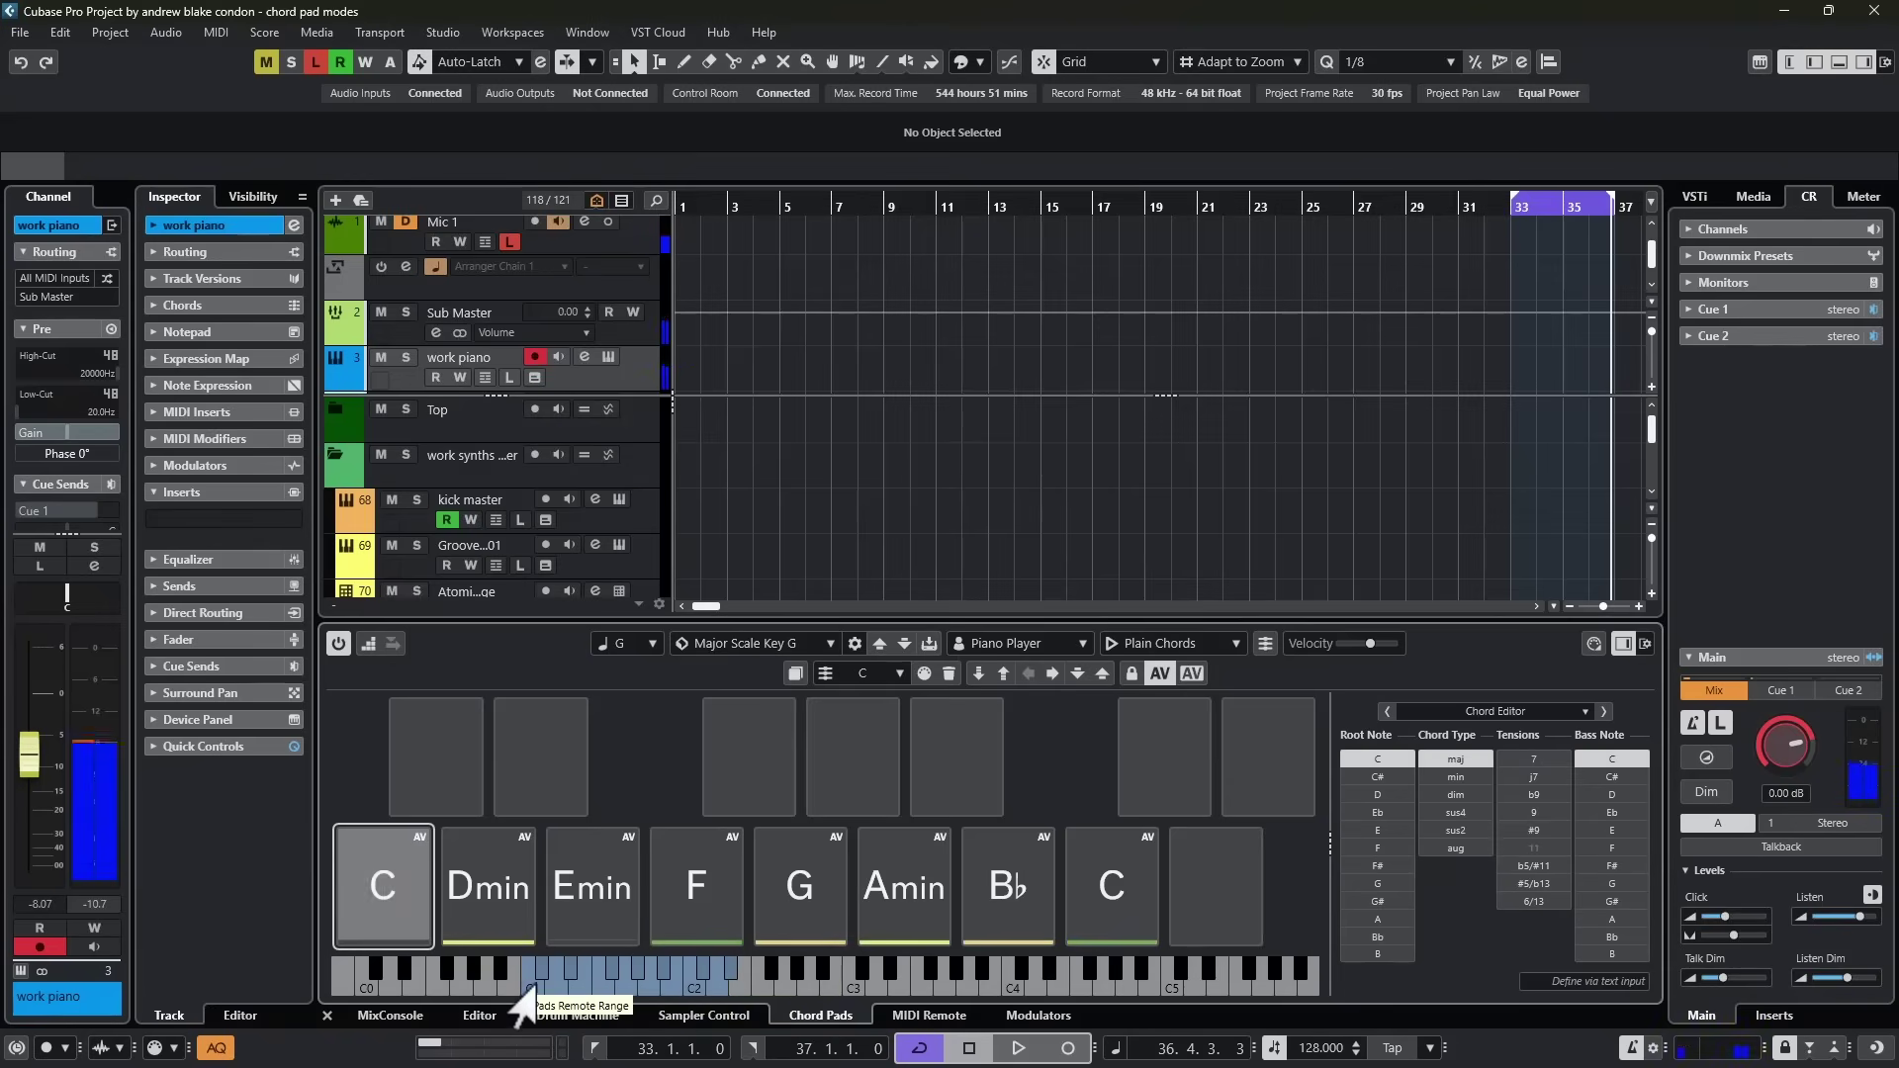
left_click(529, 984)
left_click(368, 907)
left_click(457, 883)
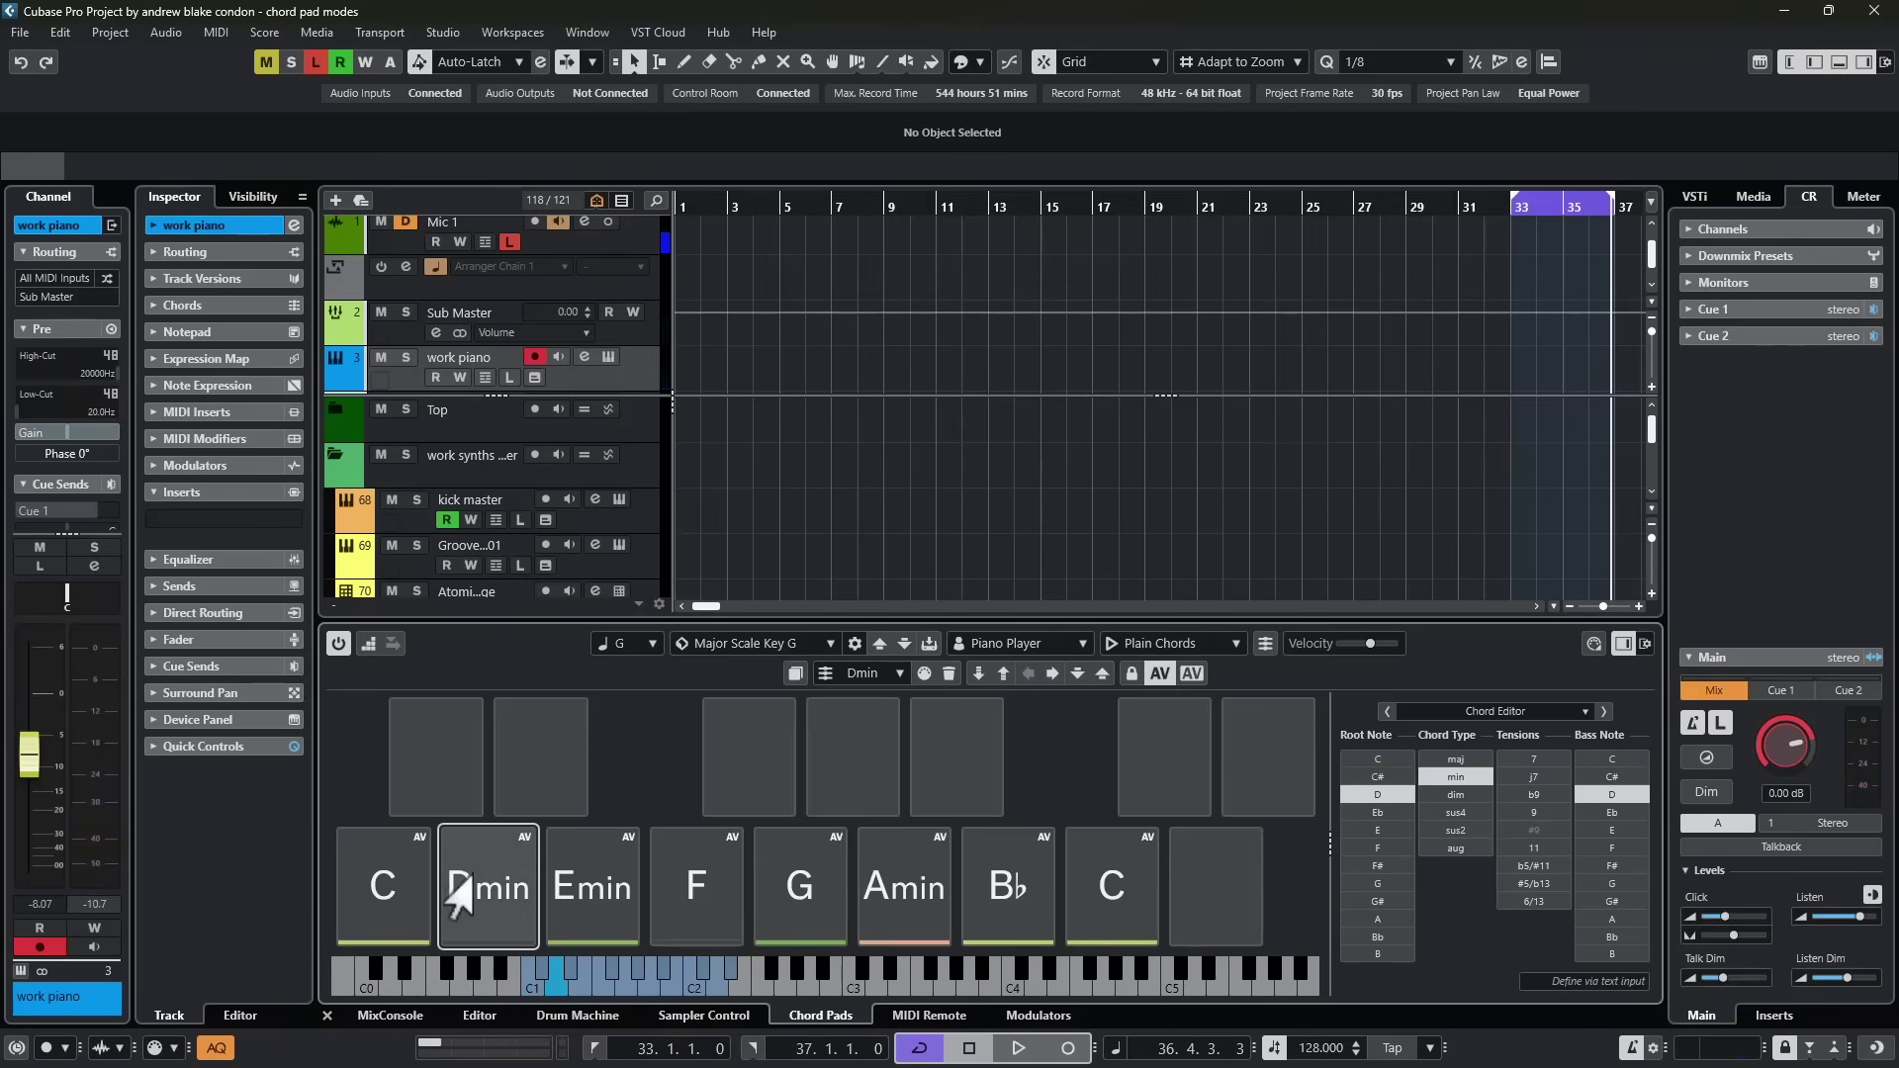
left_click(379, 895)
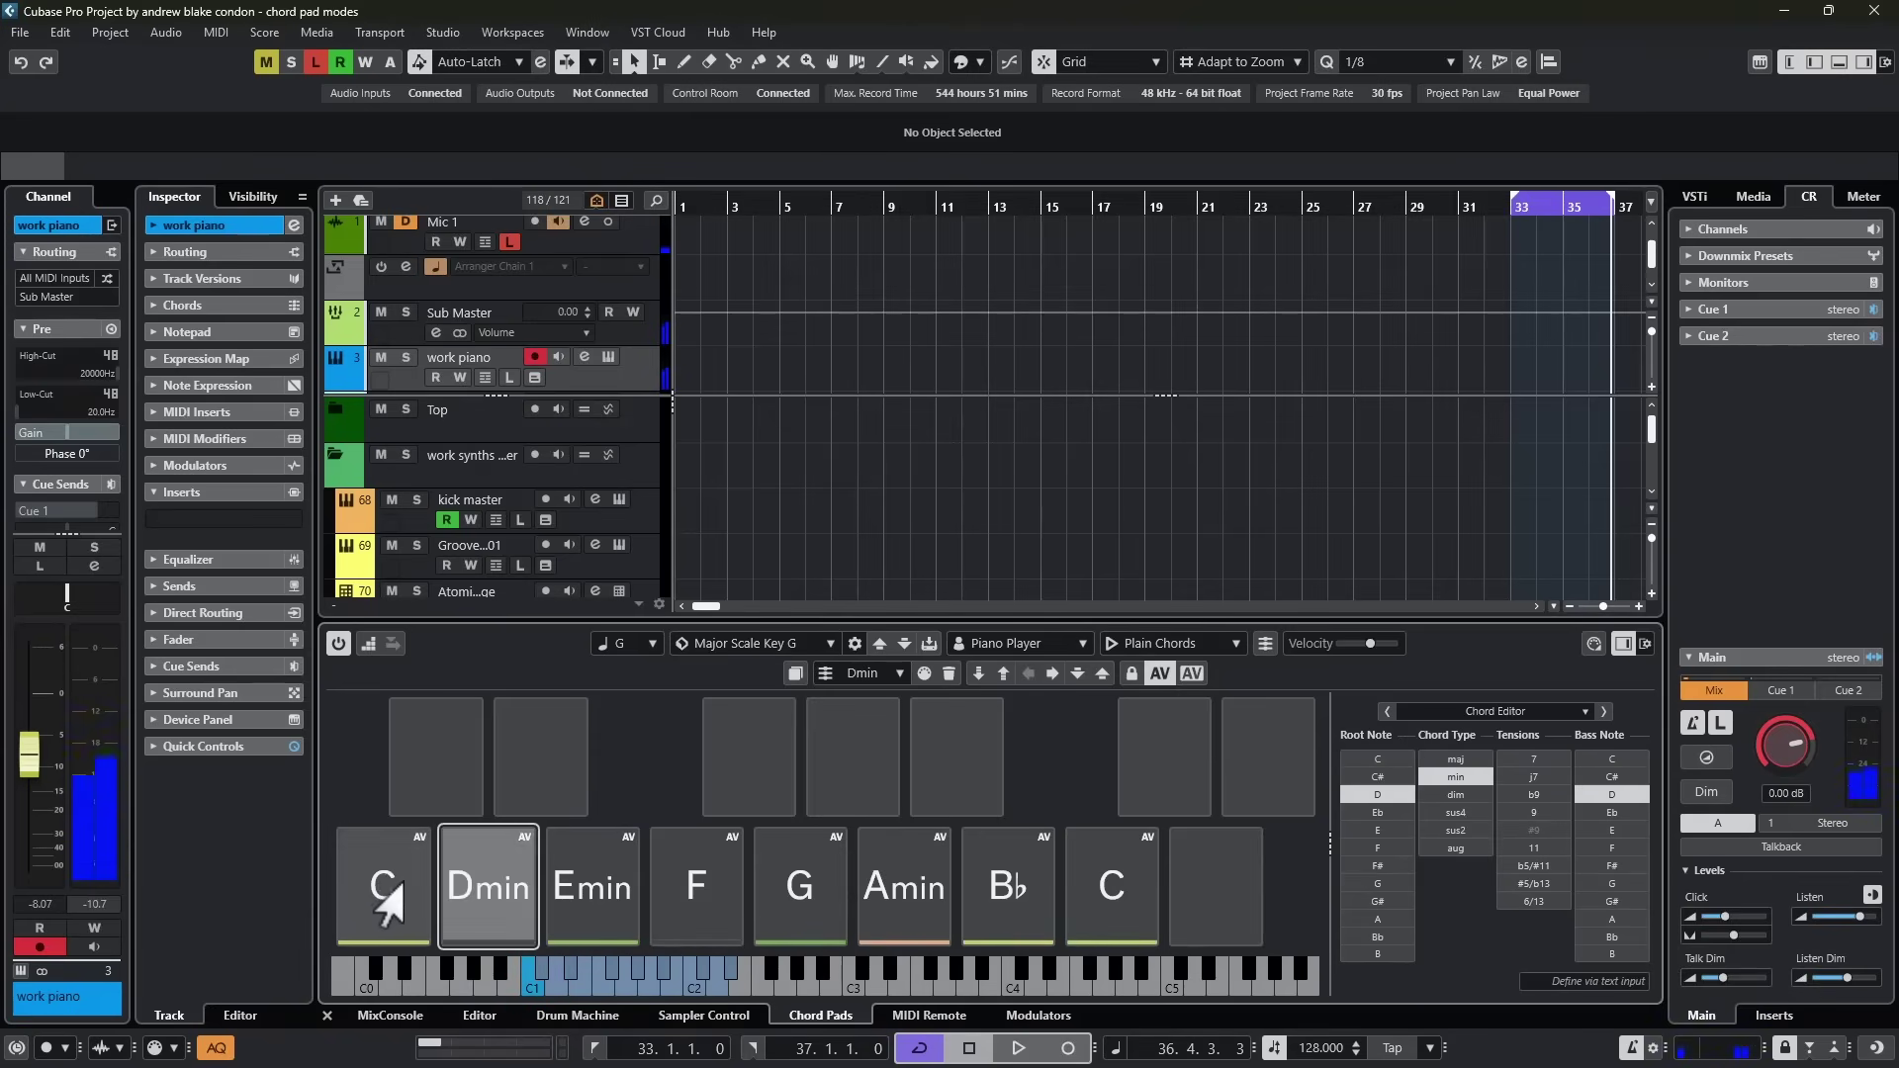
Switch the chord pads' player mode to Pattern and audition the C, Dmin, Emin and F pads.
left_click(1159, 647)
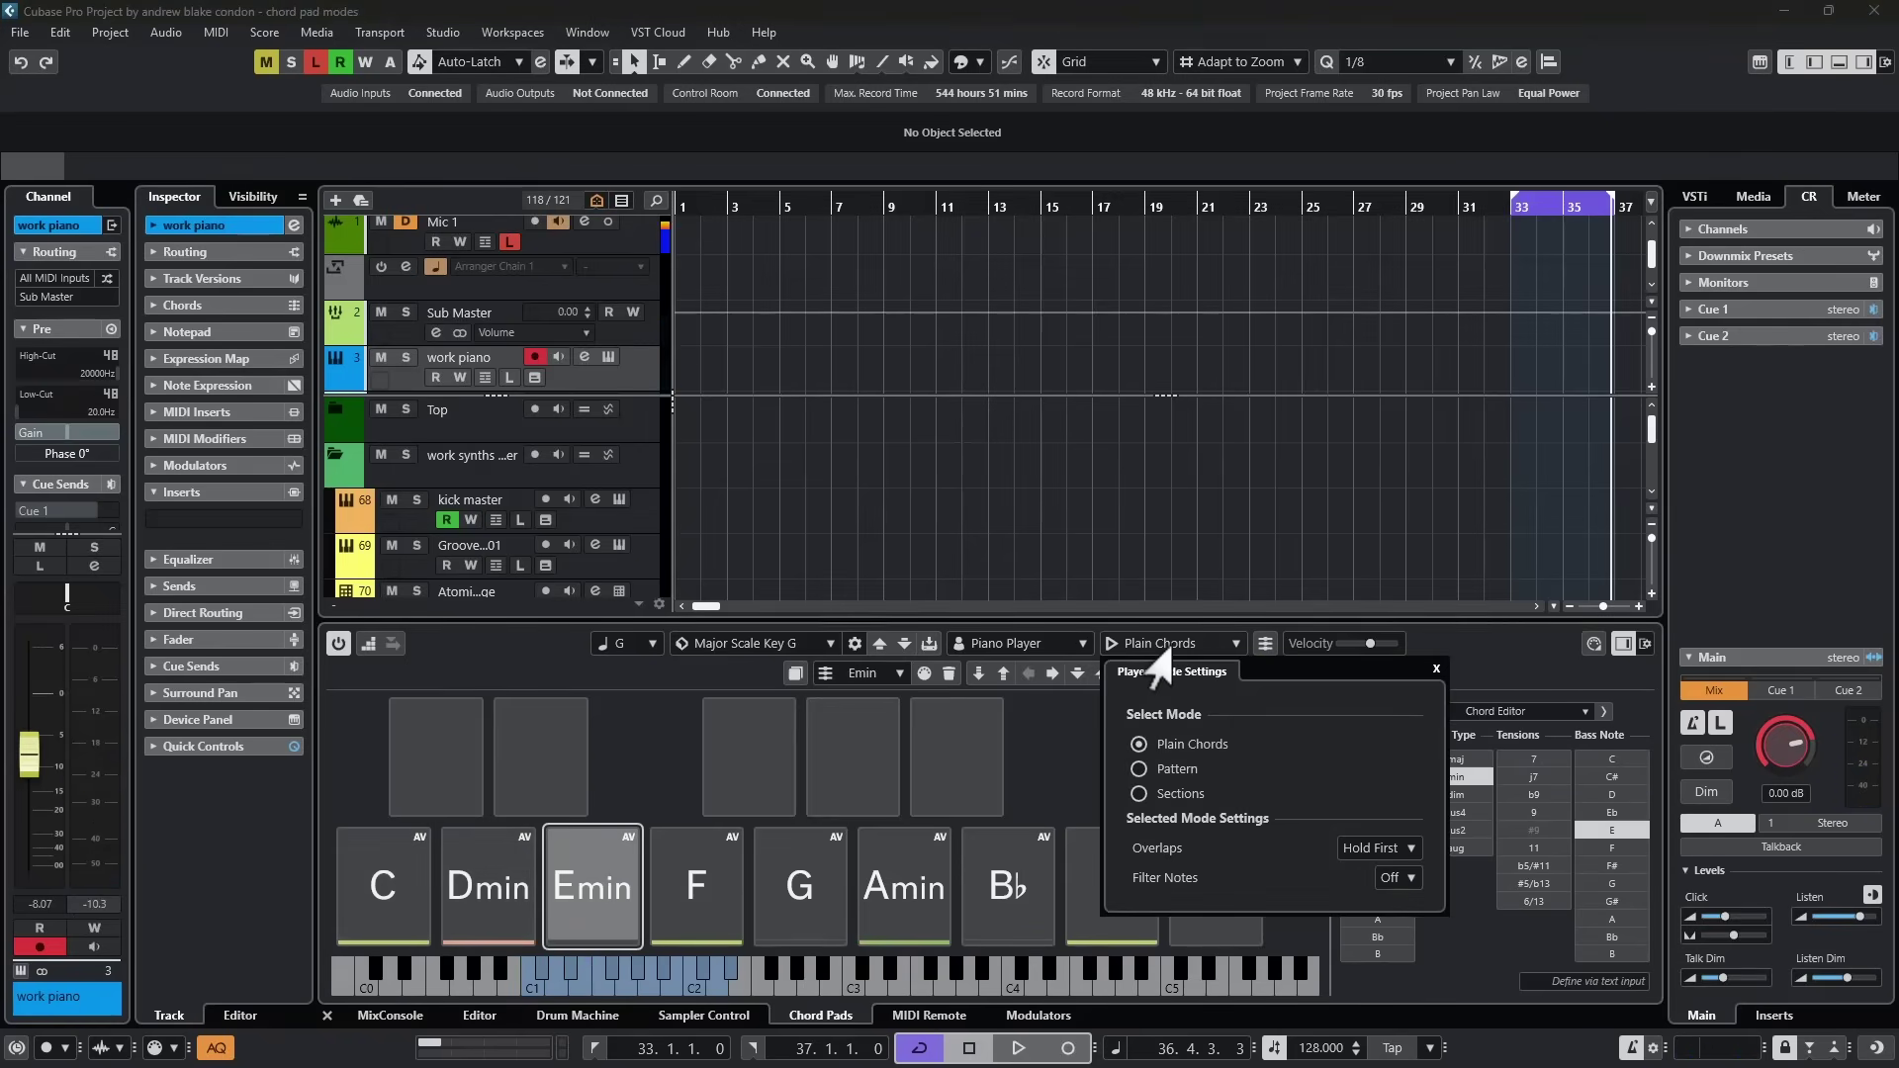
left_click(1138, 769)
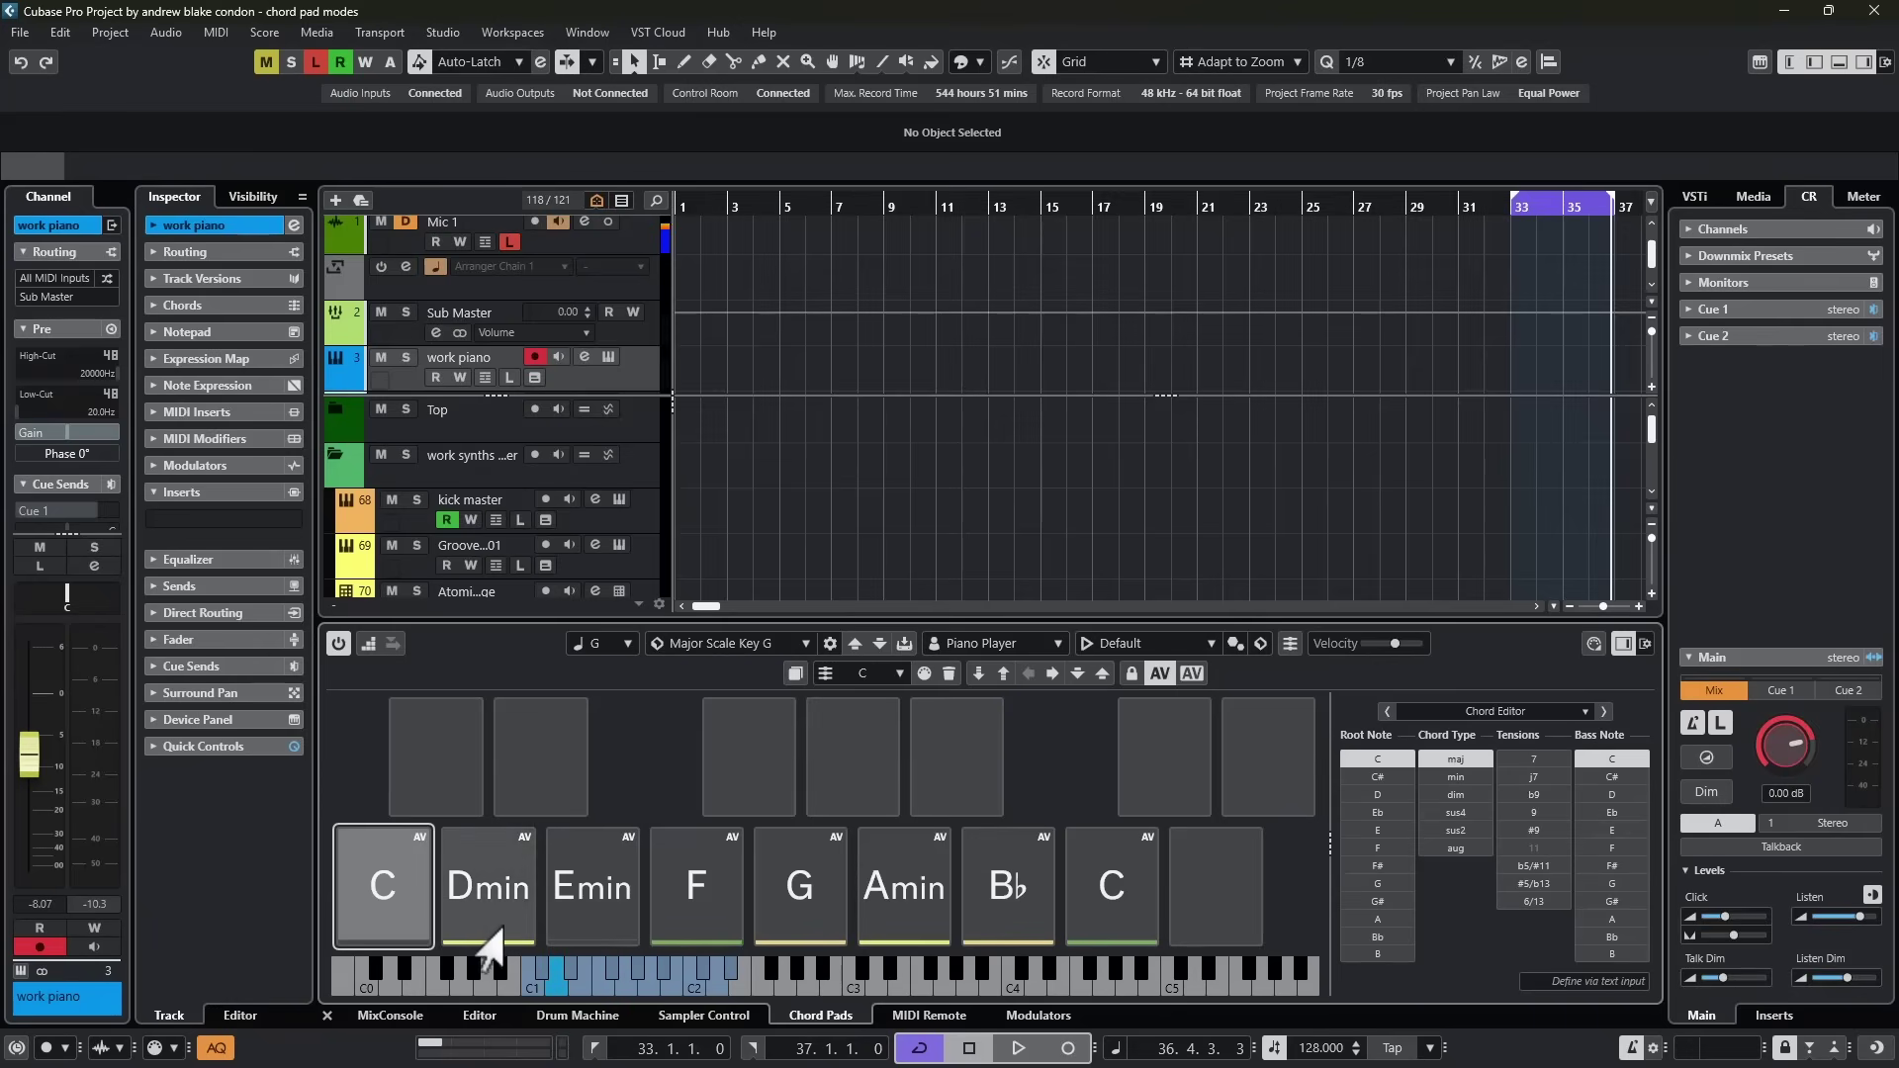
left_click(383, 917)
left_click(398, 922)
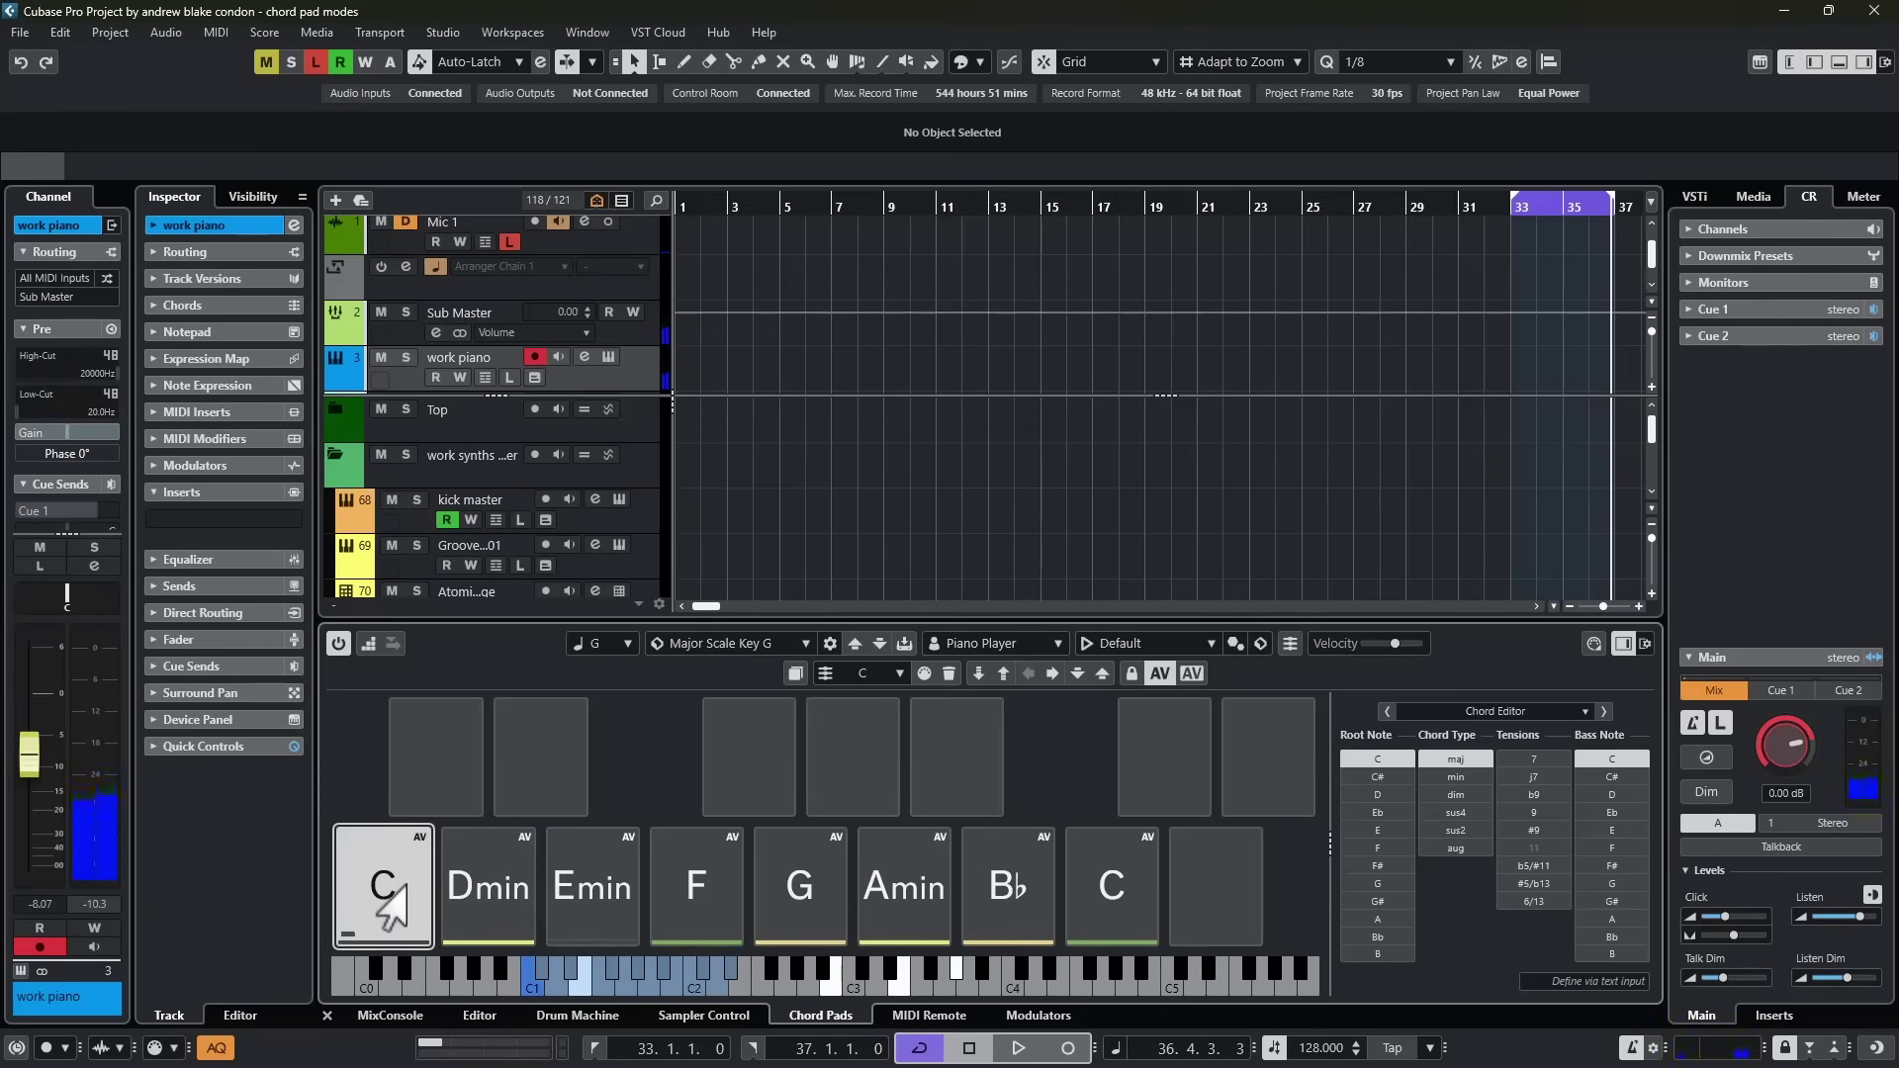
left_click(479, 883)
left_click(477, 890)
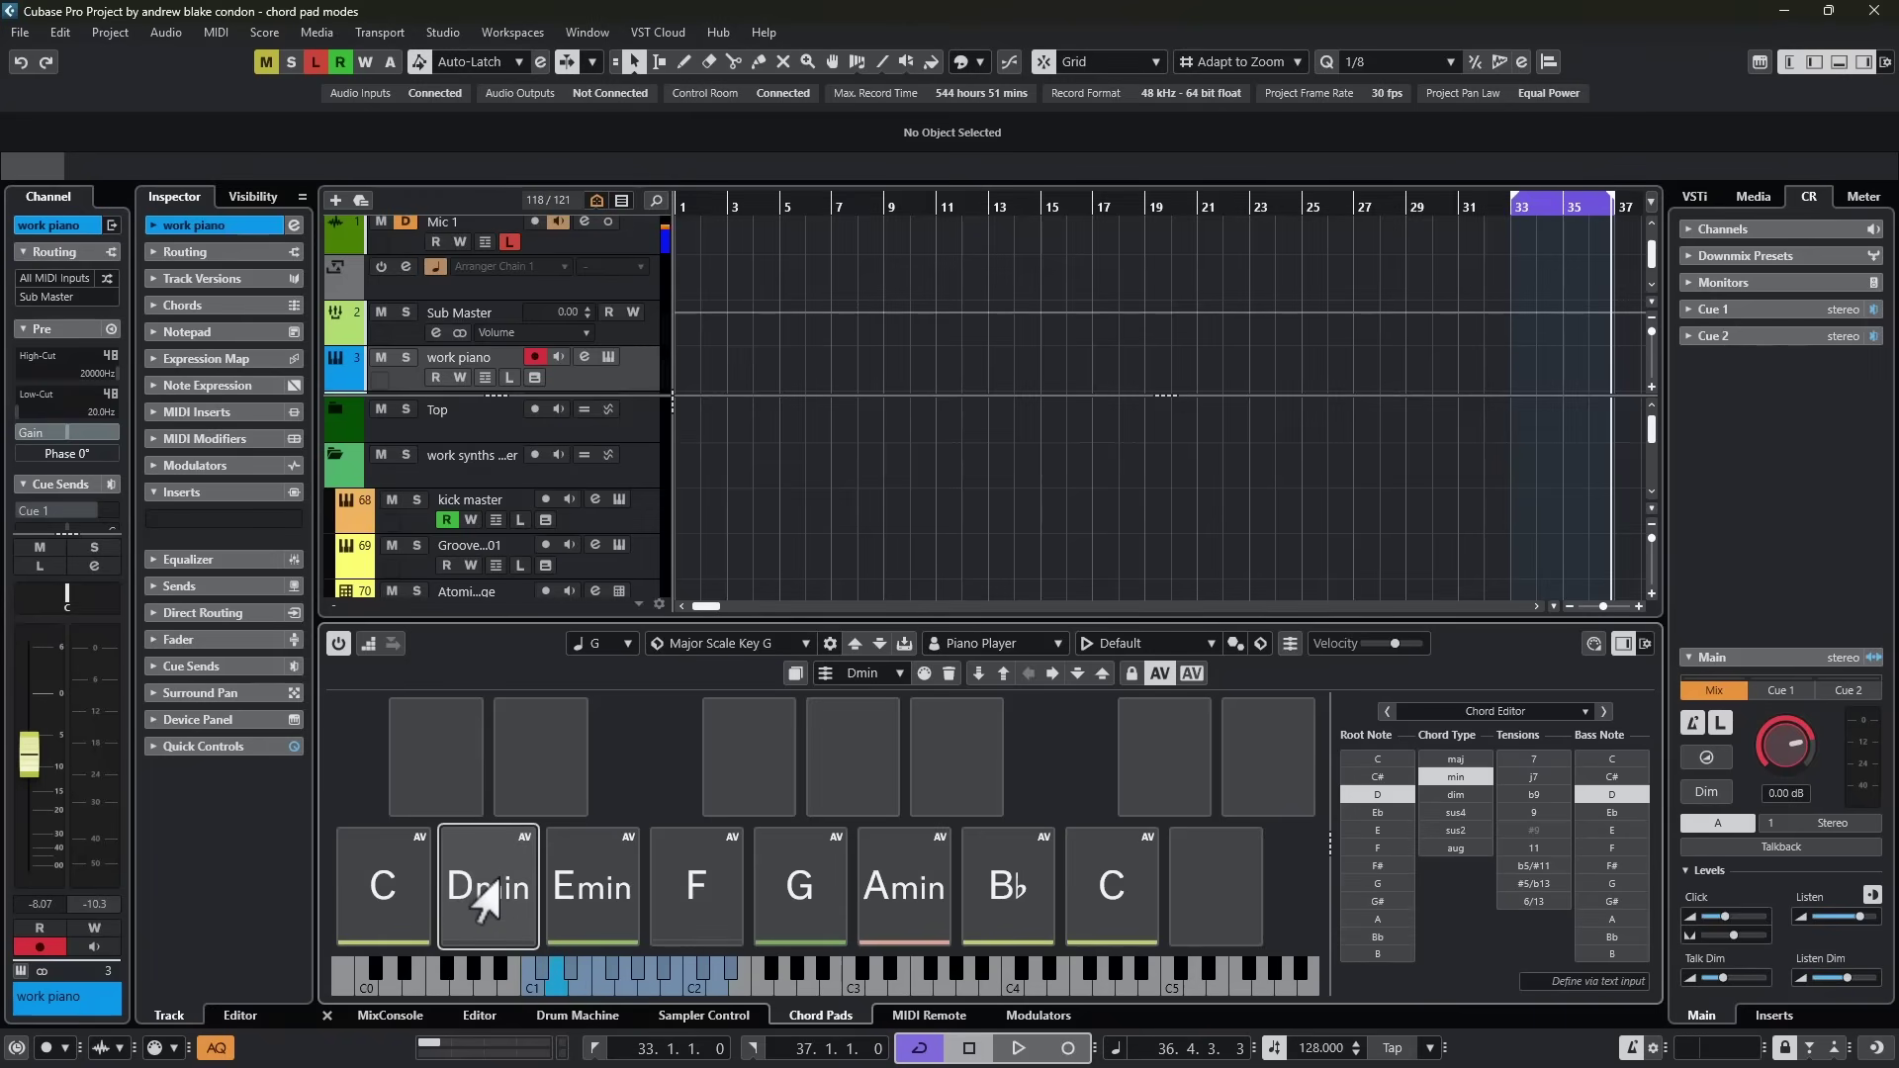
left_click(573, 865)
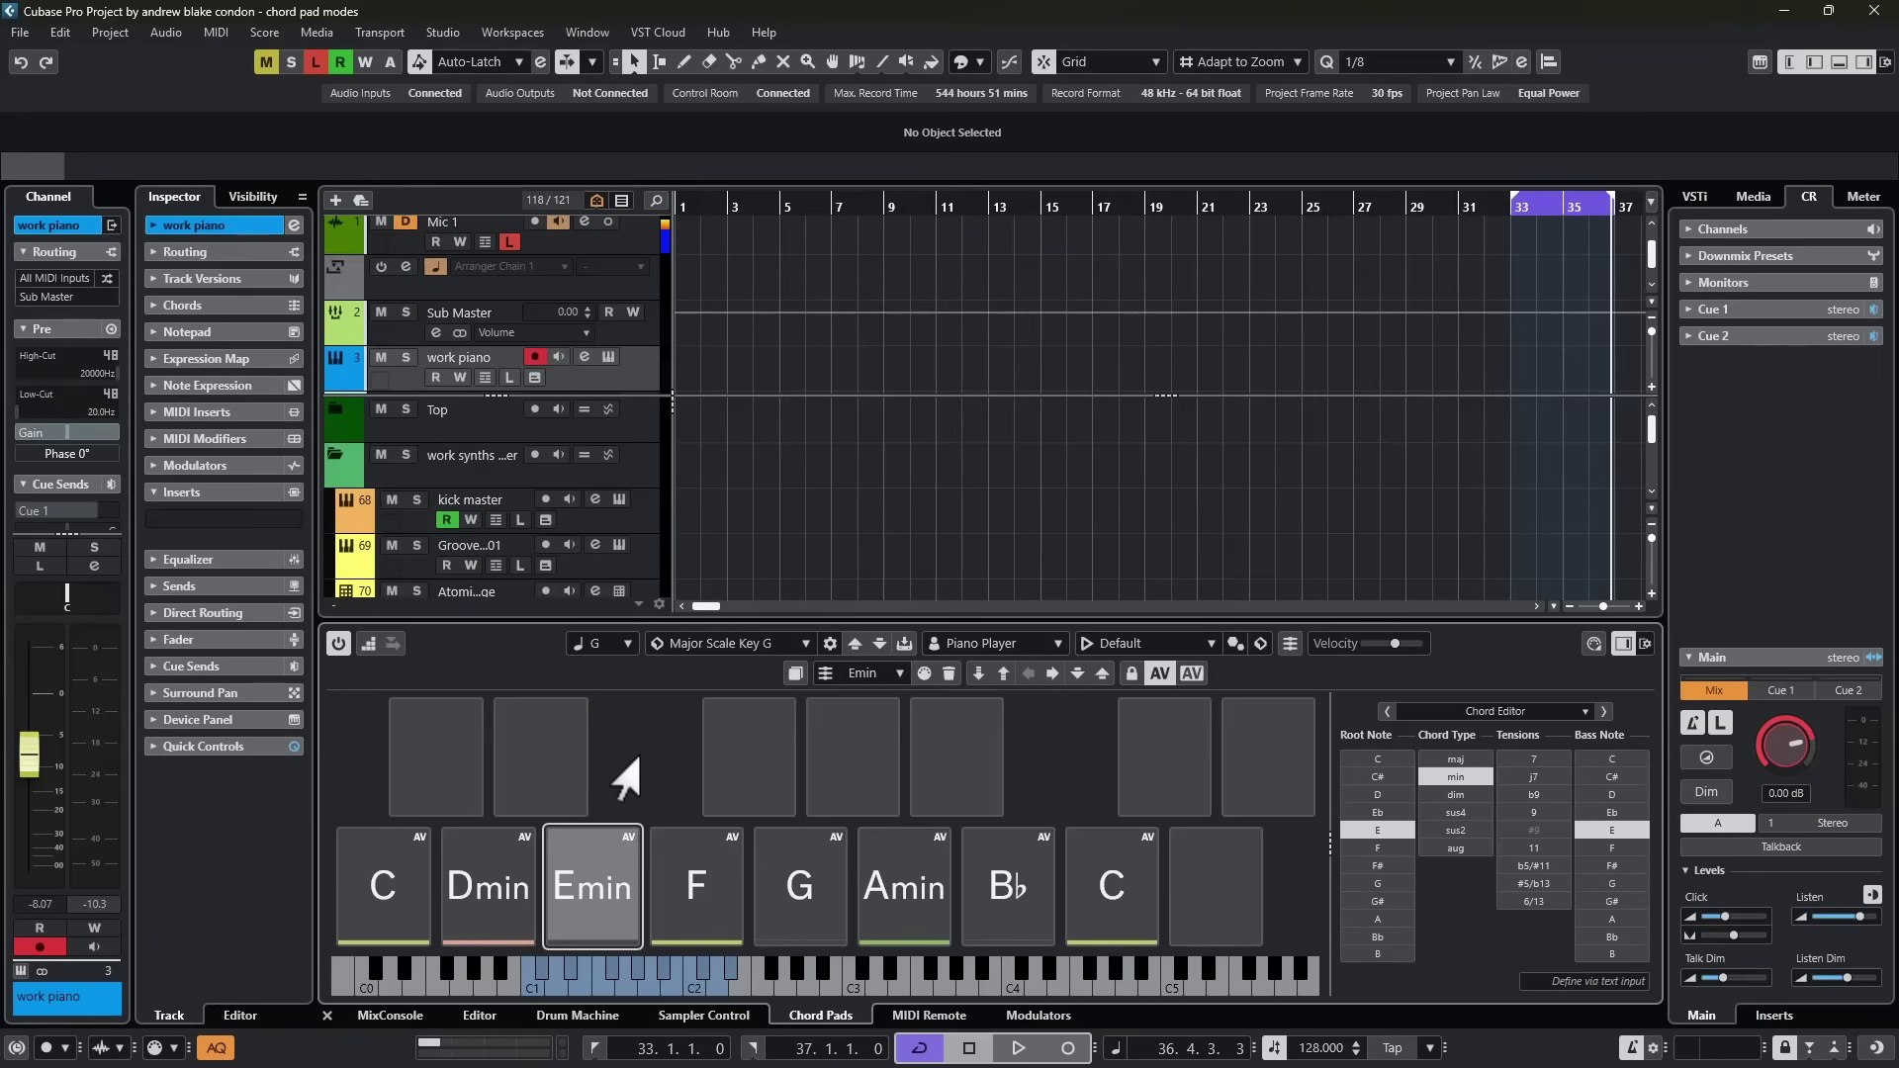
left_click(689, 920)
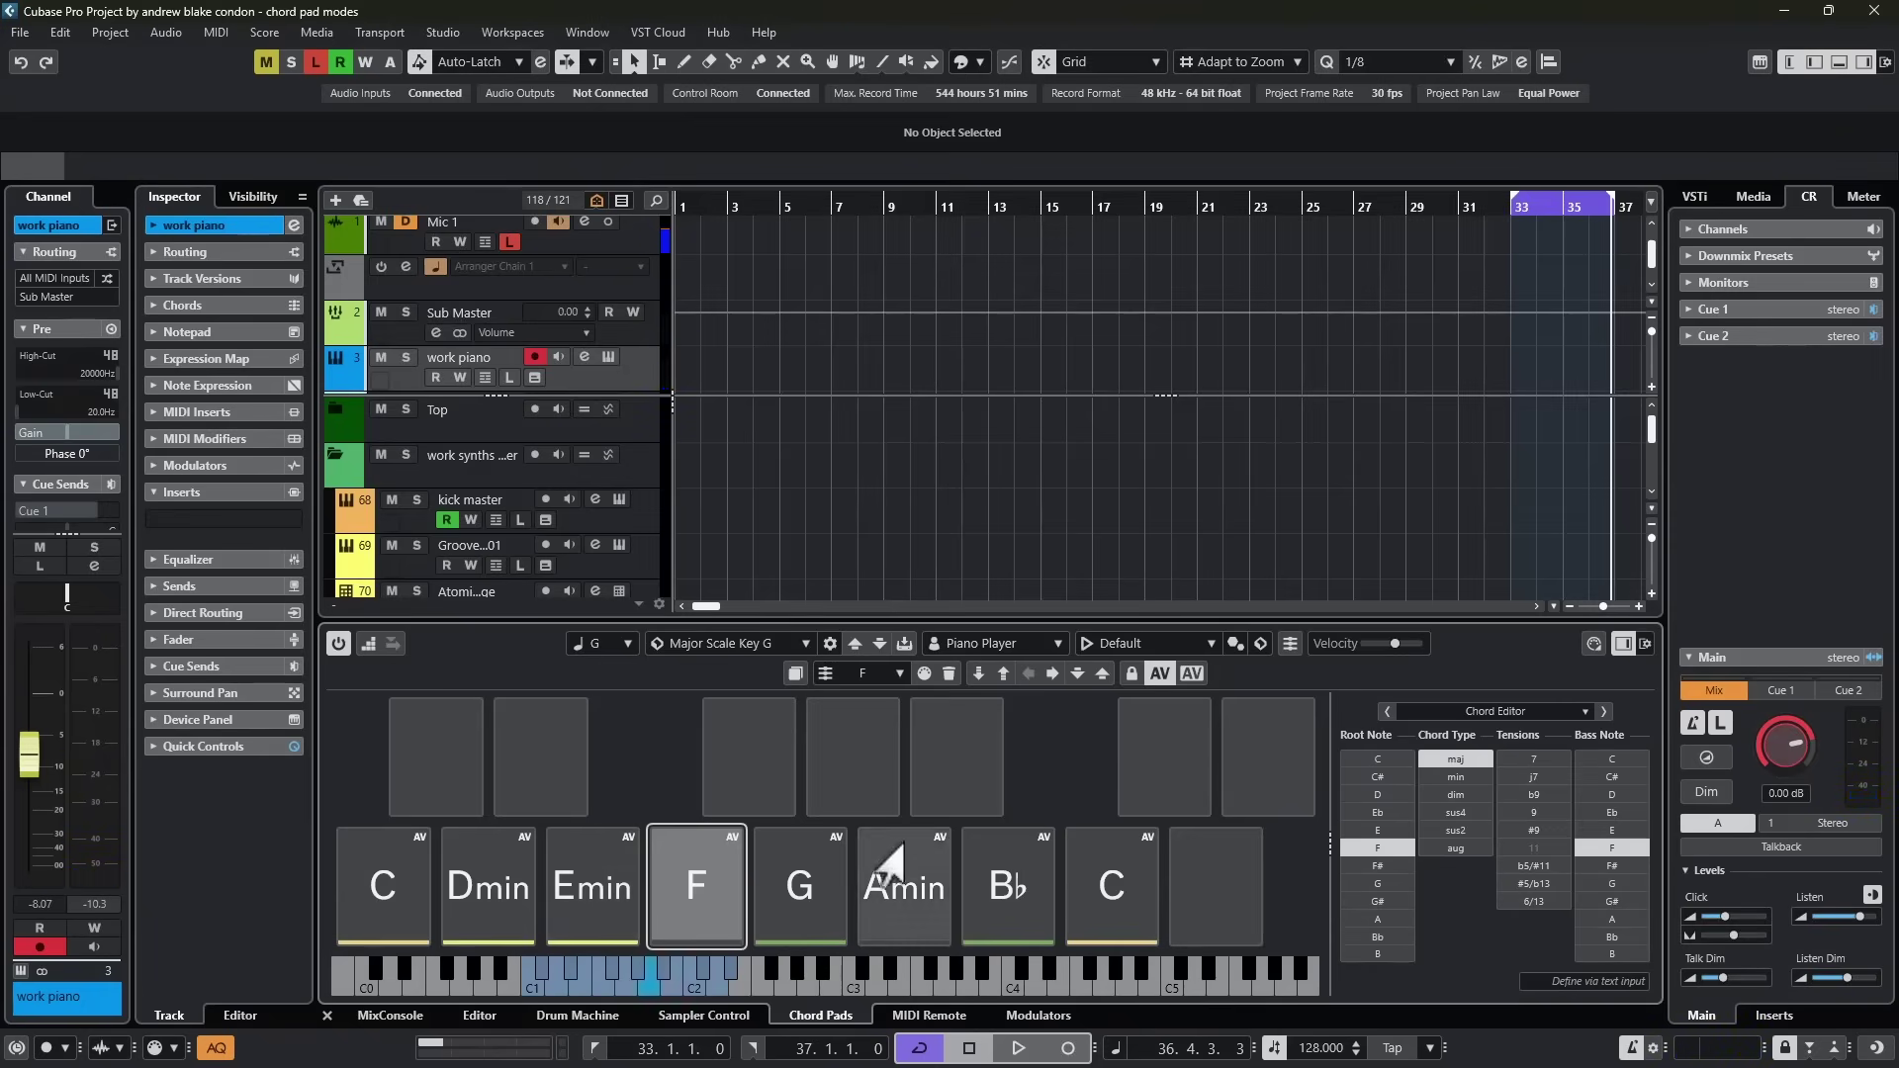
Load the 8th Wonder pattern preset for the chord pads and audition the C and Dmin pads with it.
left_click(1097, 644)
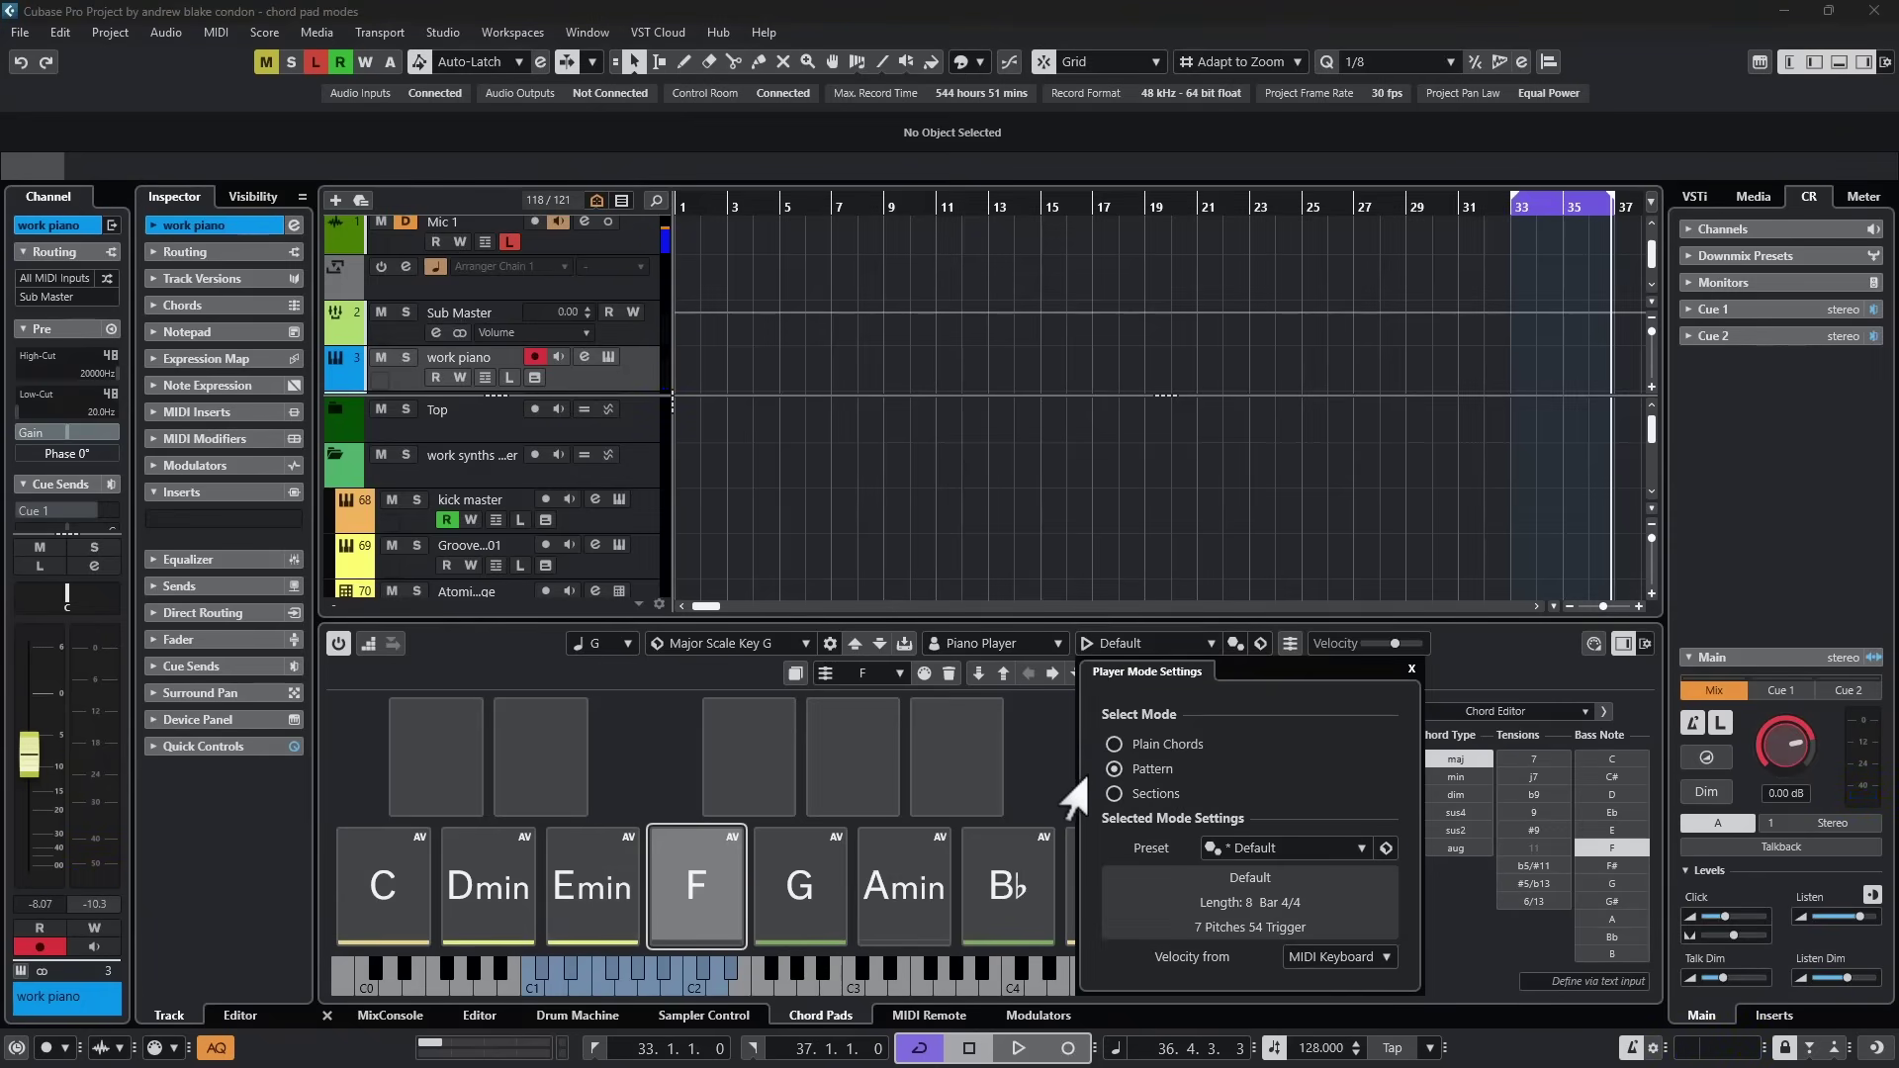
left_click(1276, 852)
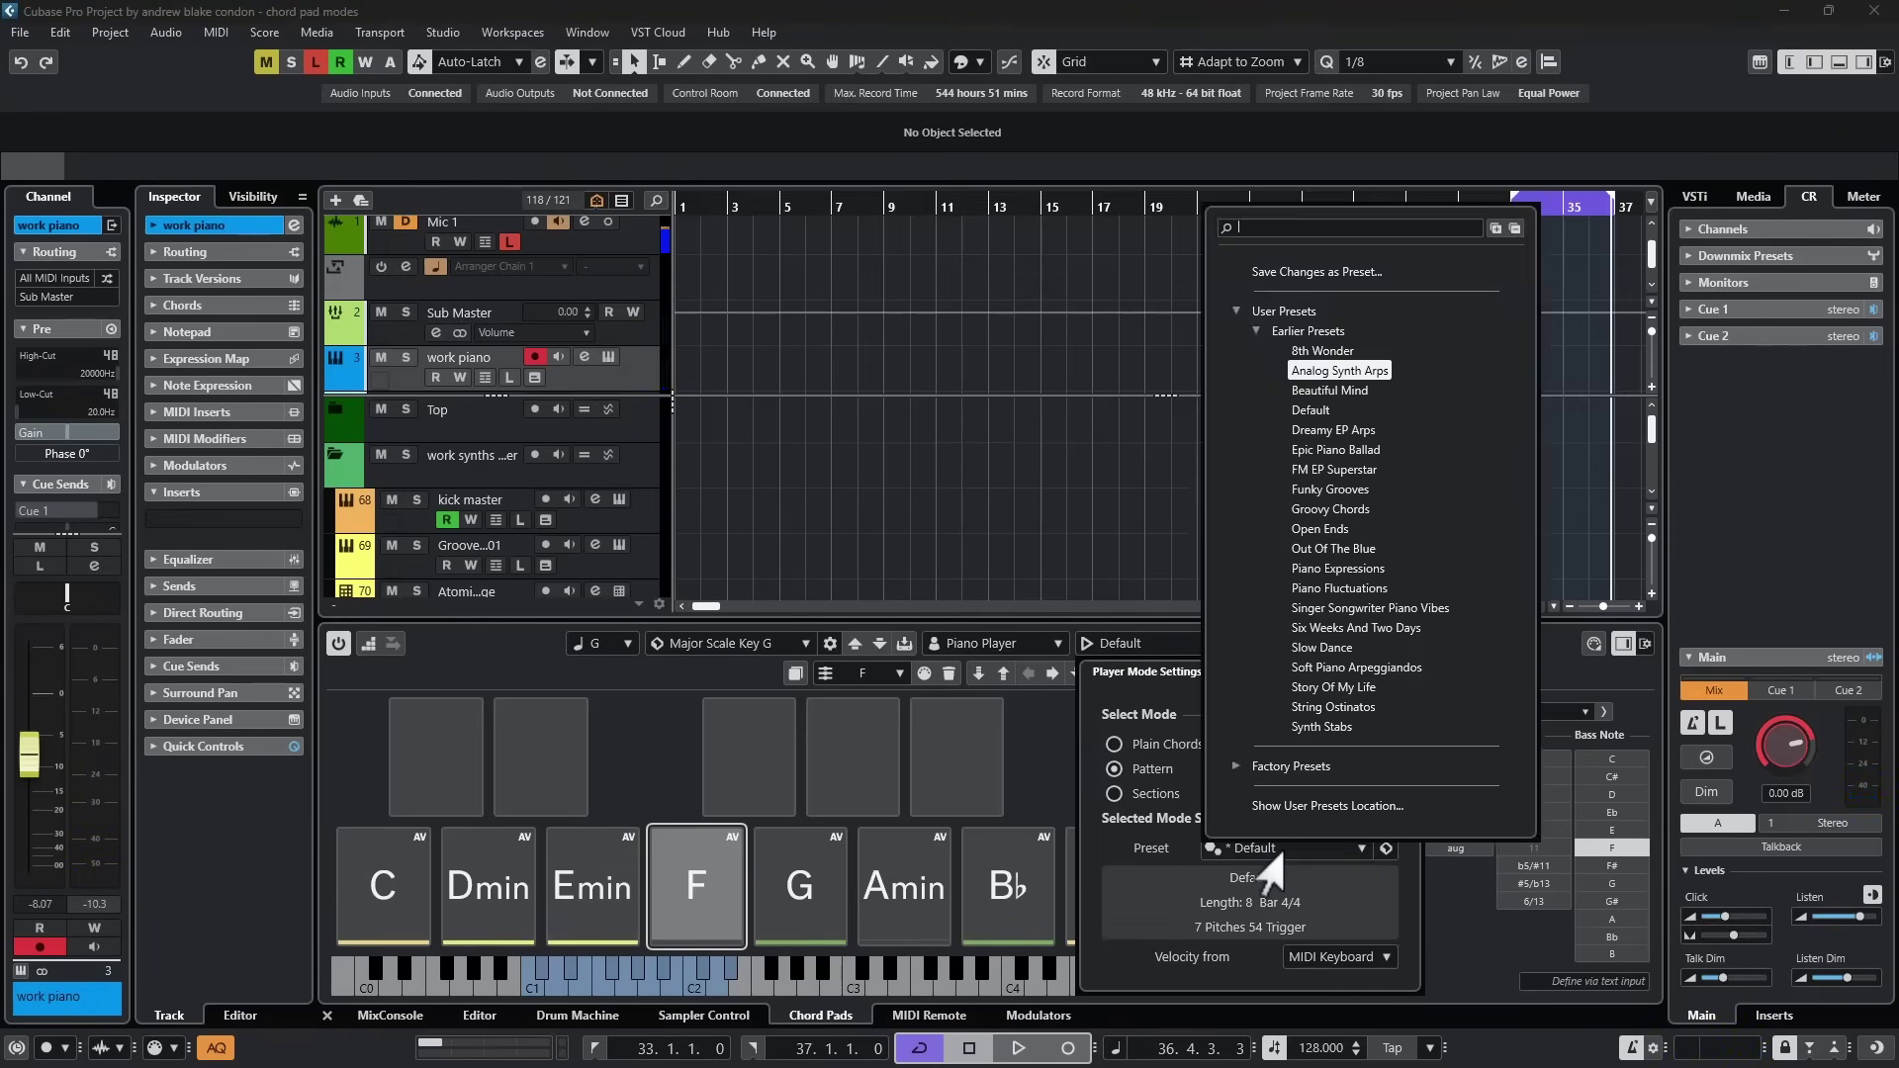
left_click(1317, 352)
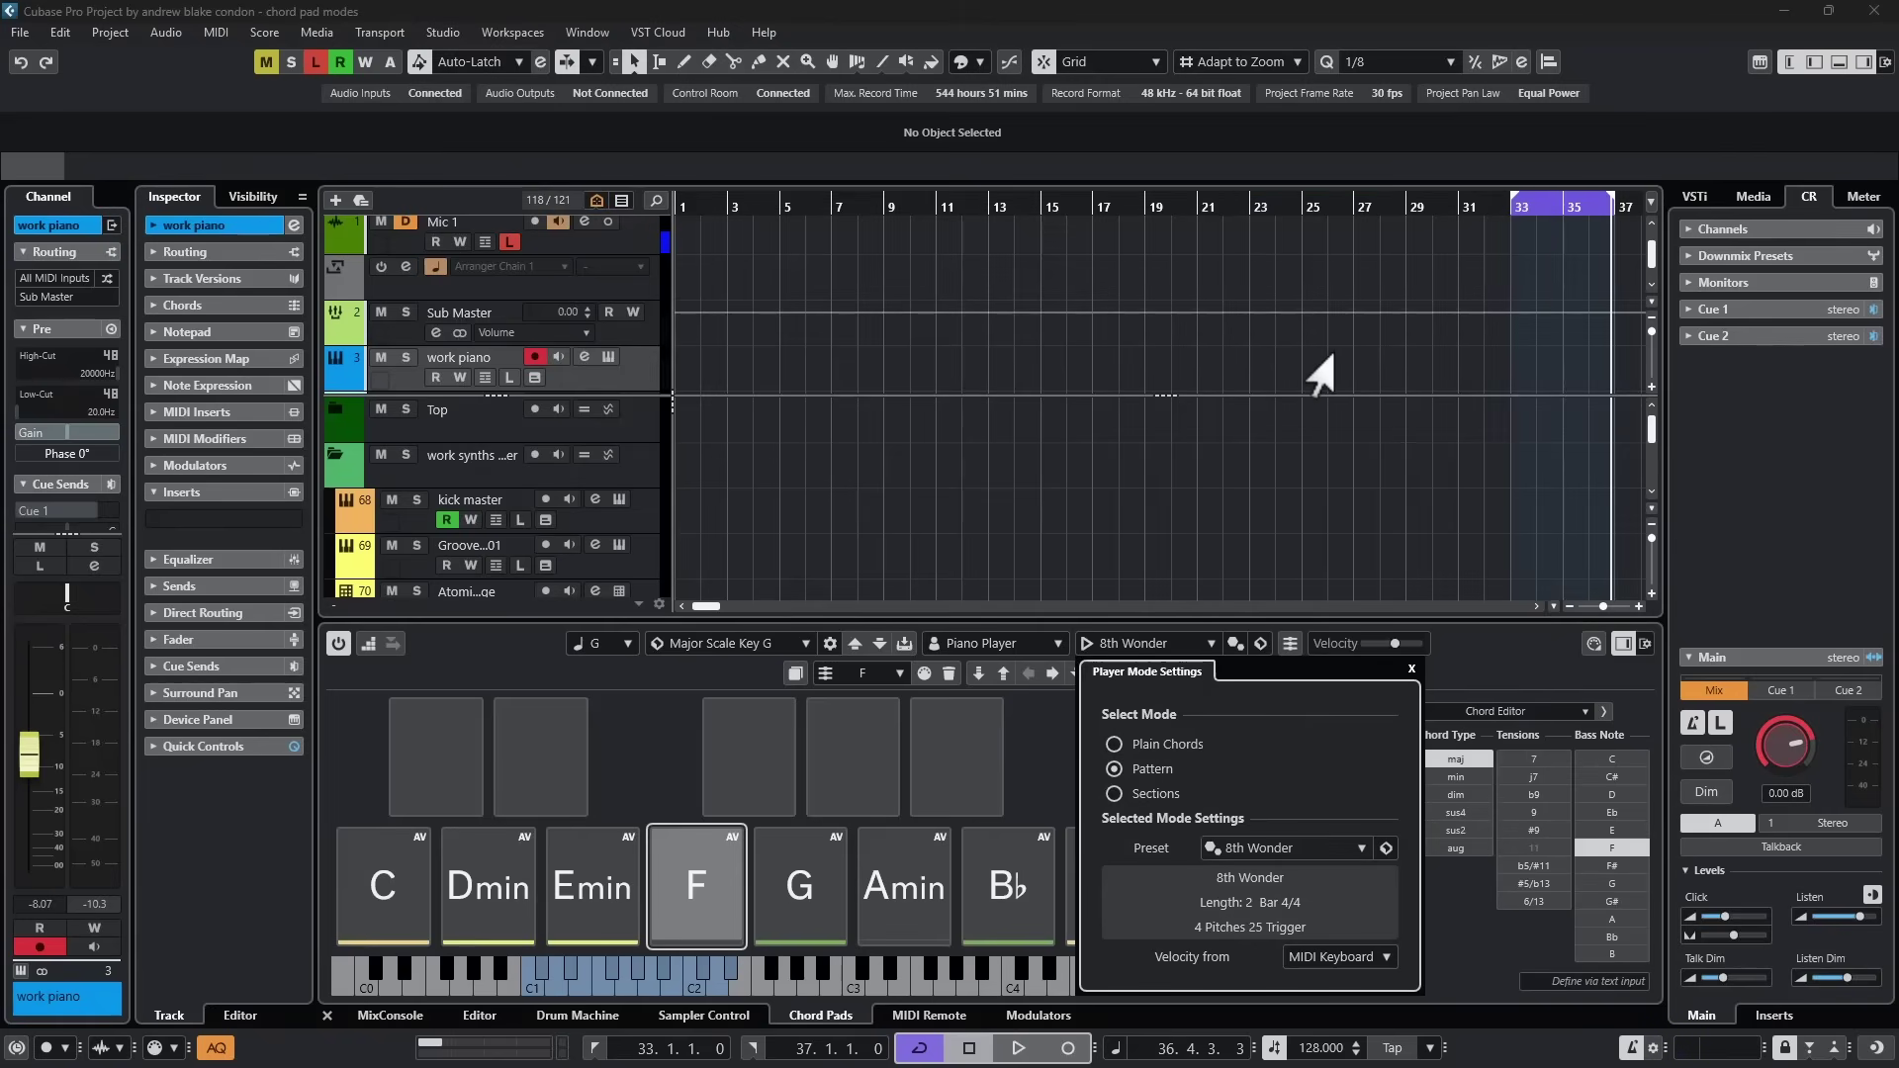
left_click(385, 902)
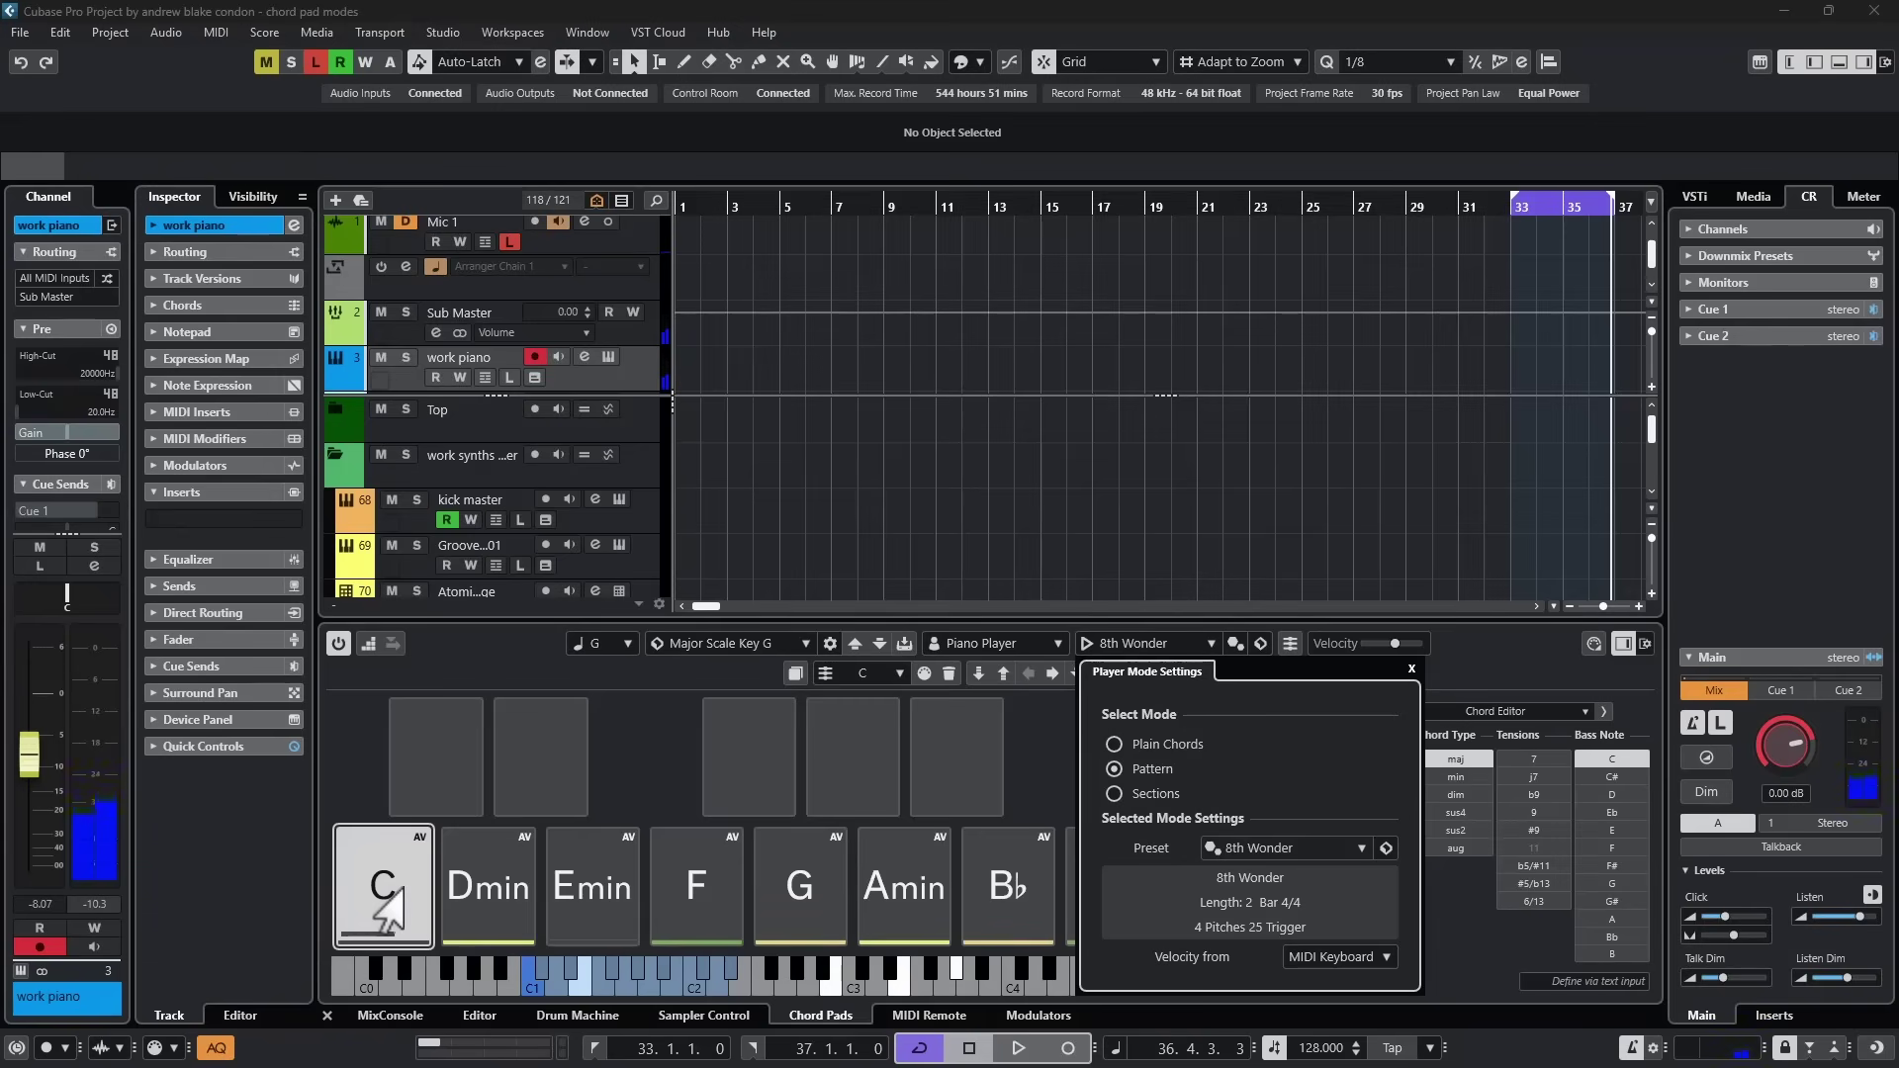
left_click(481, 918)
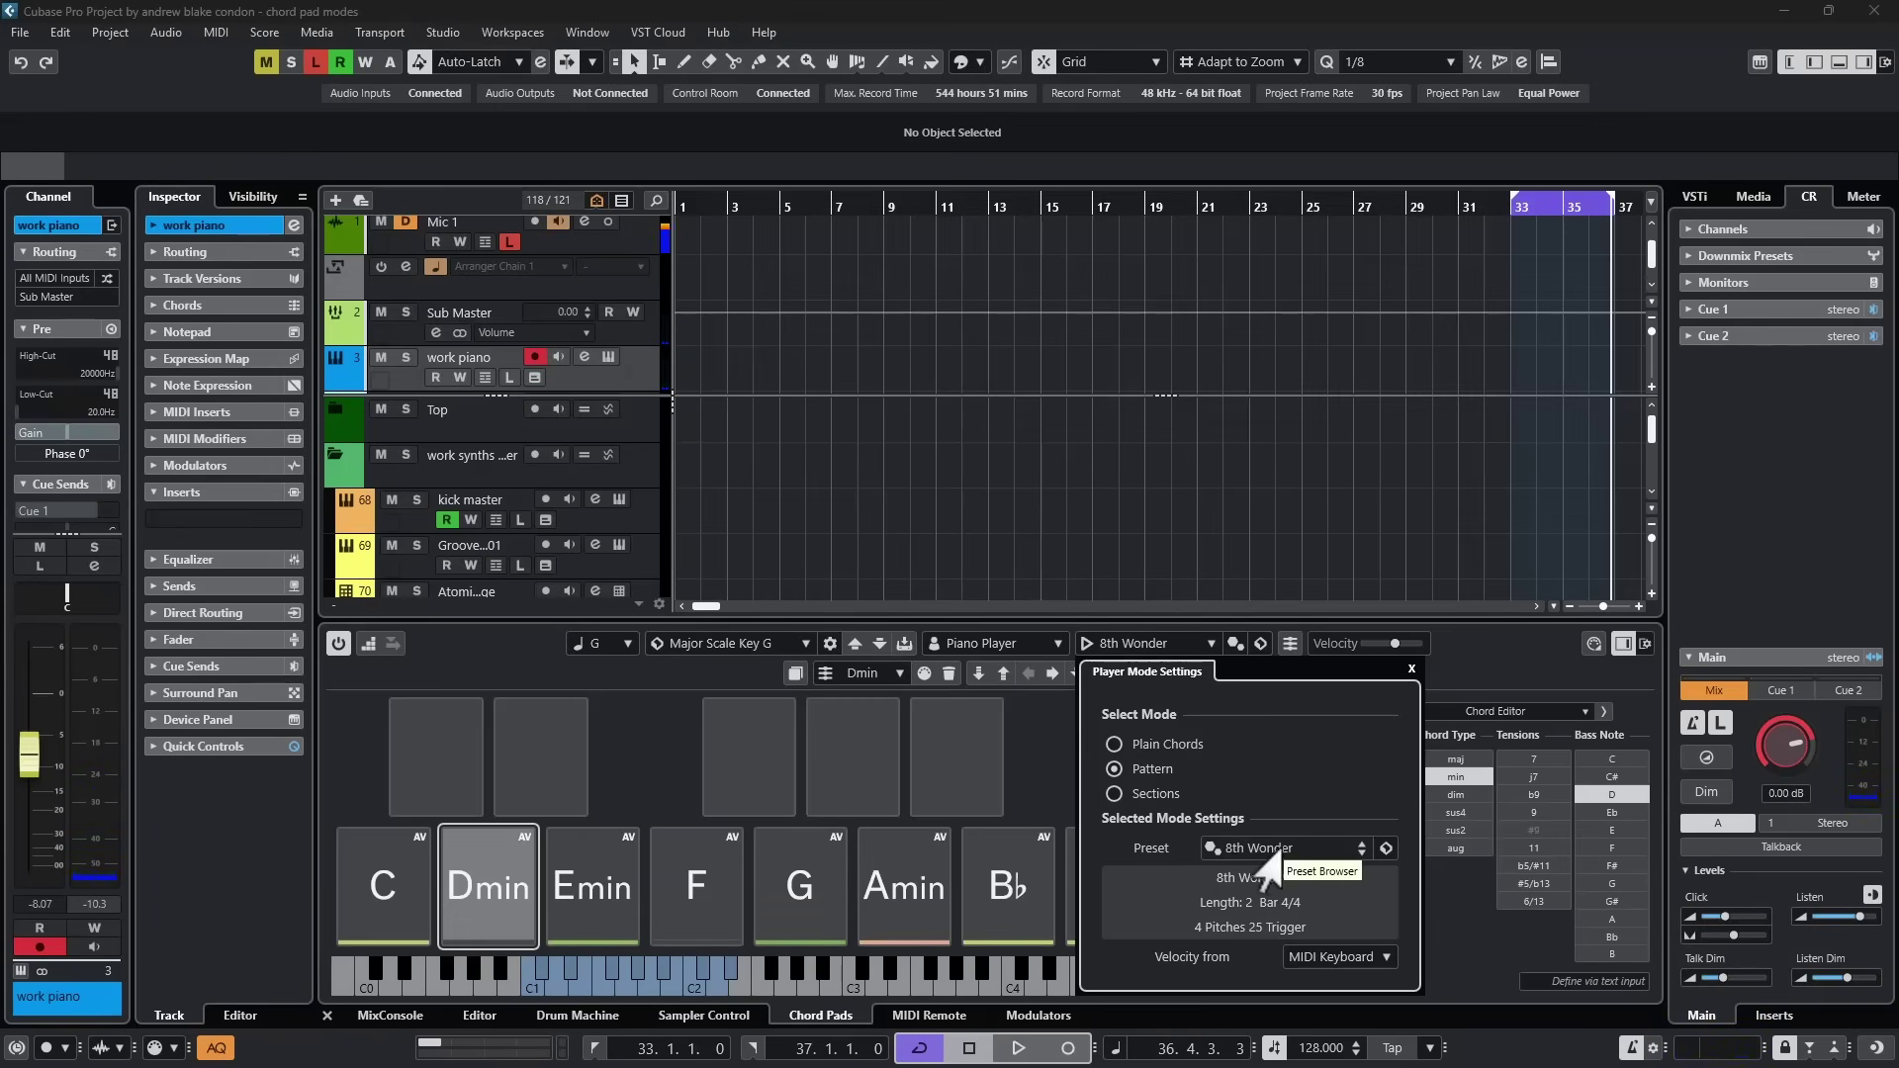
Switch the chord pads' player mode to Sections and try it out with the C pad.
left_click(1114, 794)
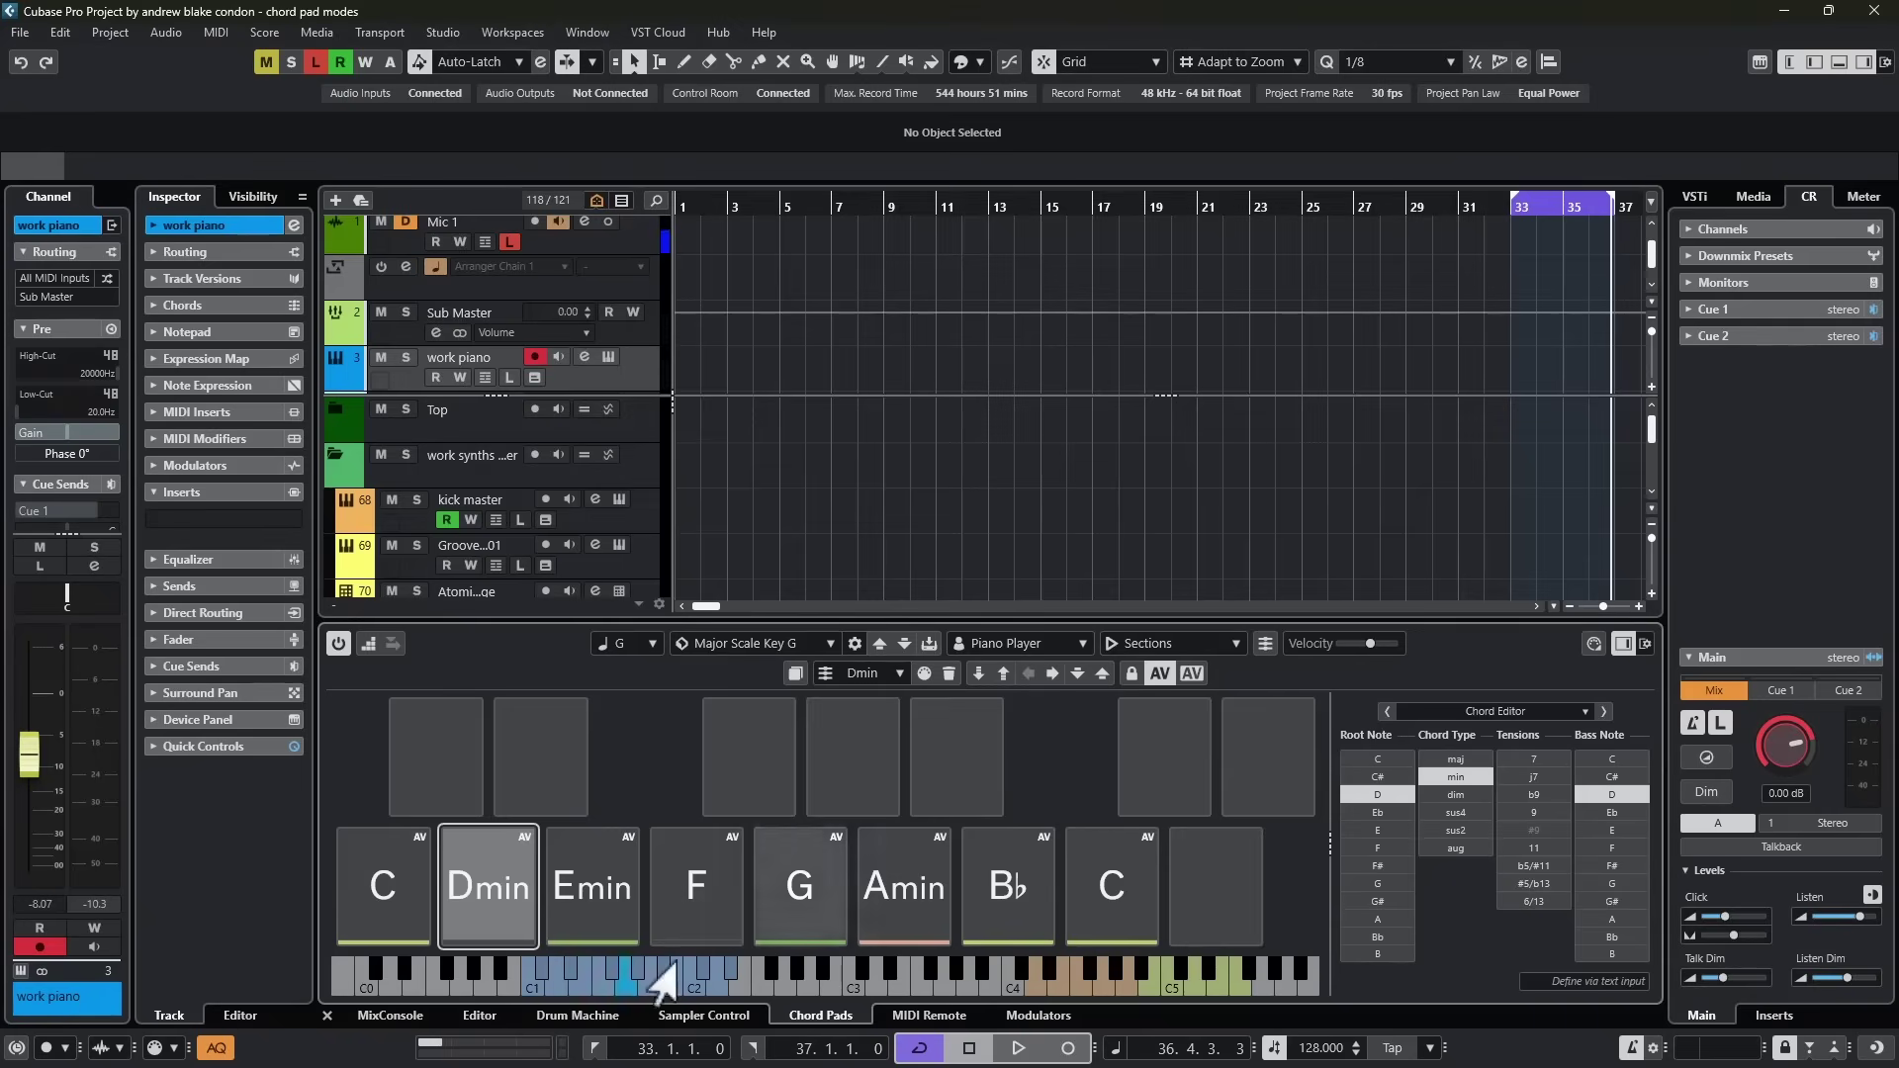
left_click(390, 931)
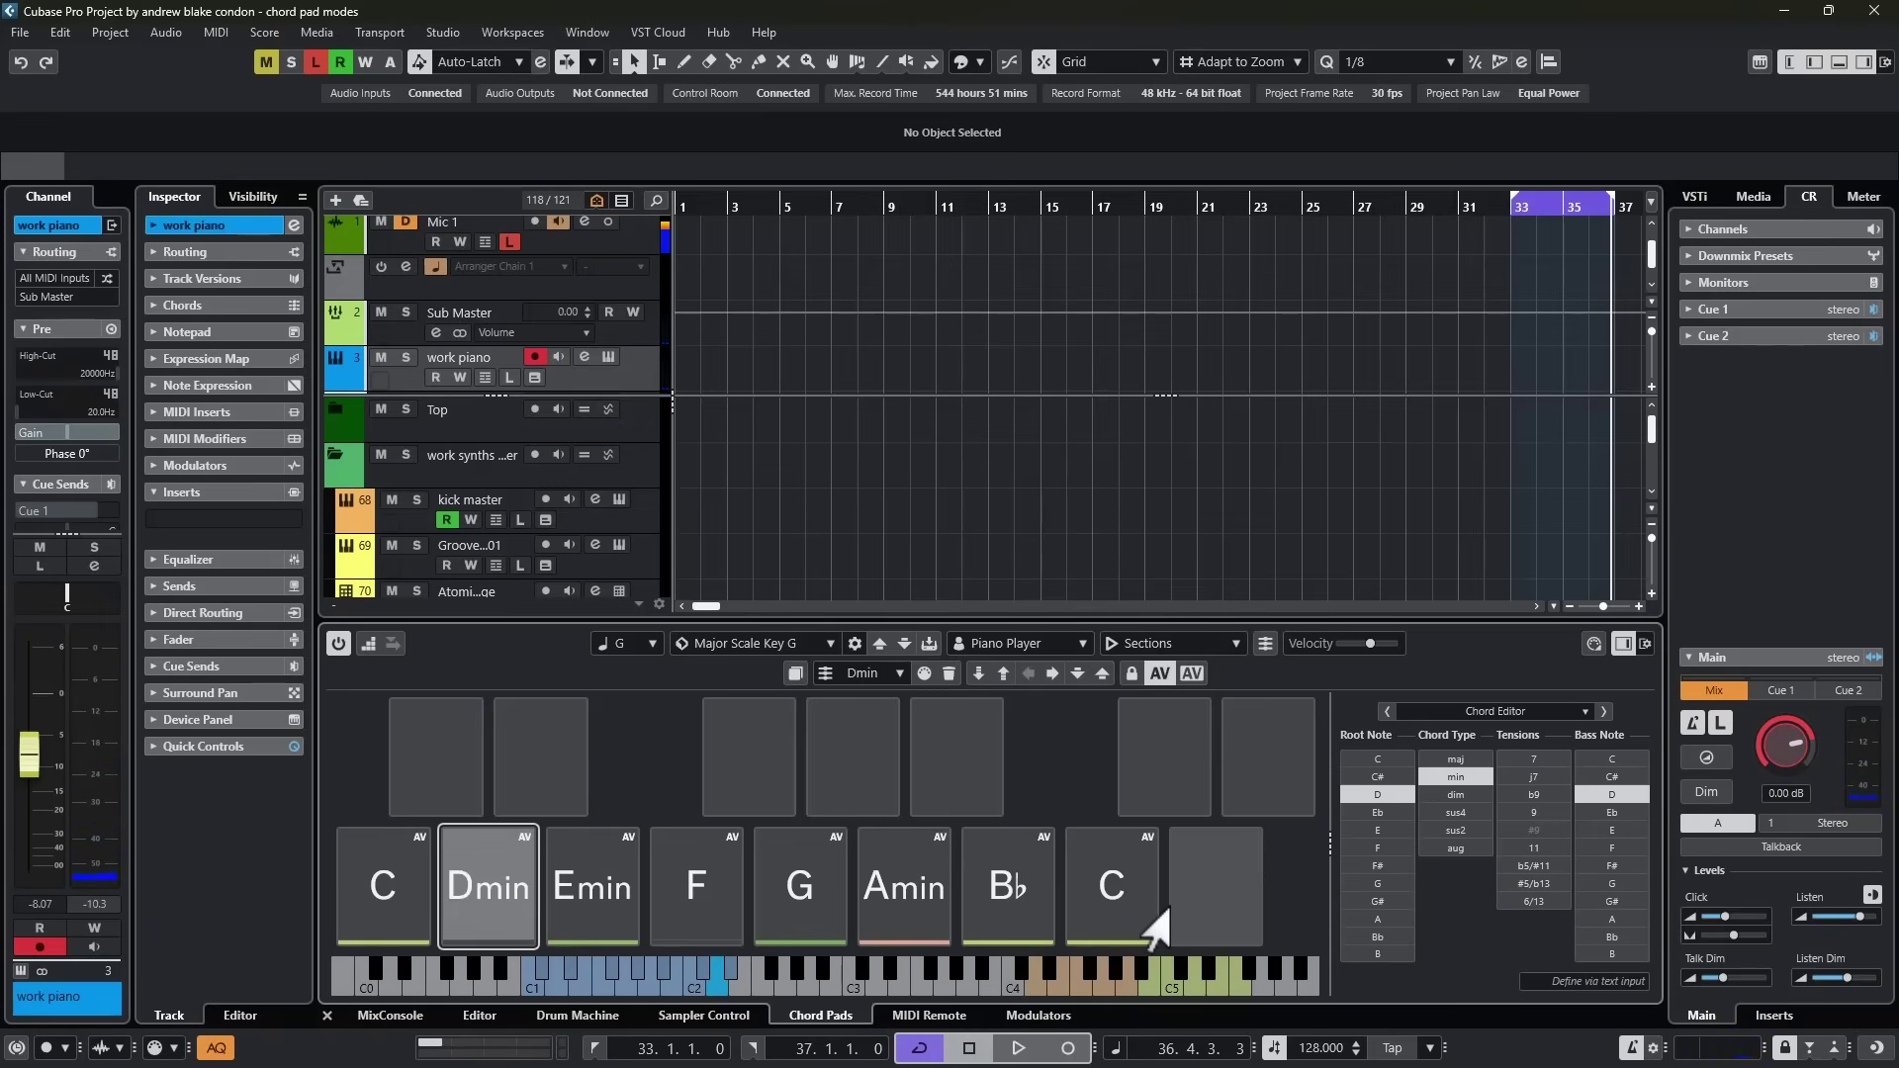
Set the player mode back to Plain Chords and review its Overlaps options without changing the setting.
left_click(1147, 643)
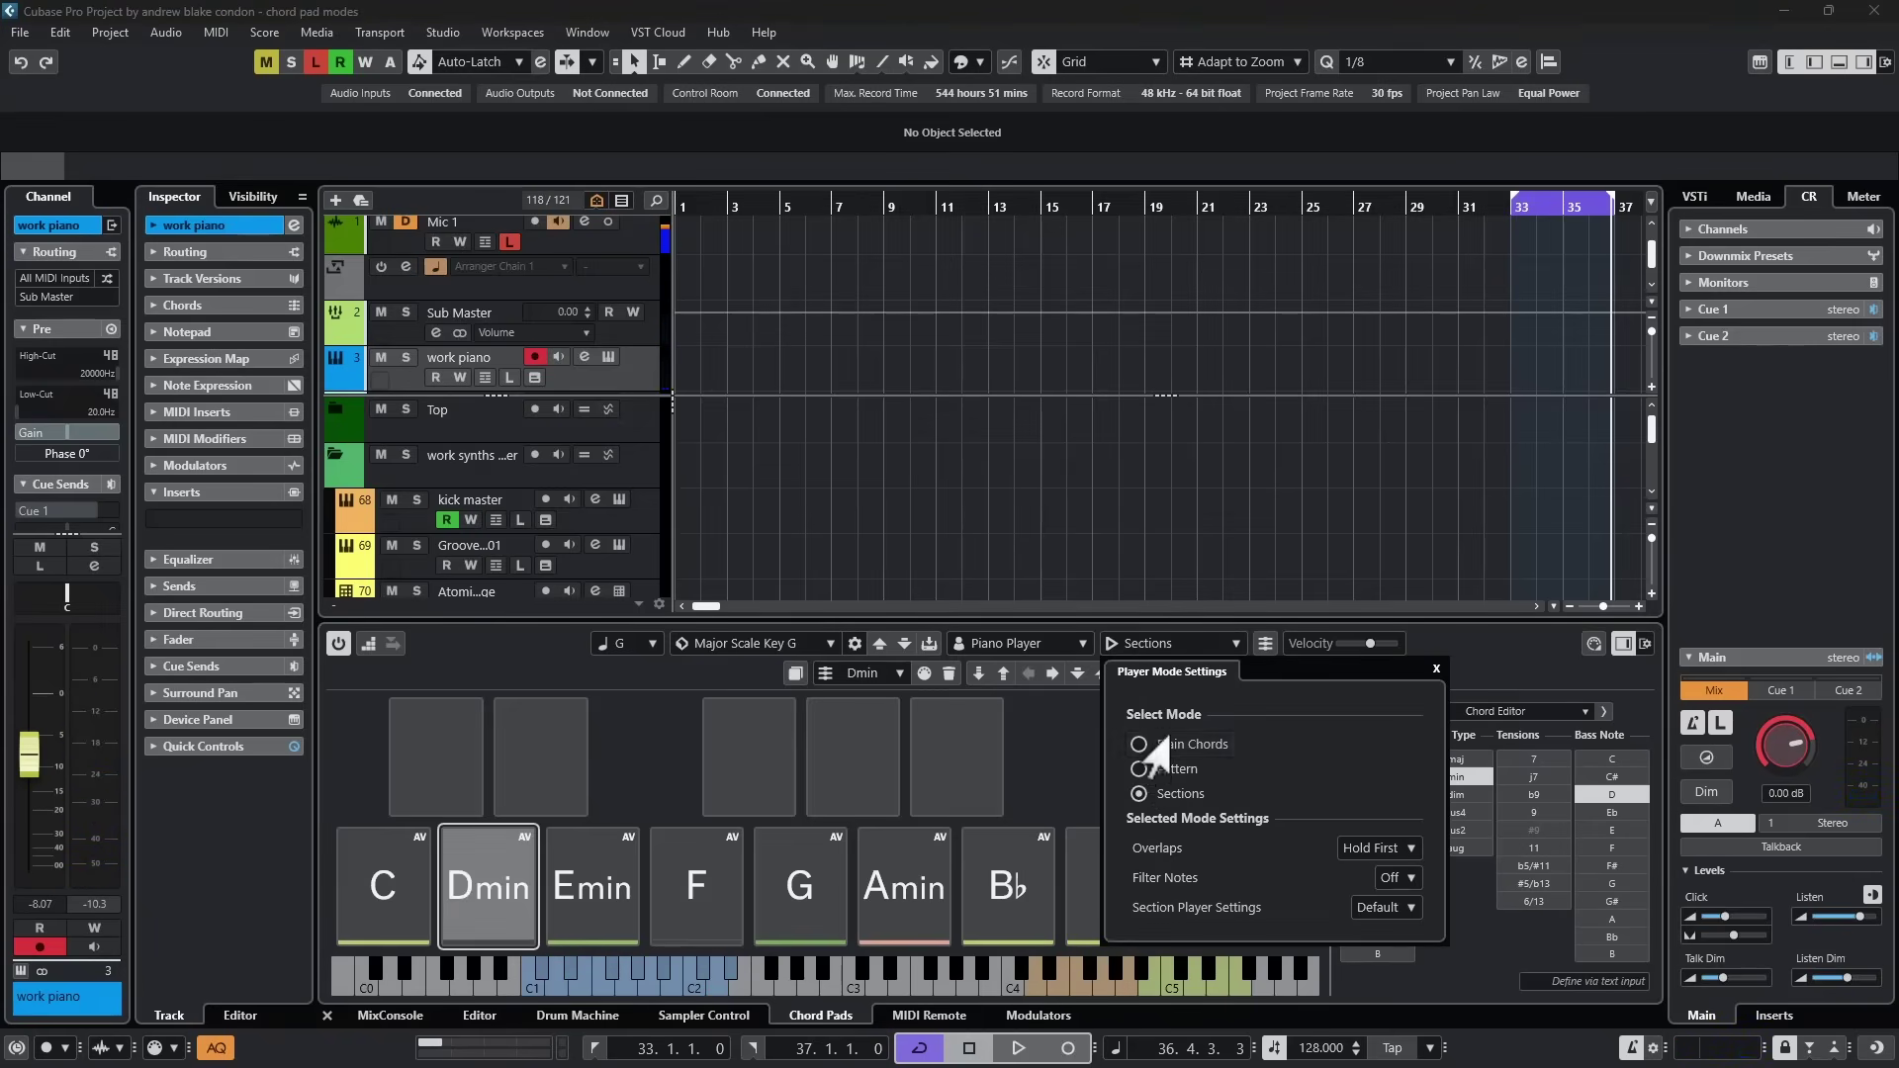
left_click(1139, 745)
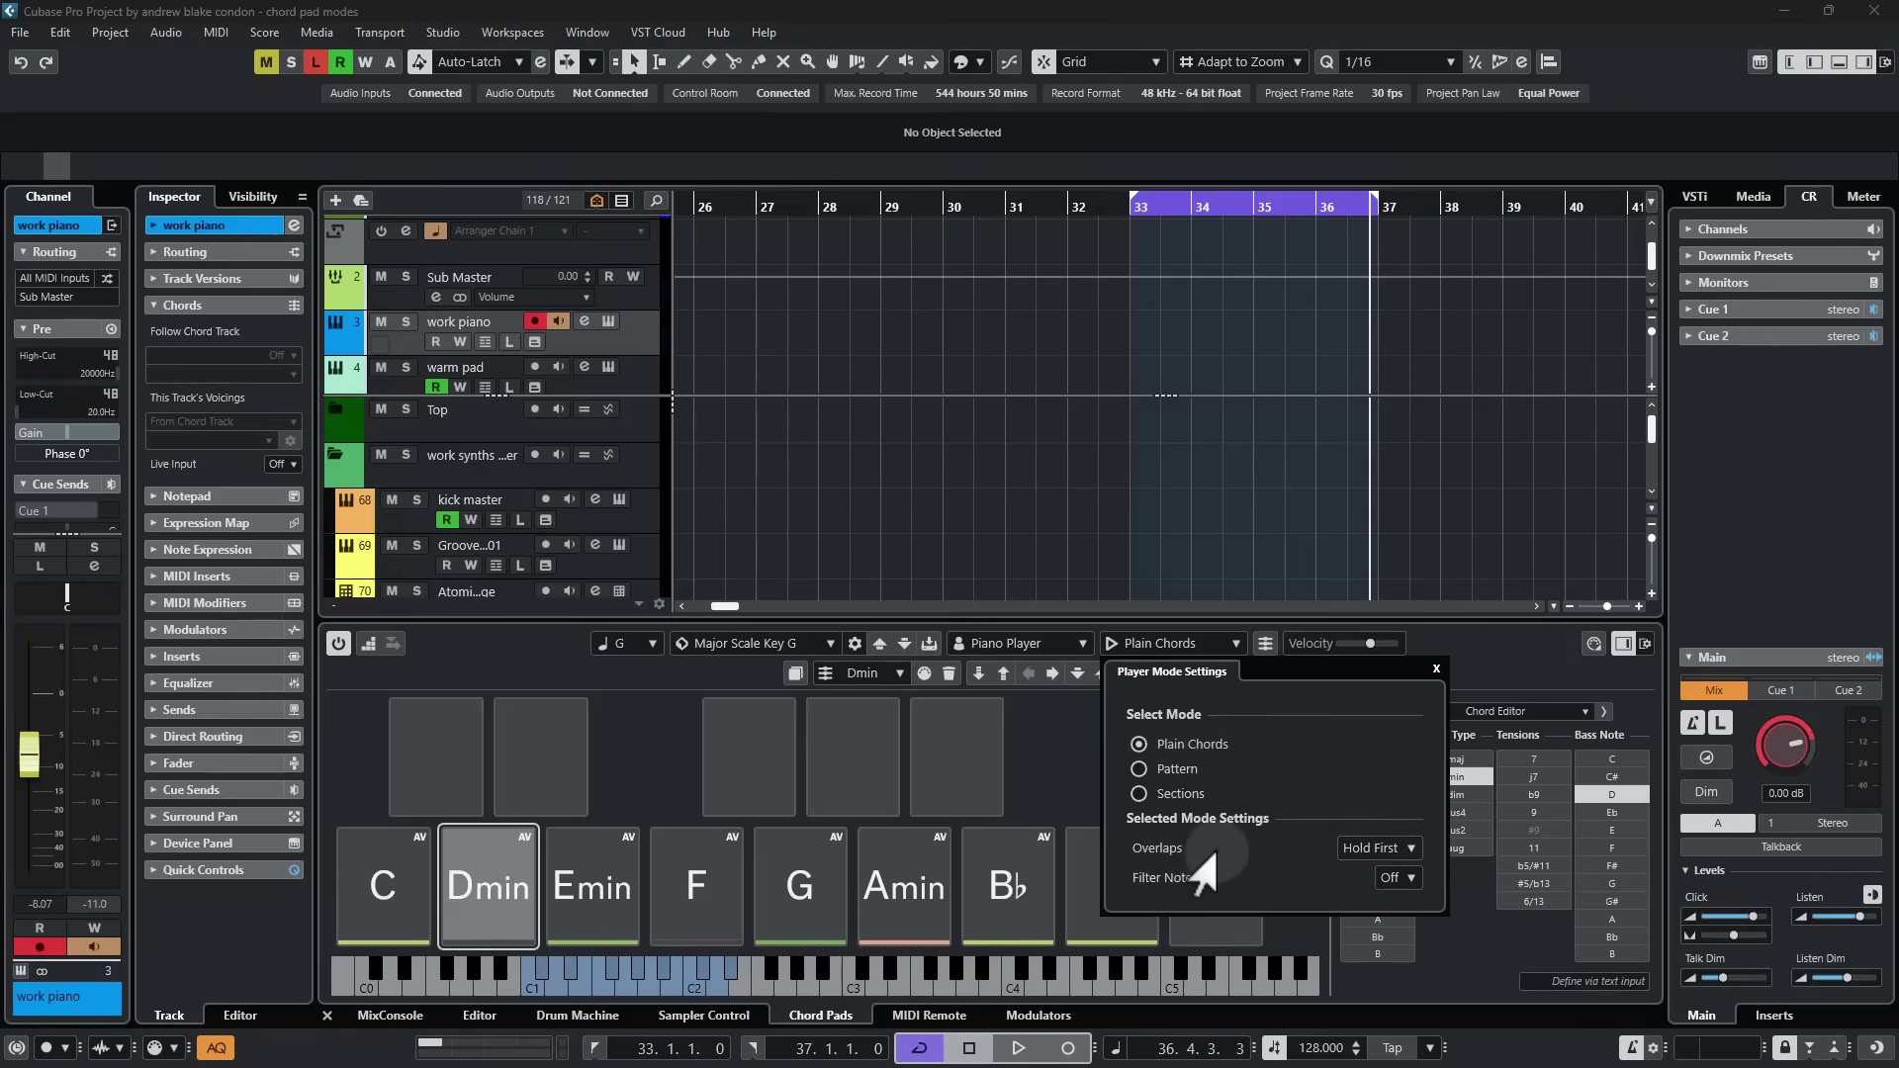
left_click(1375, 847)
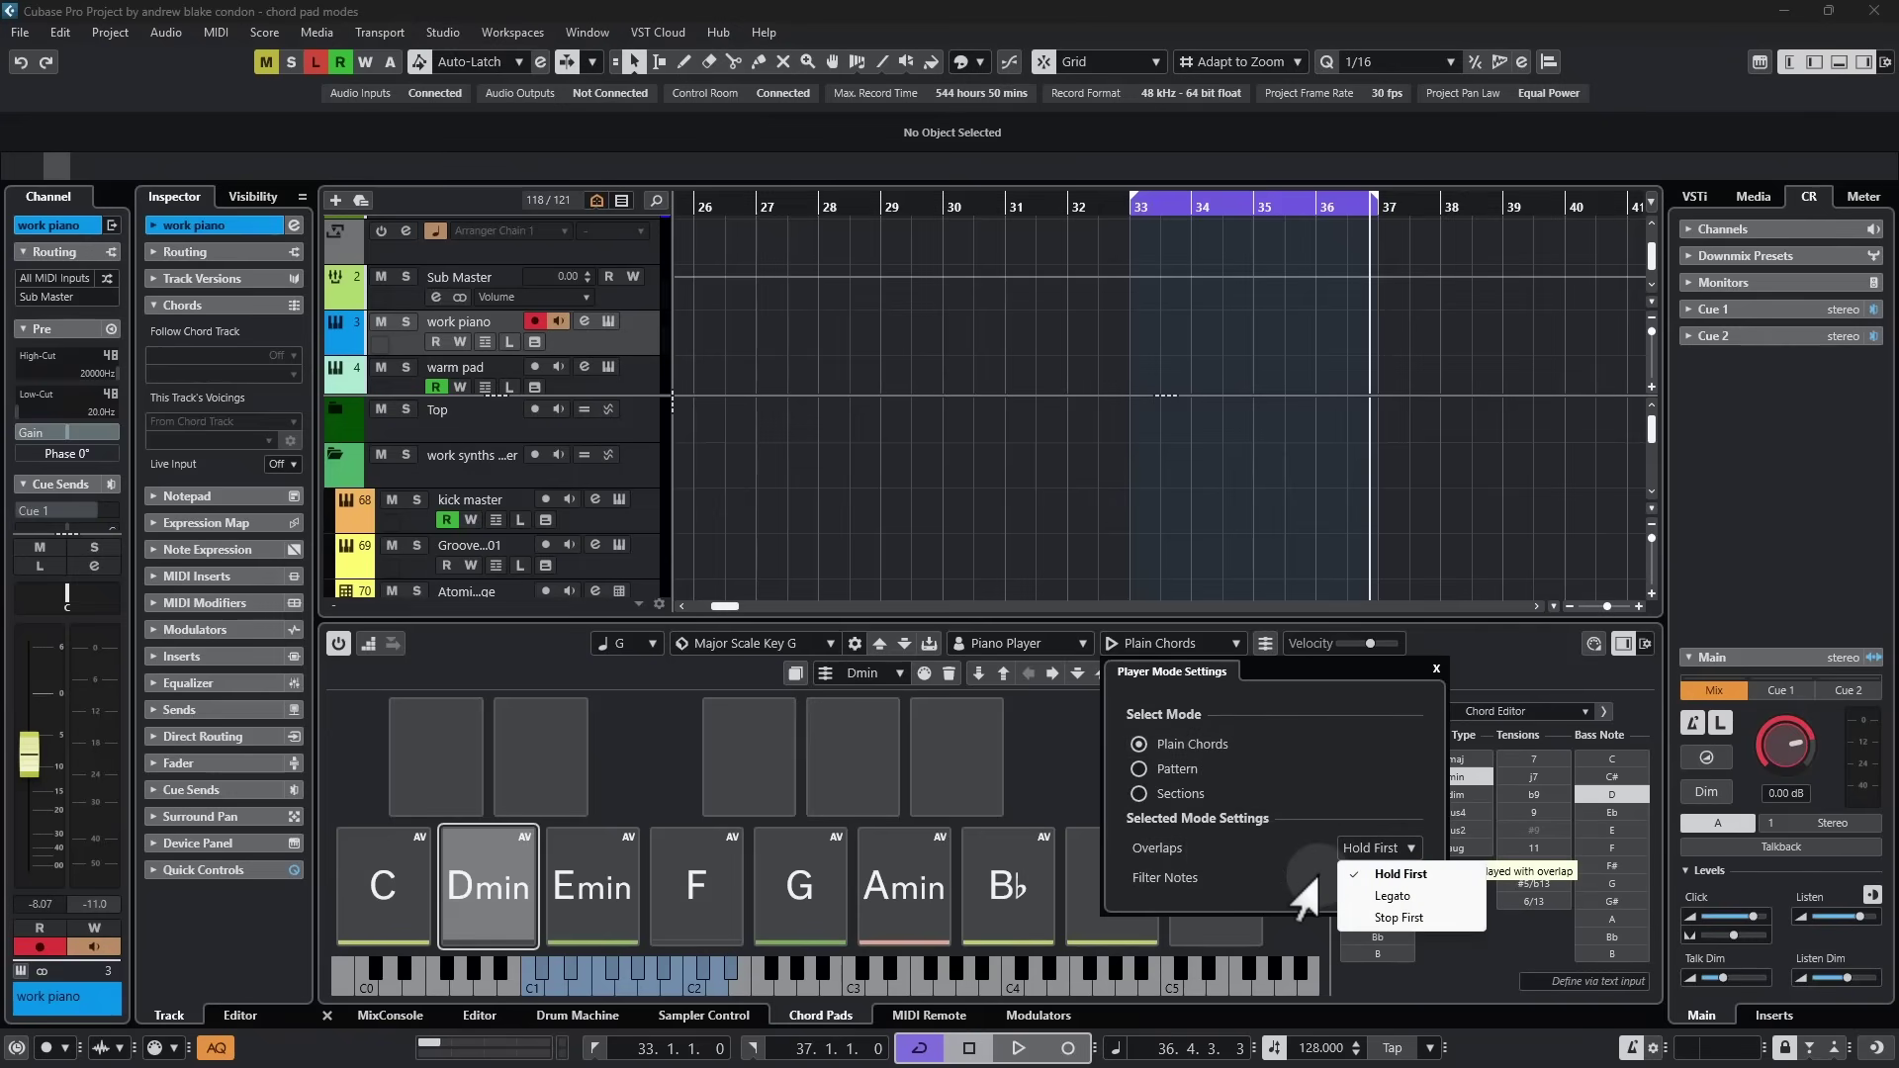
left_click(1248, 875)
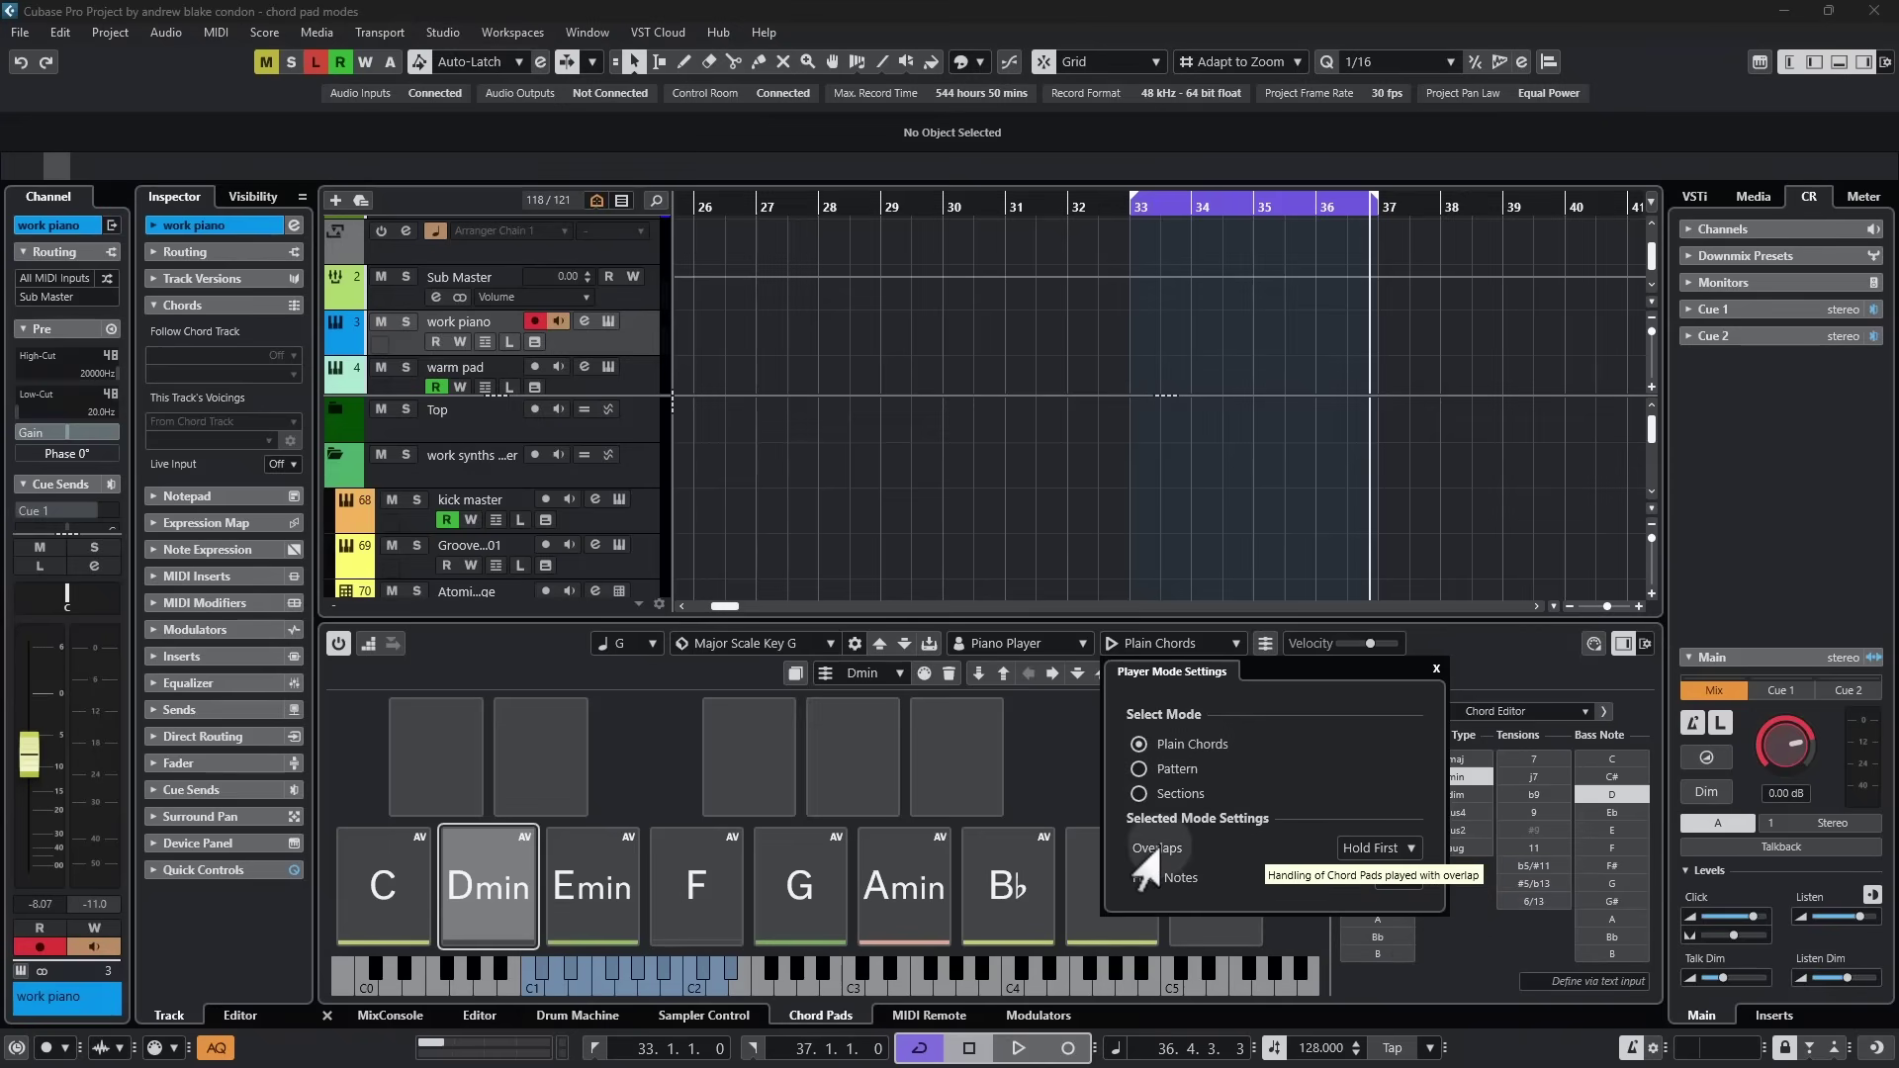
left_click(839, 761)
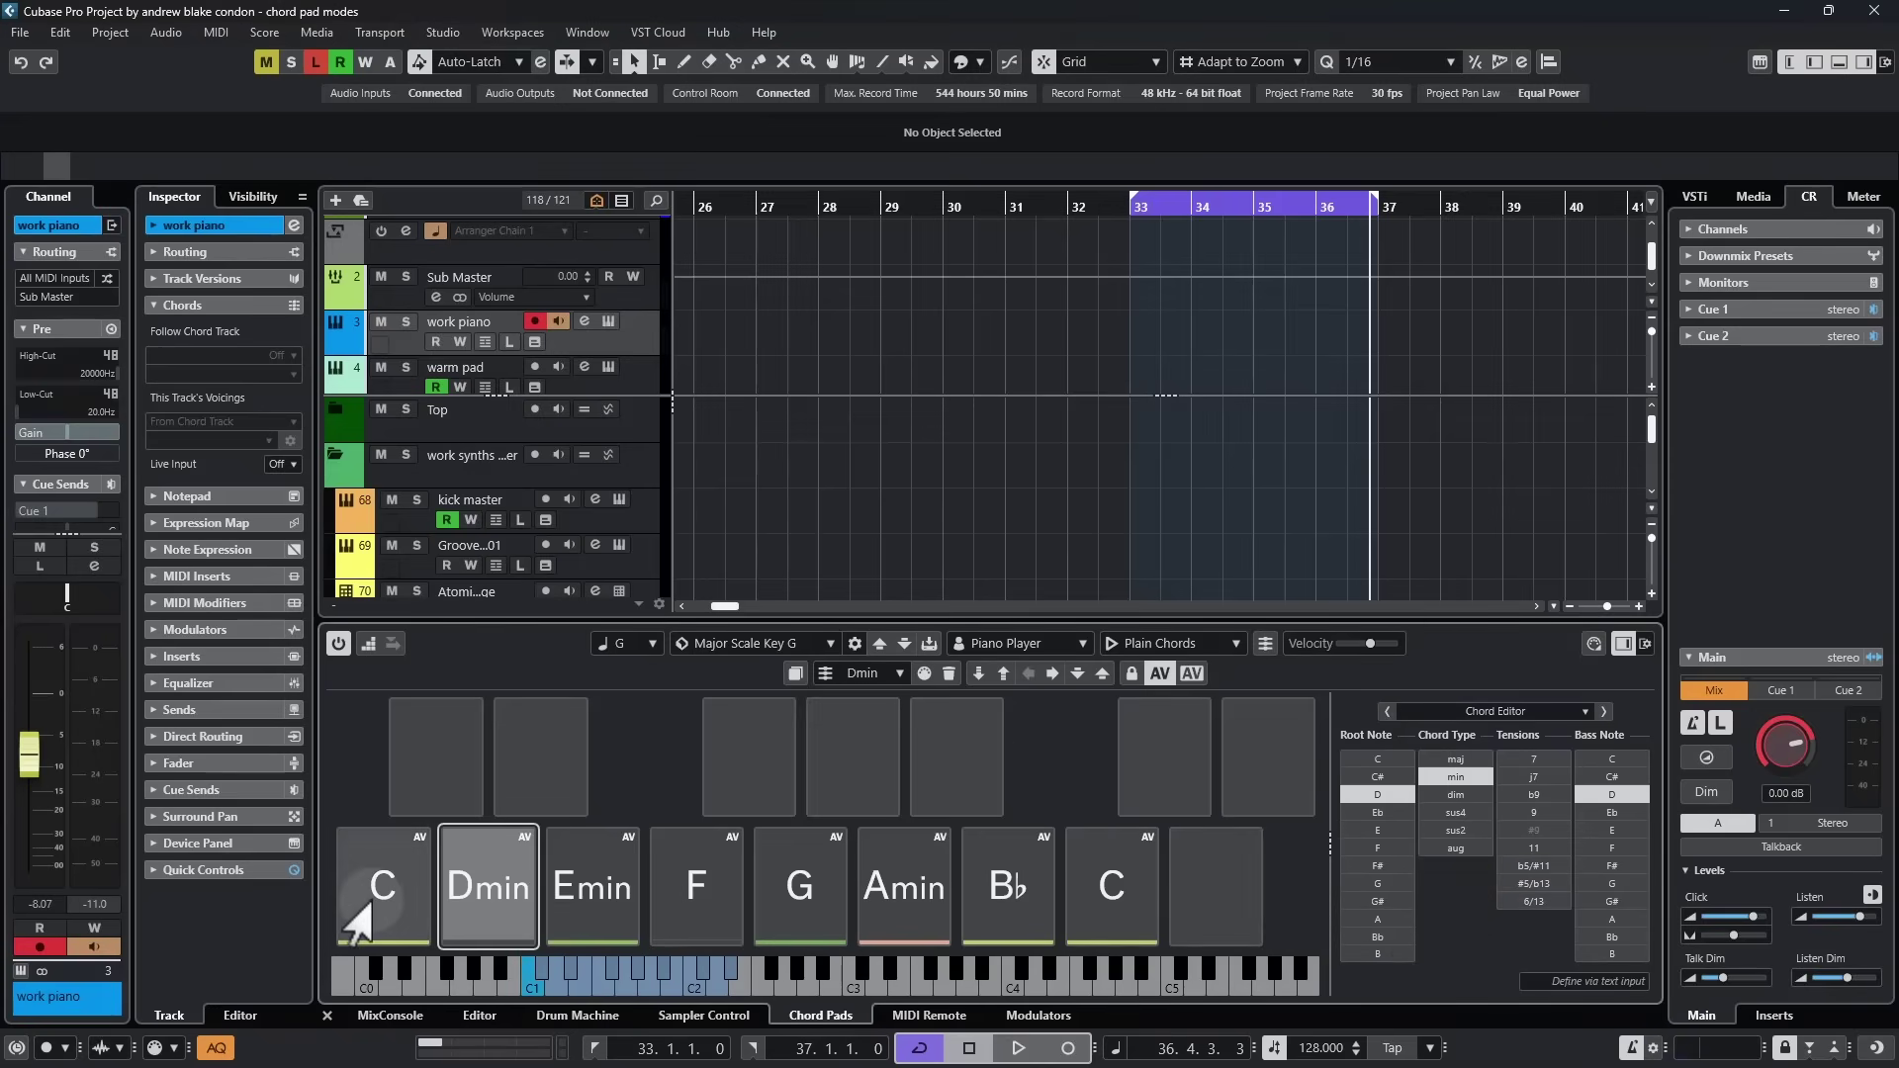
Audition the C, Dmin and Emin pads singly on the work piano track with the Hold First overlap setting.
left_click(444, 895)
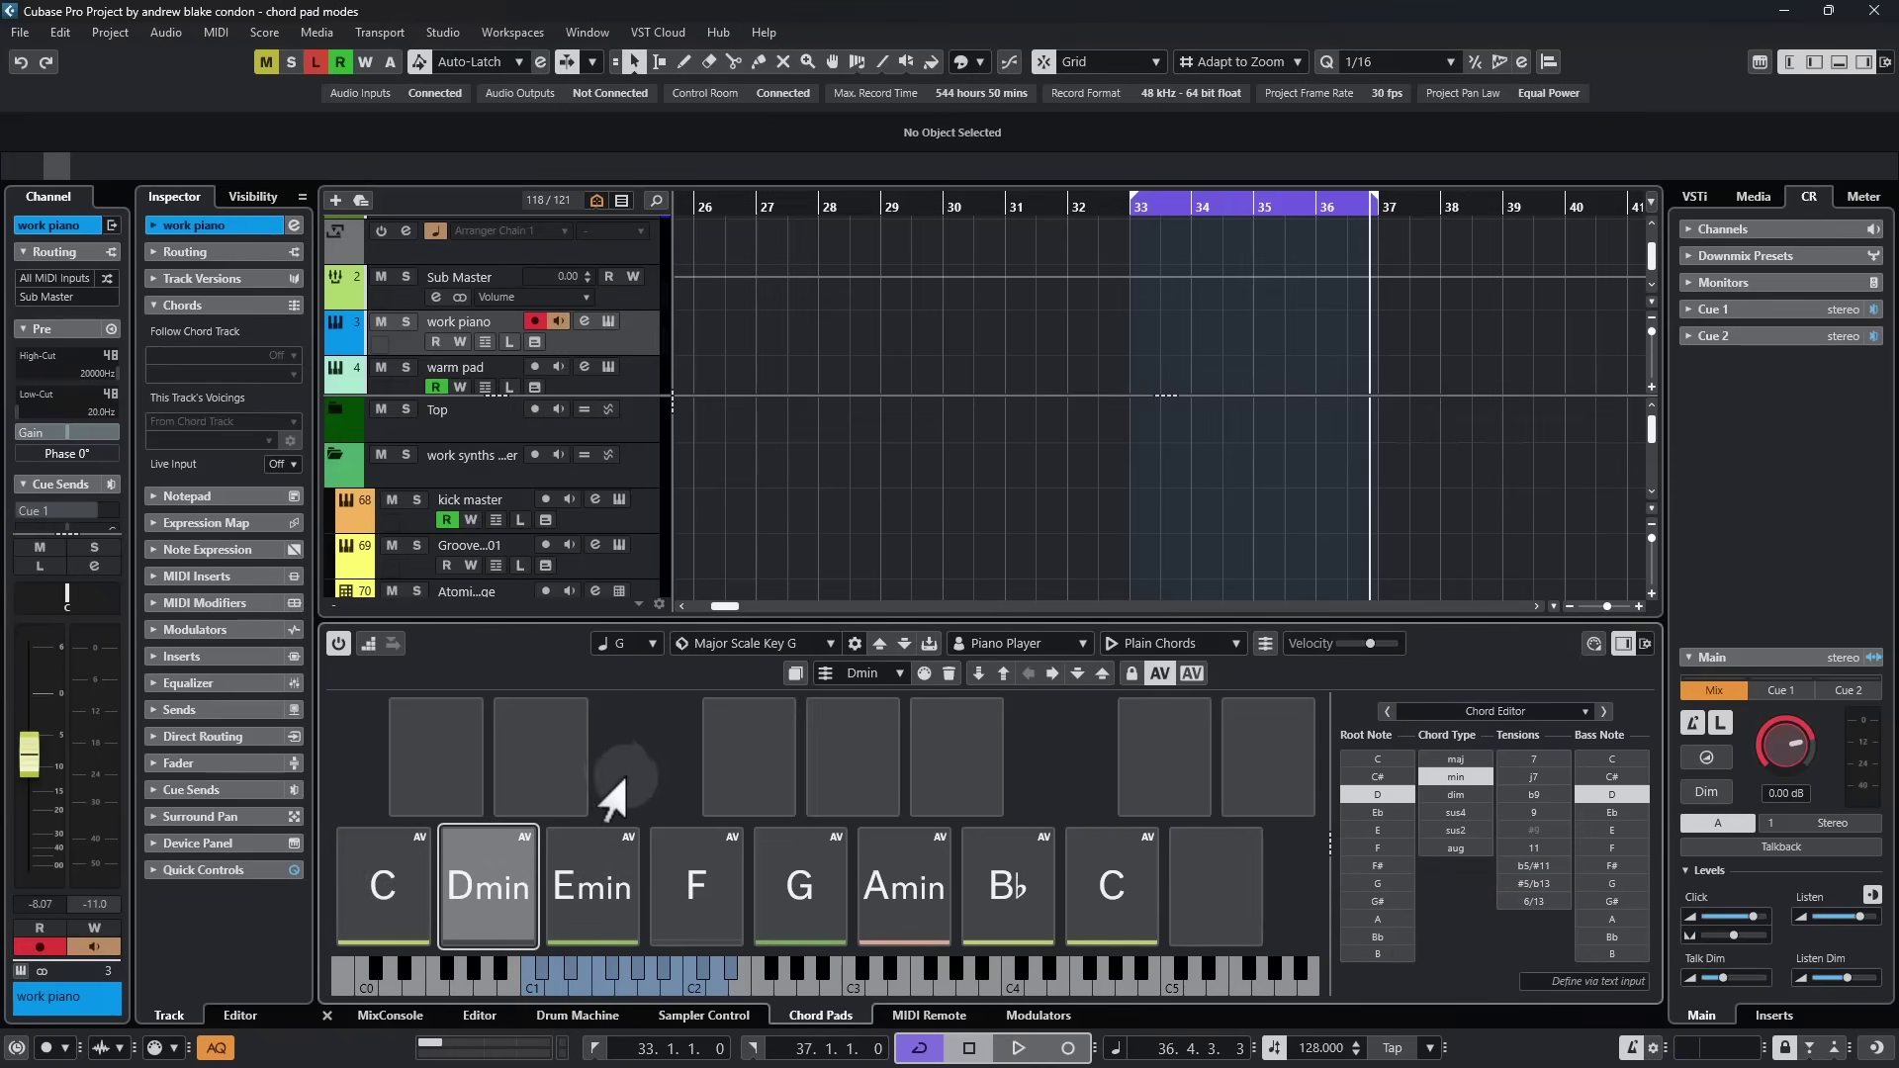
left_click(382, 870)
left_click(699, 880)
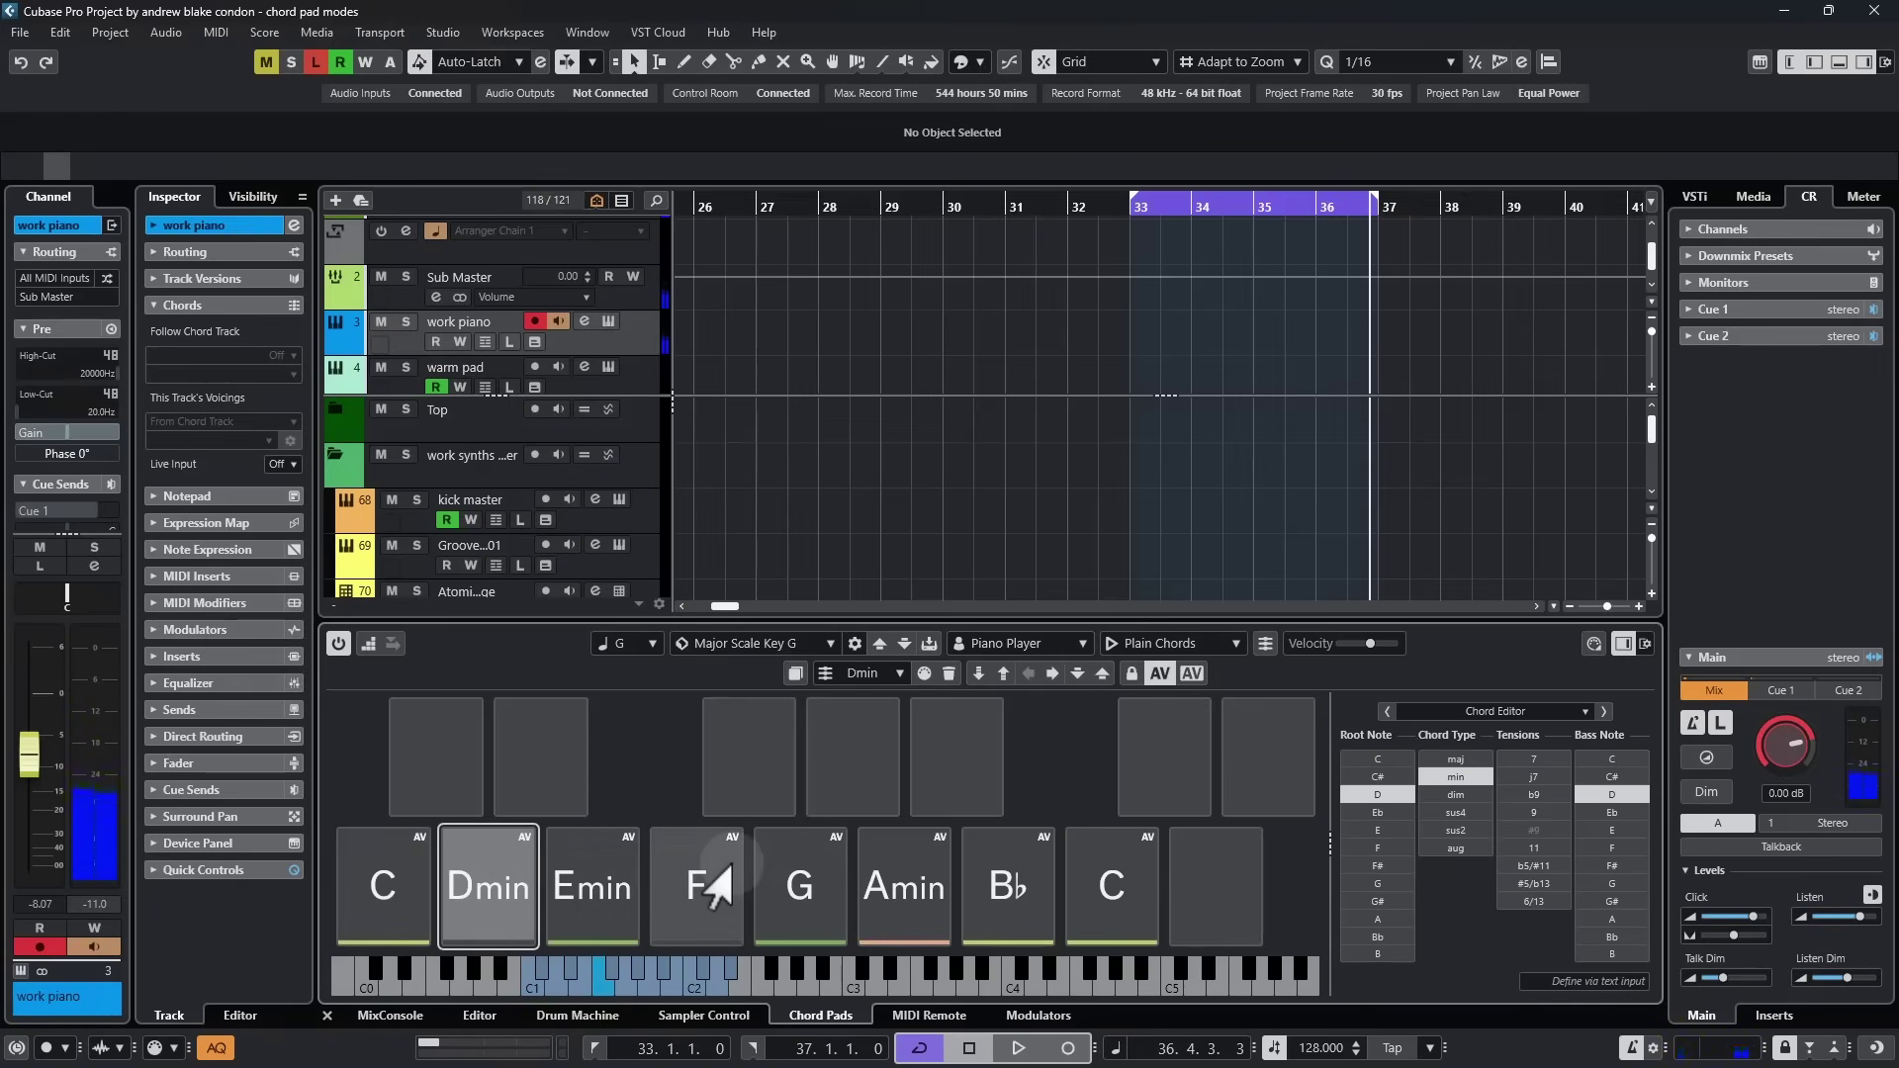
left_click(380, 885)
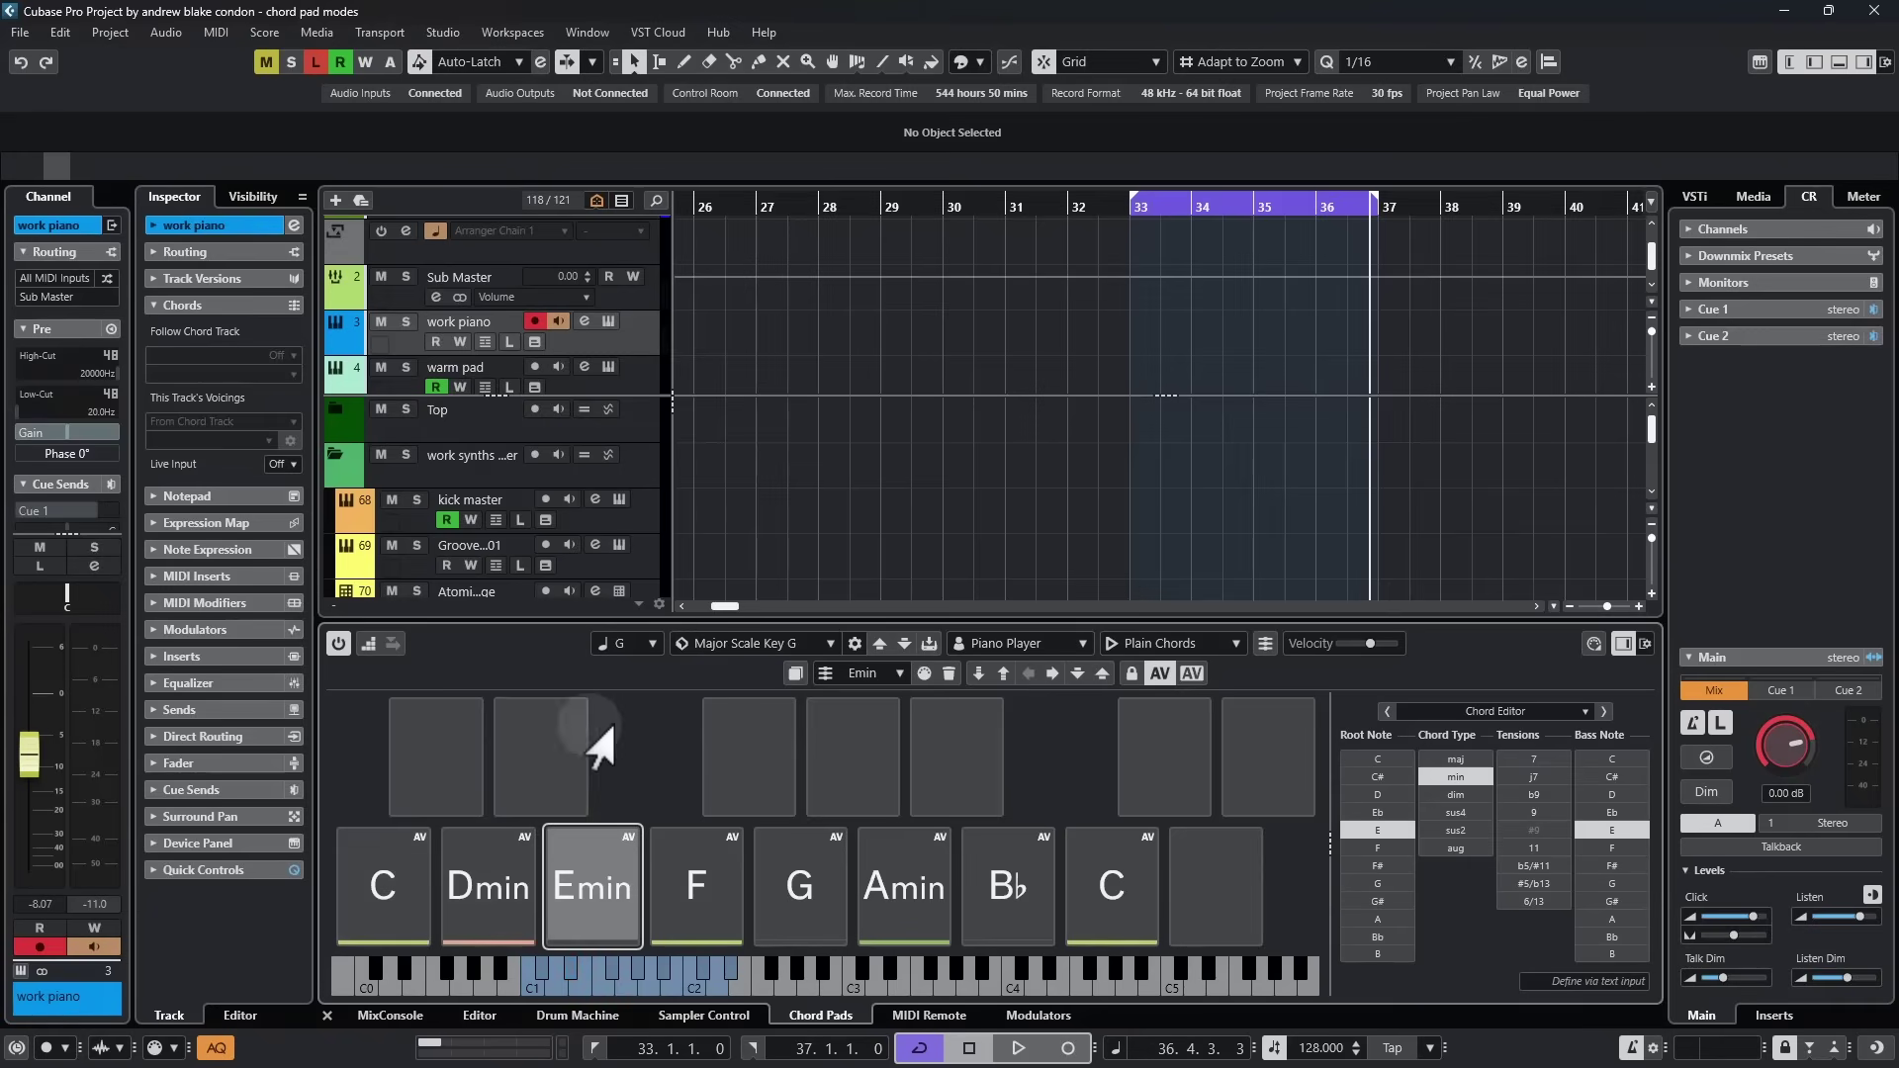
left_click_drag(658, 757, 387, 894)
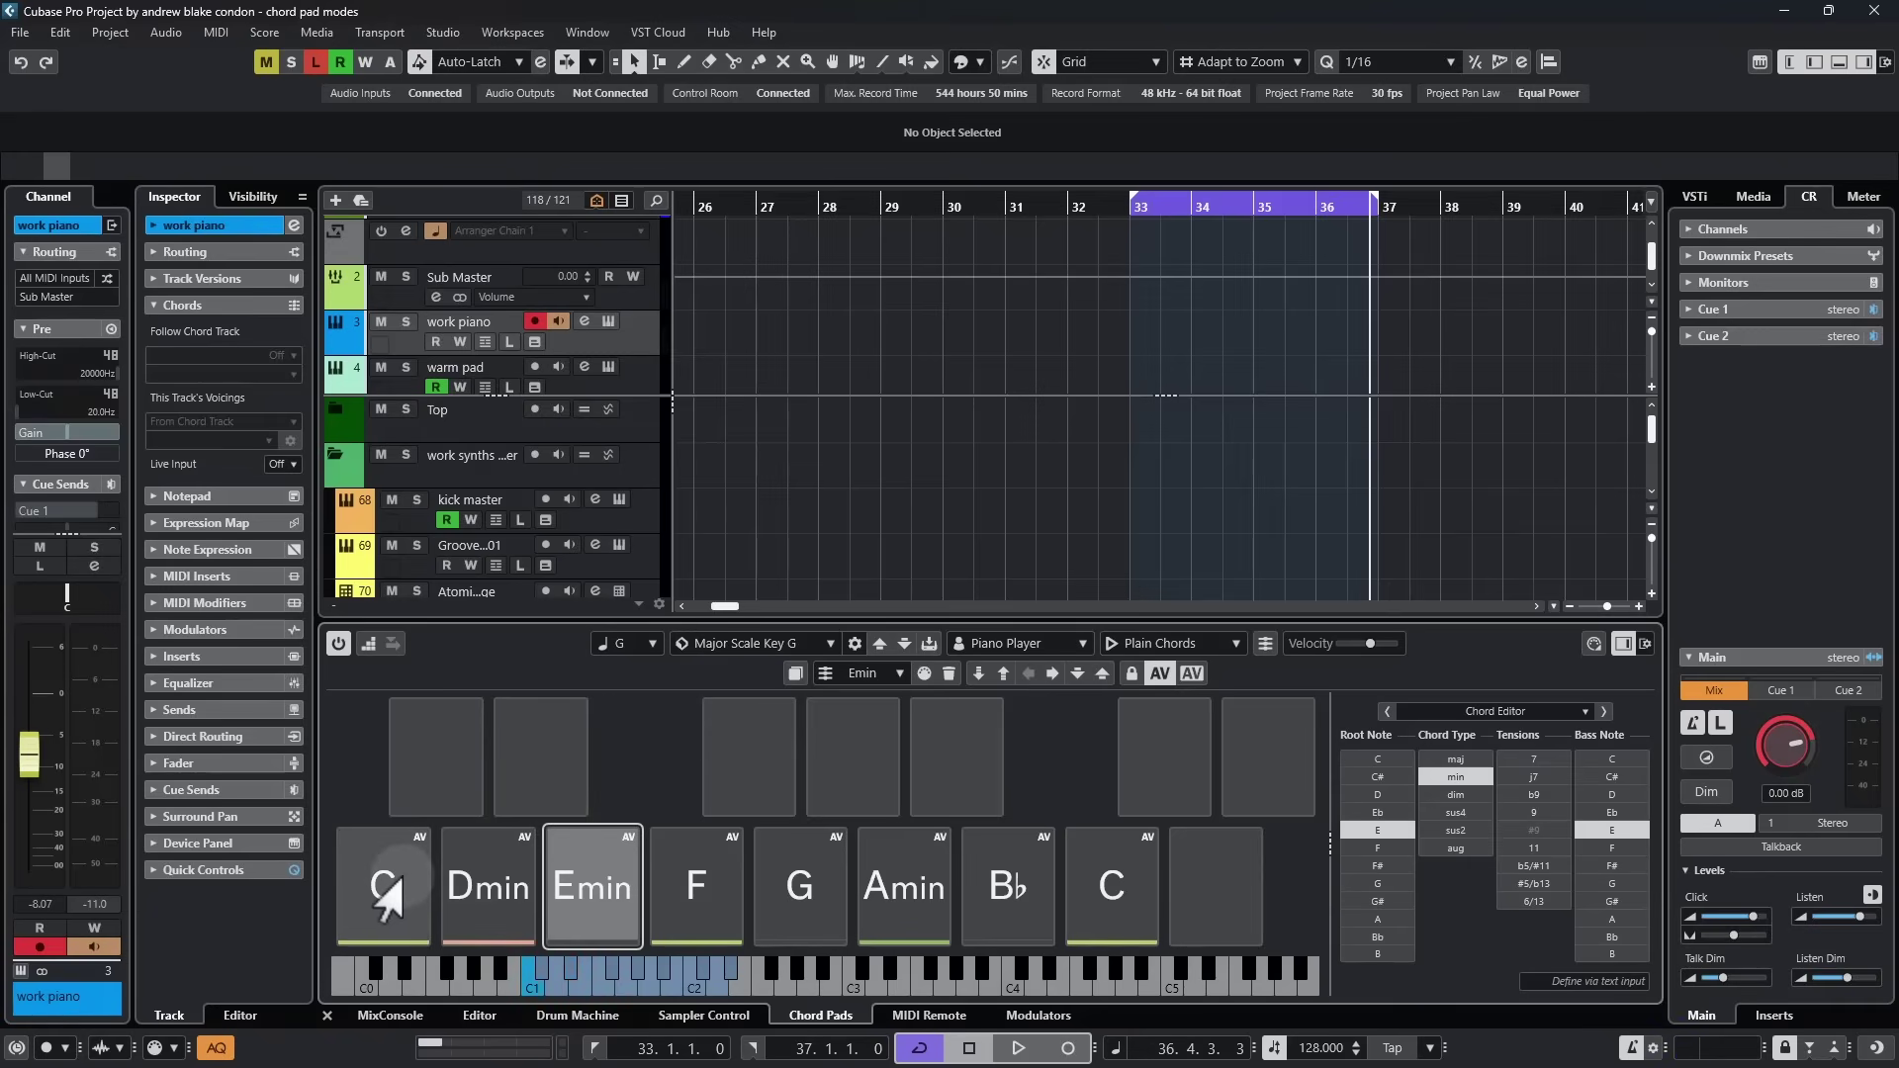
Play the C pad and add the Dmin and Emin pads while it is held, to hear the chords overlap.
left_click(384, 887)
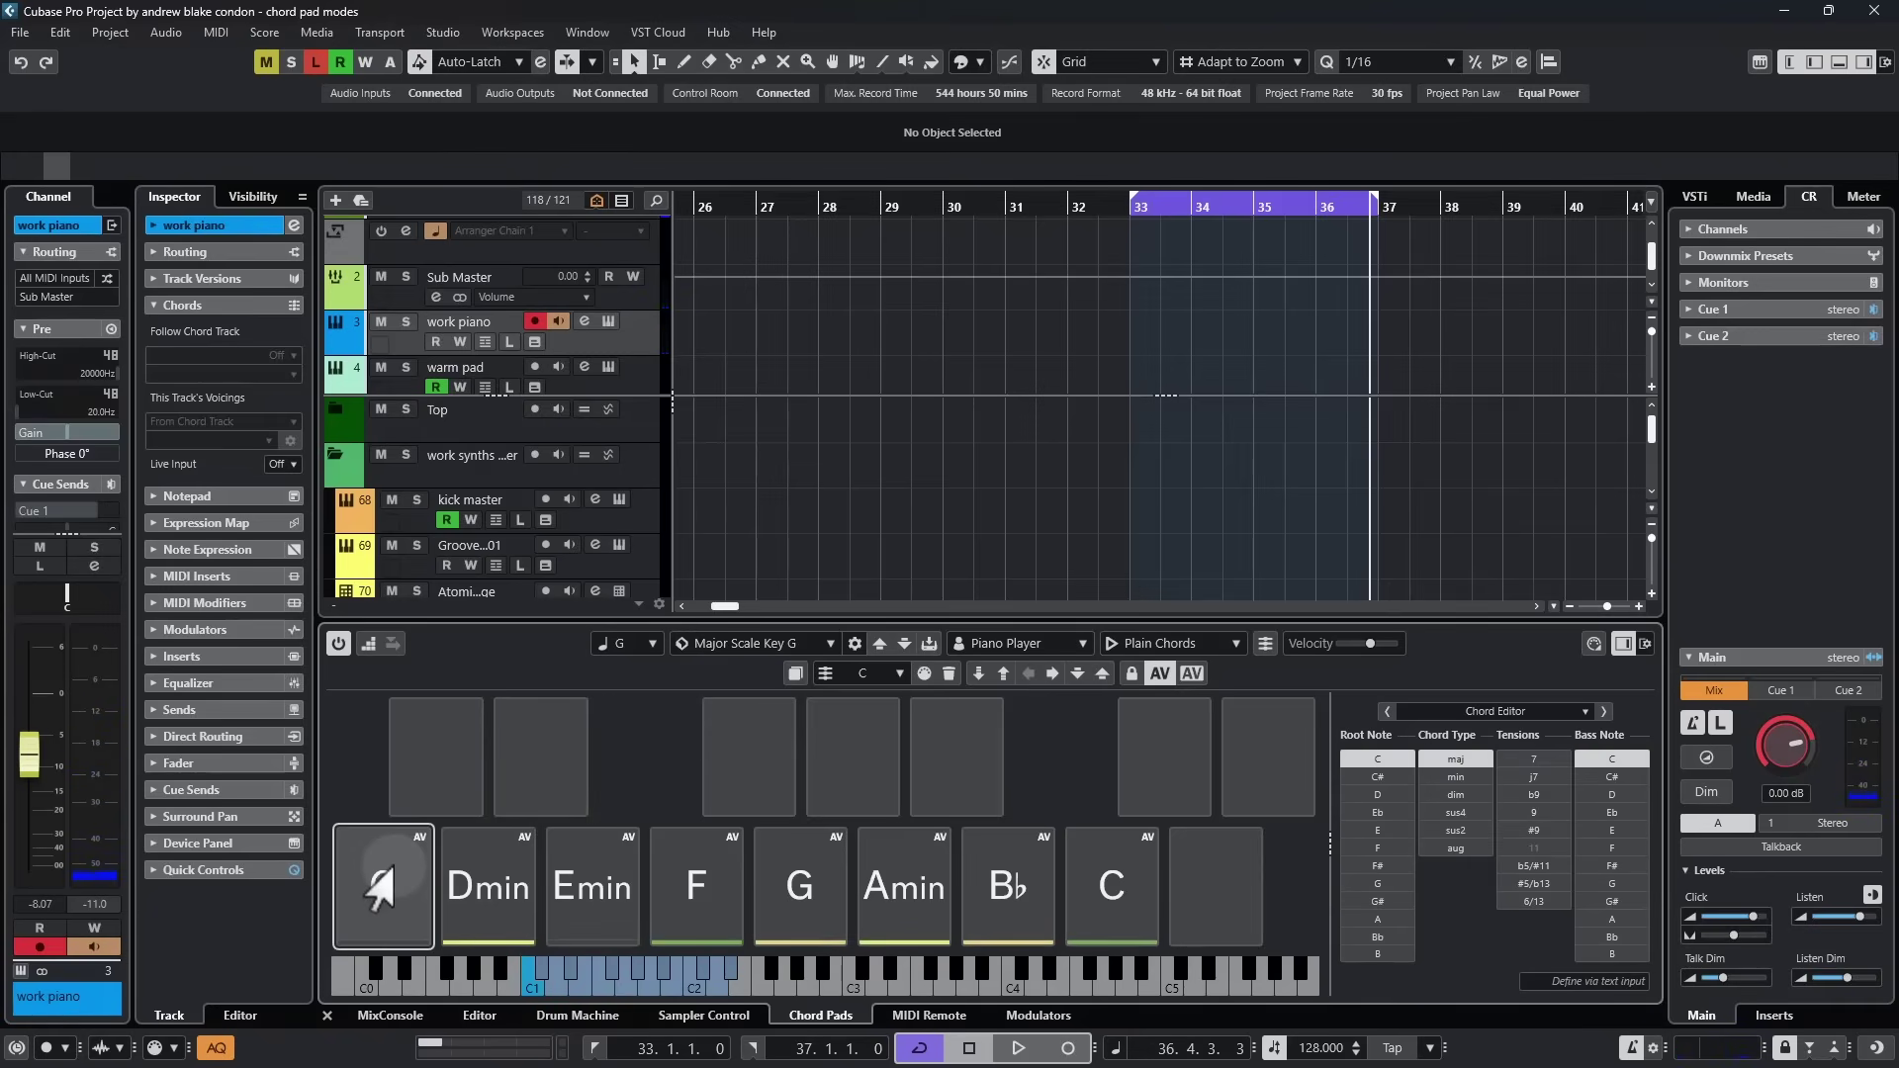
left_click(376, 878)
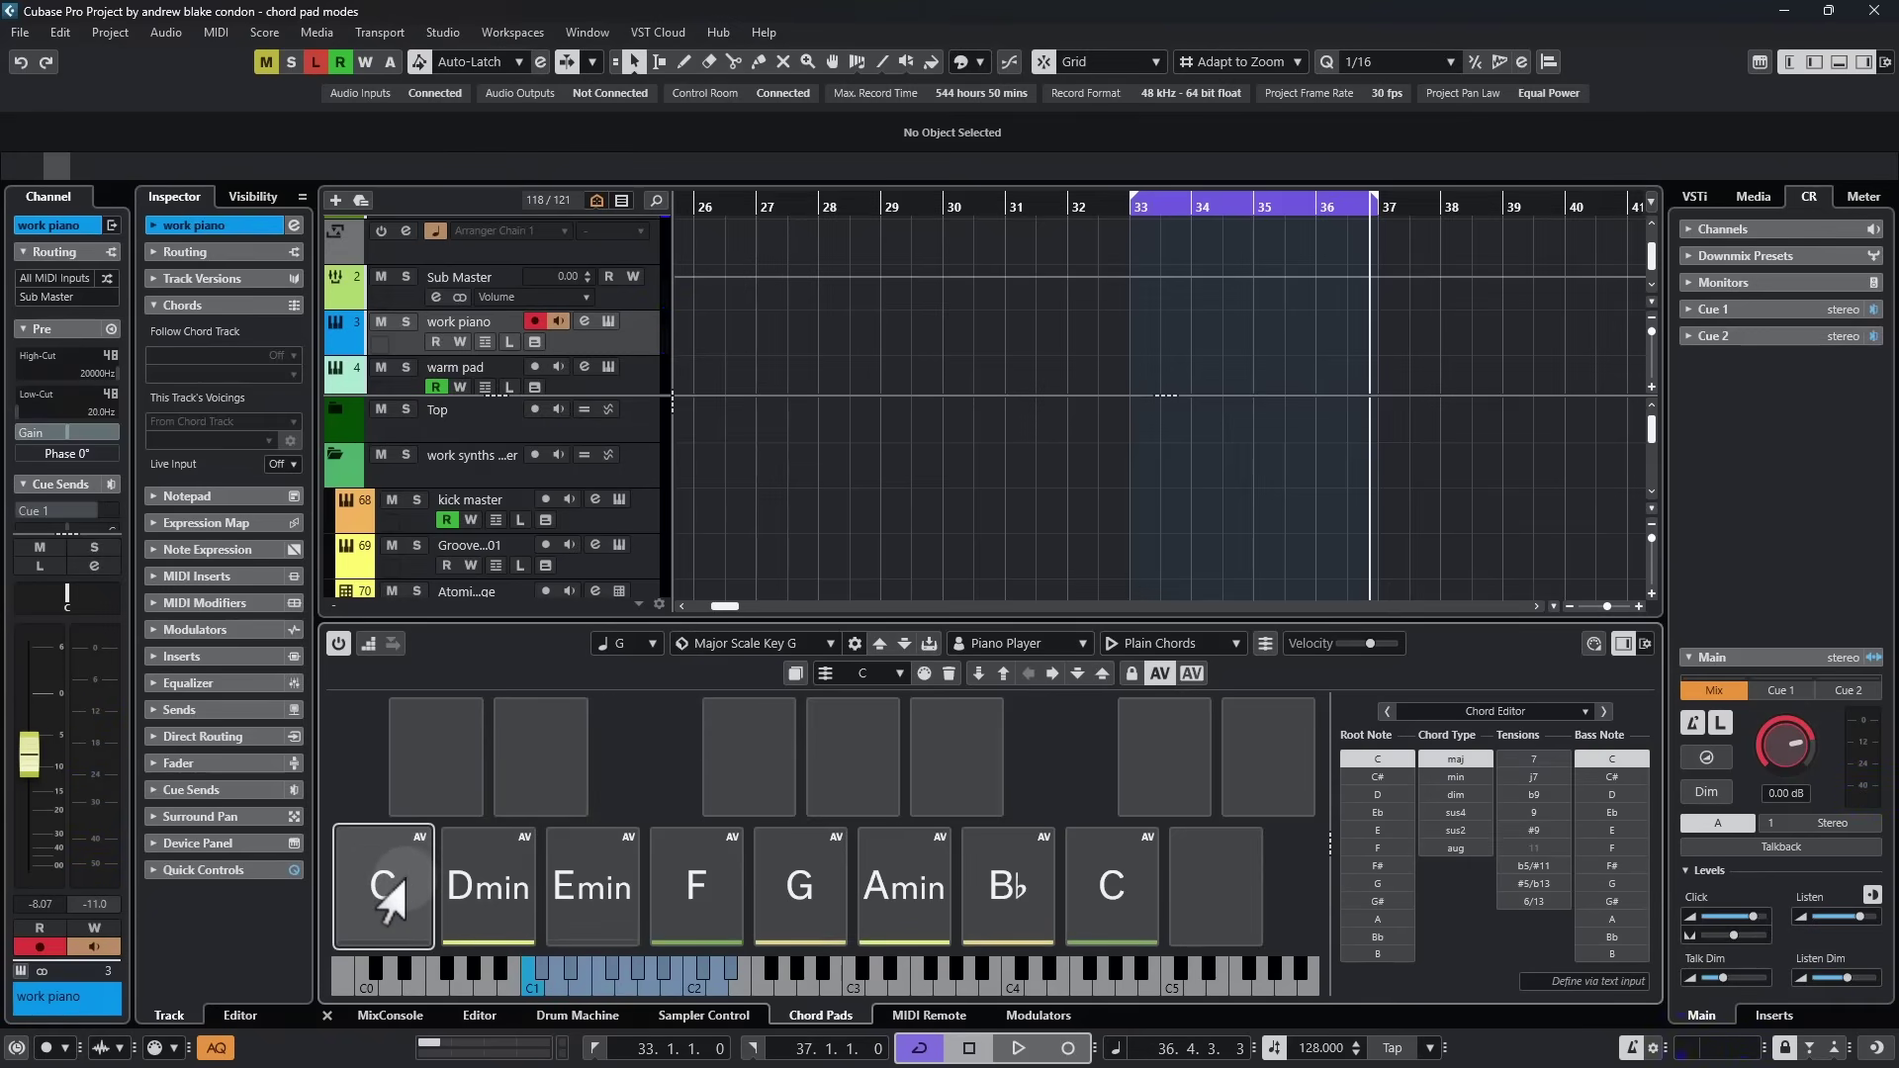
left_click(391, 895)
left_click(384, 791)
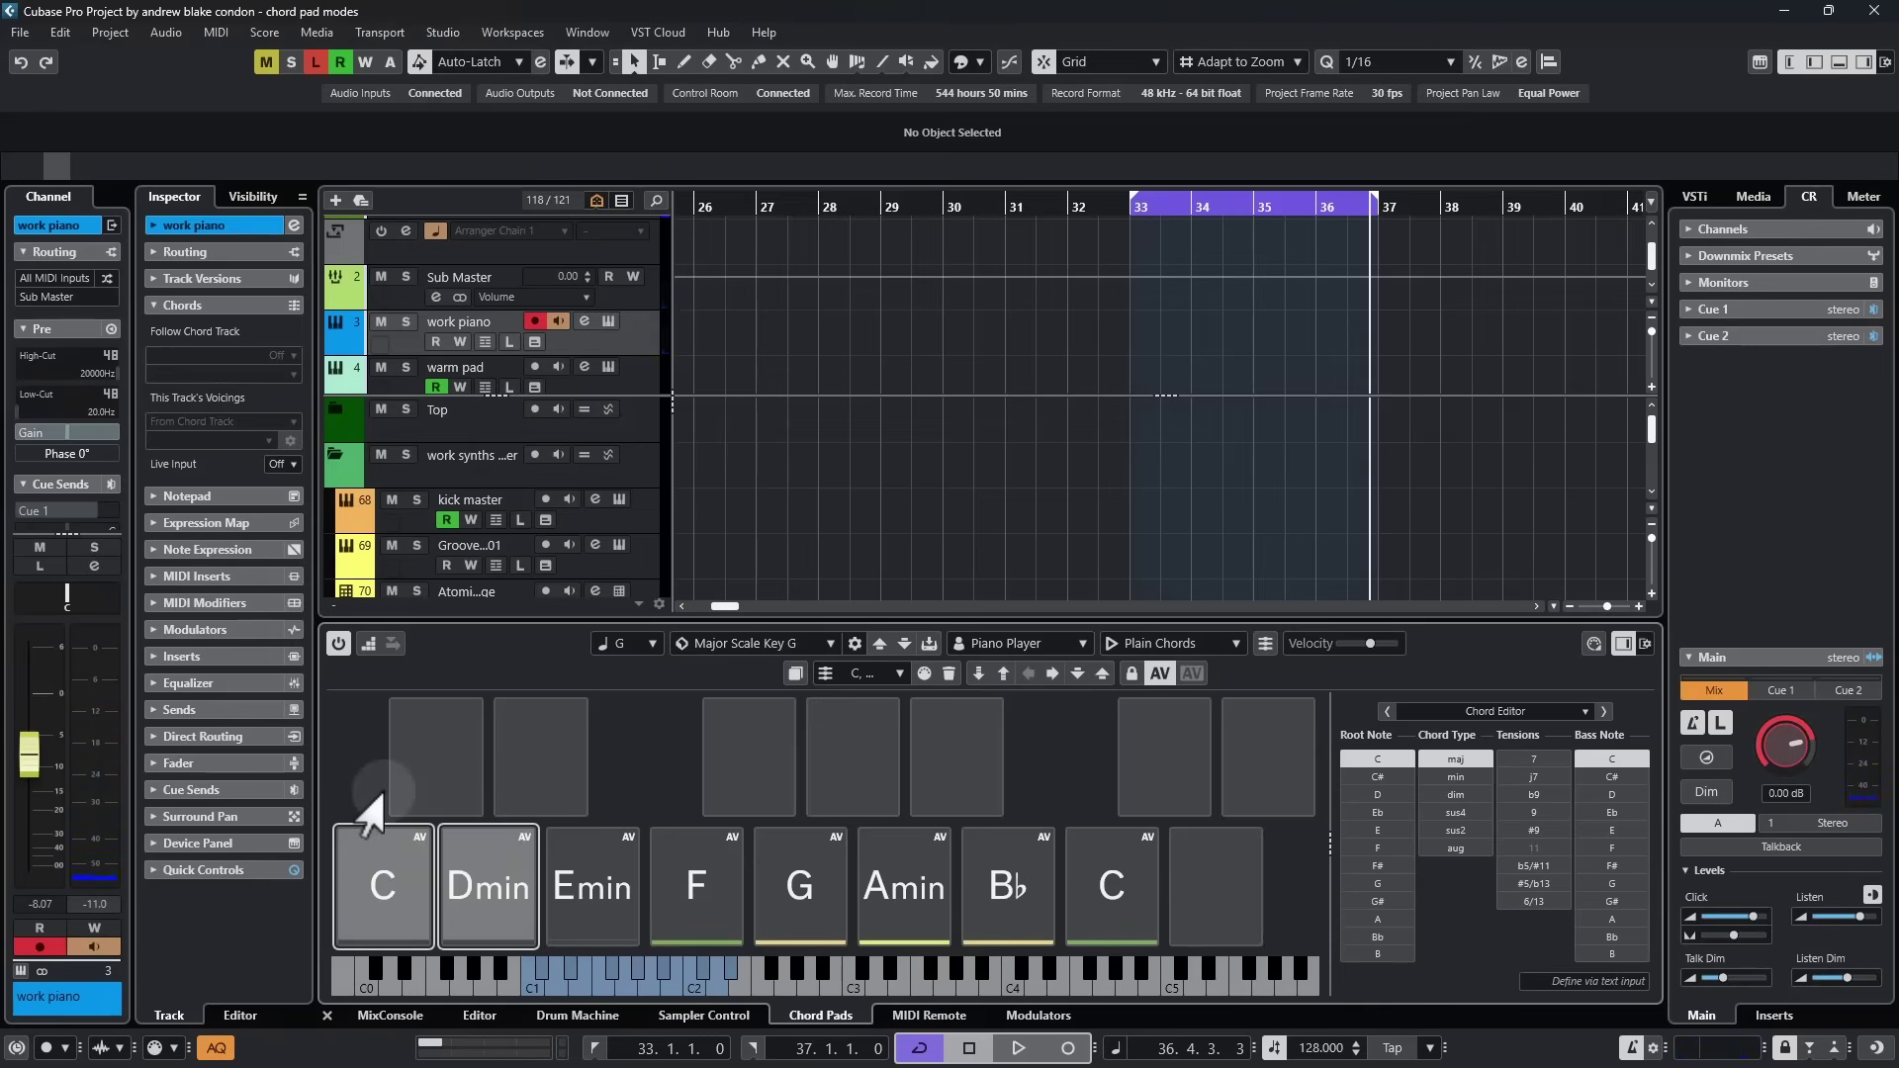
left_click(356, 806)
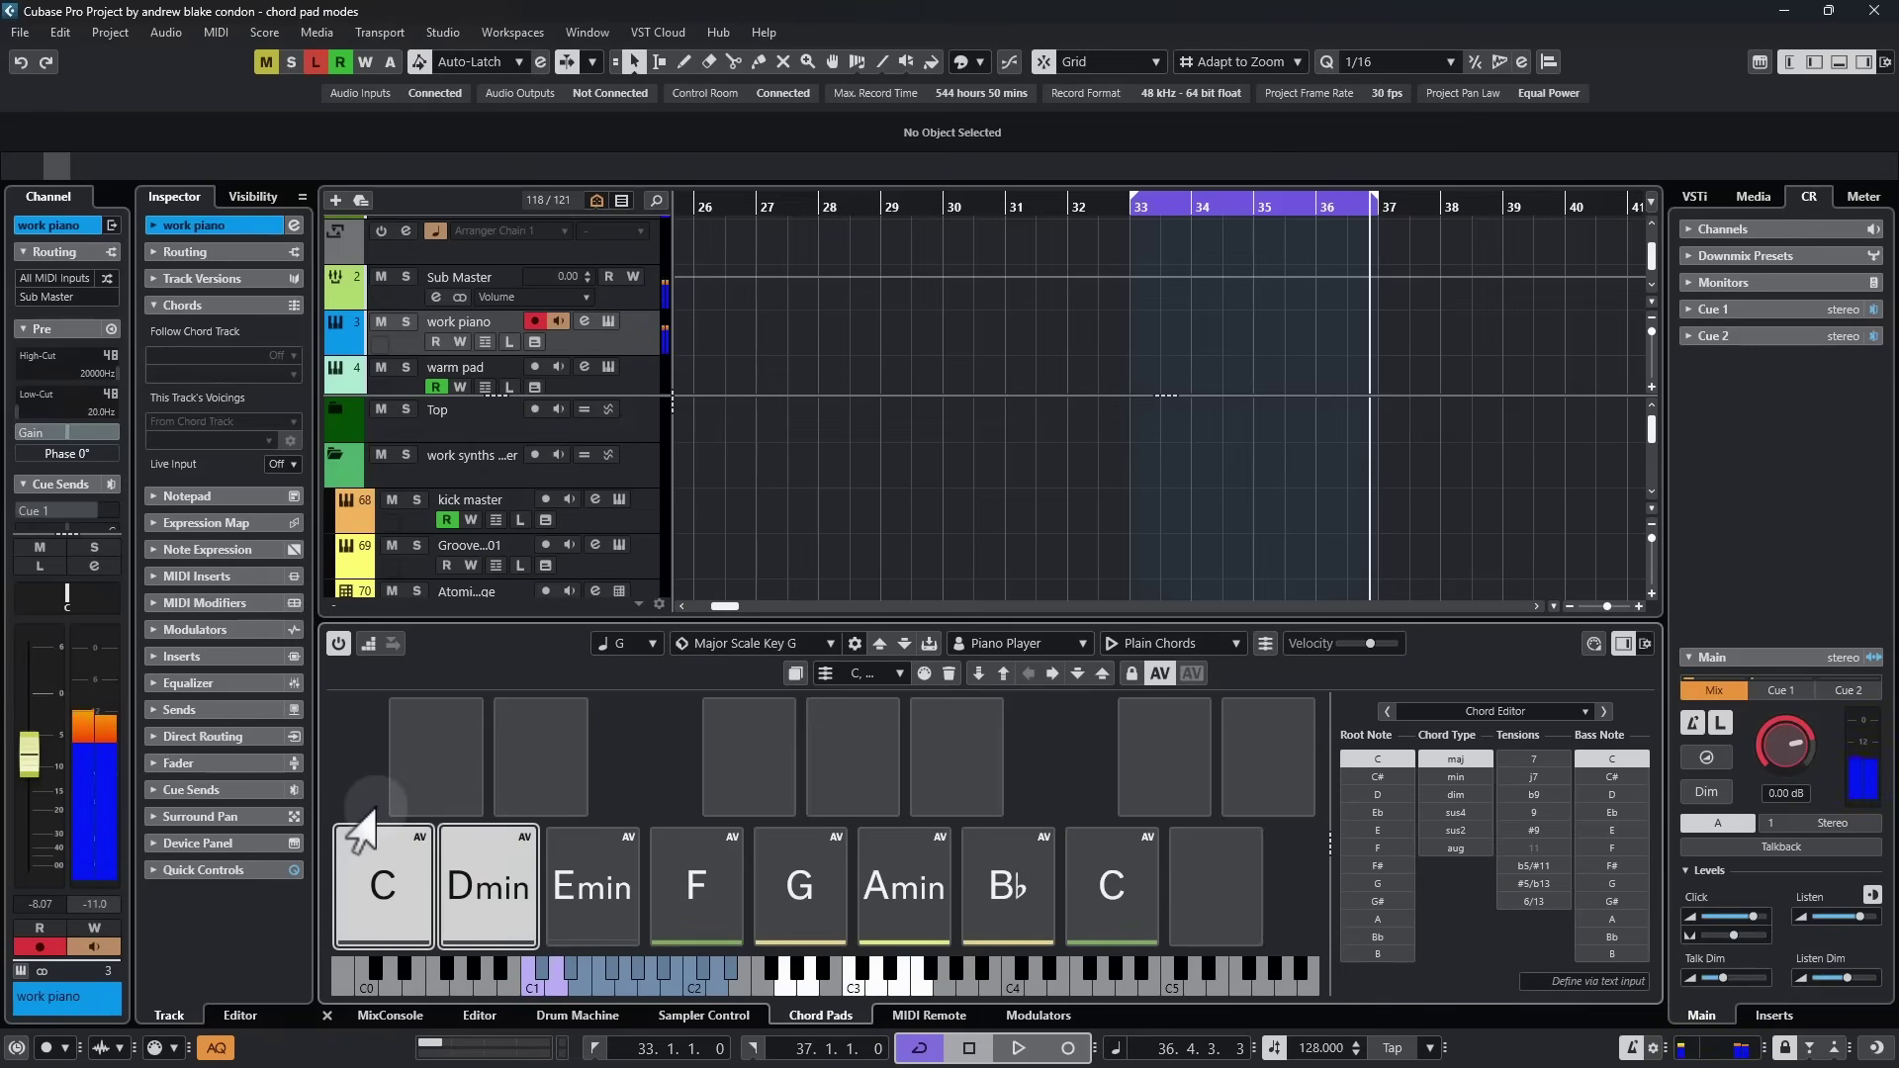
left_click(585, 880)
left_click(366, 746)
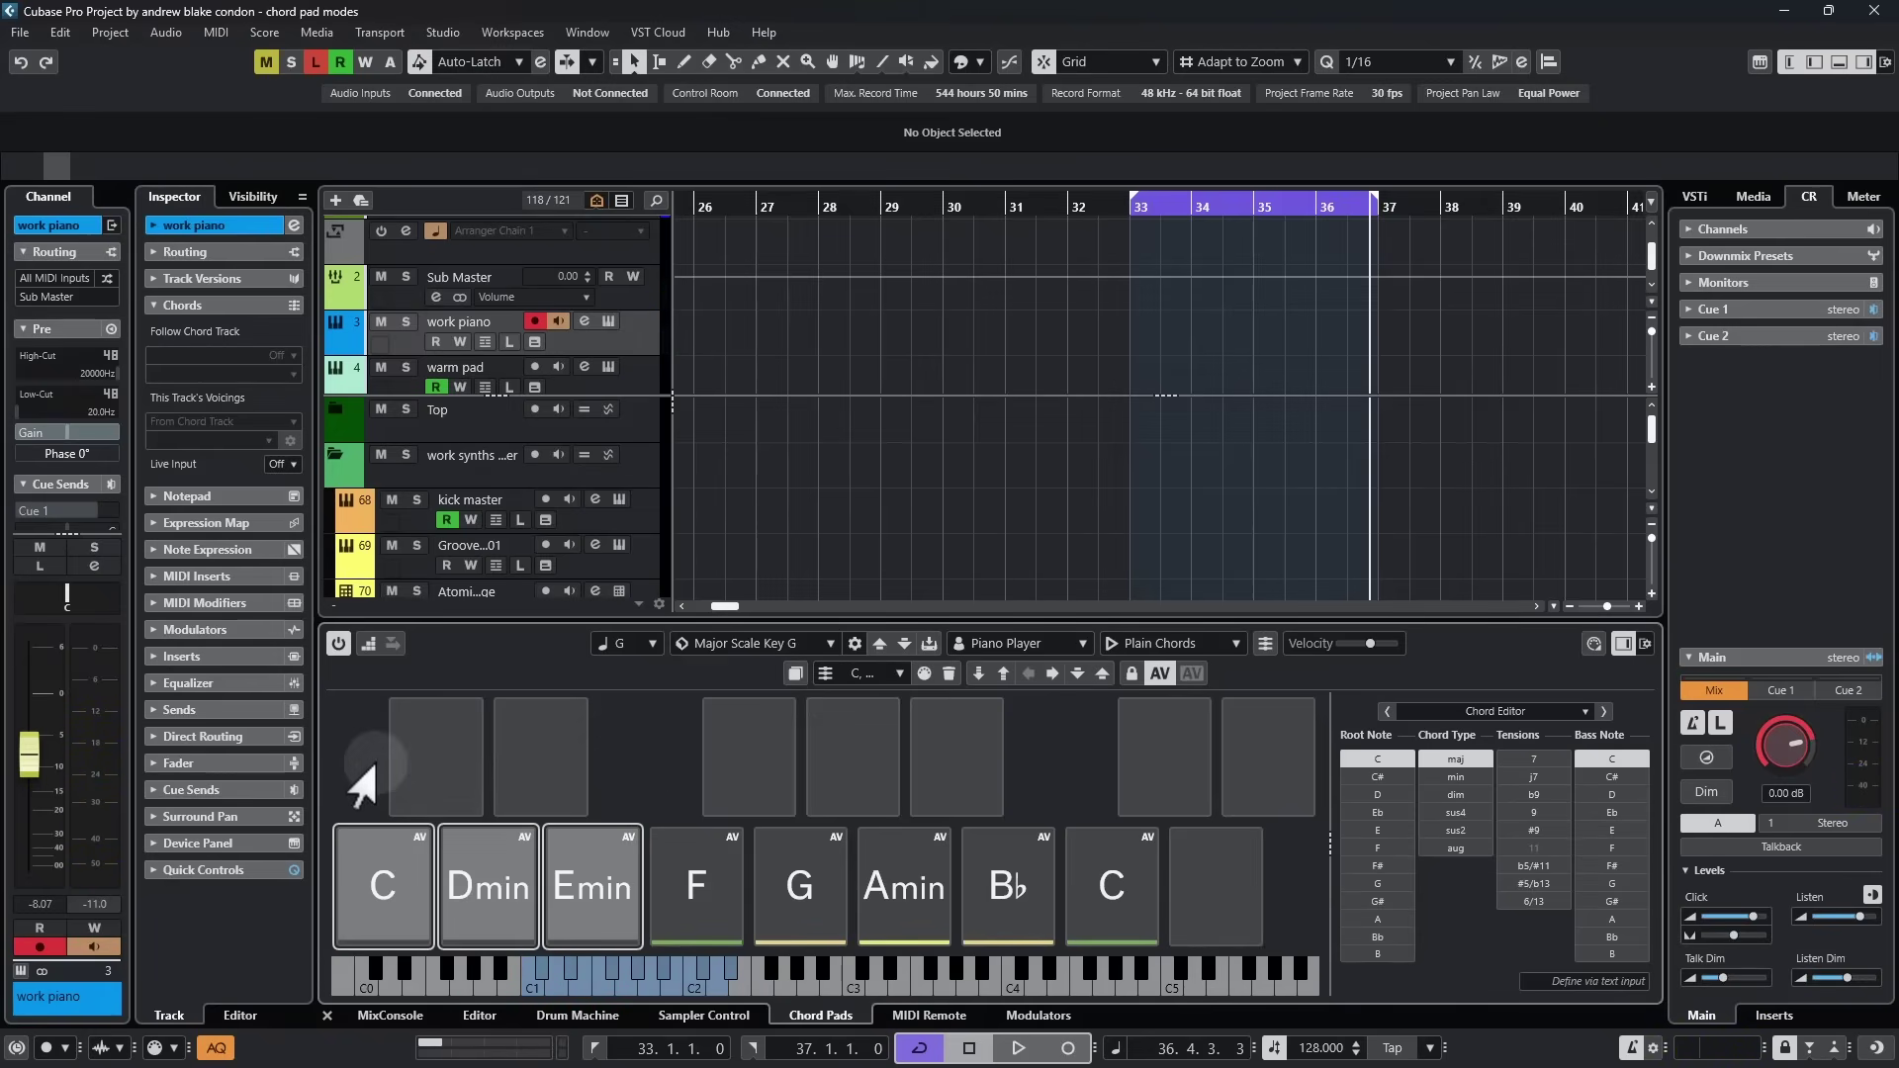
Select the warm pad track and play the C, Dmin and Emin pads together with its sound.
left_click(626, 377)
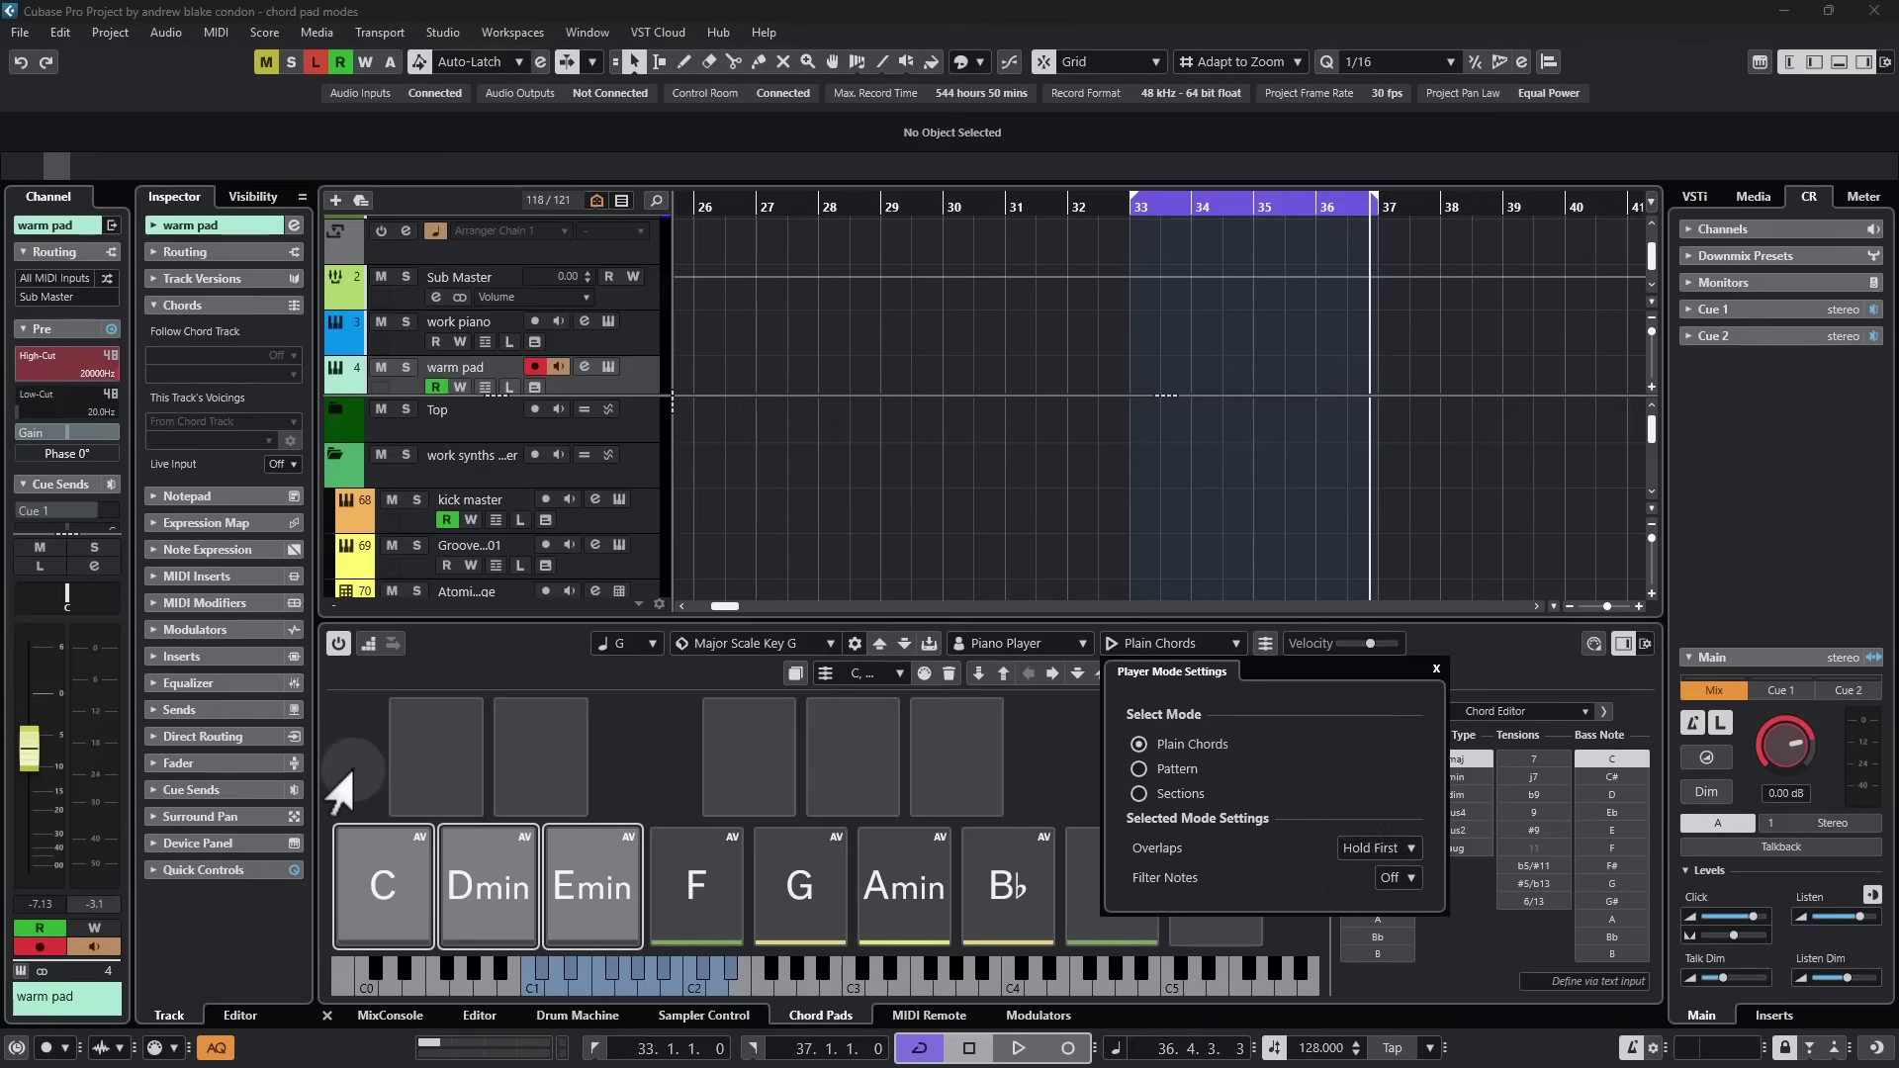
left_click(379, 885)
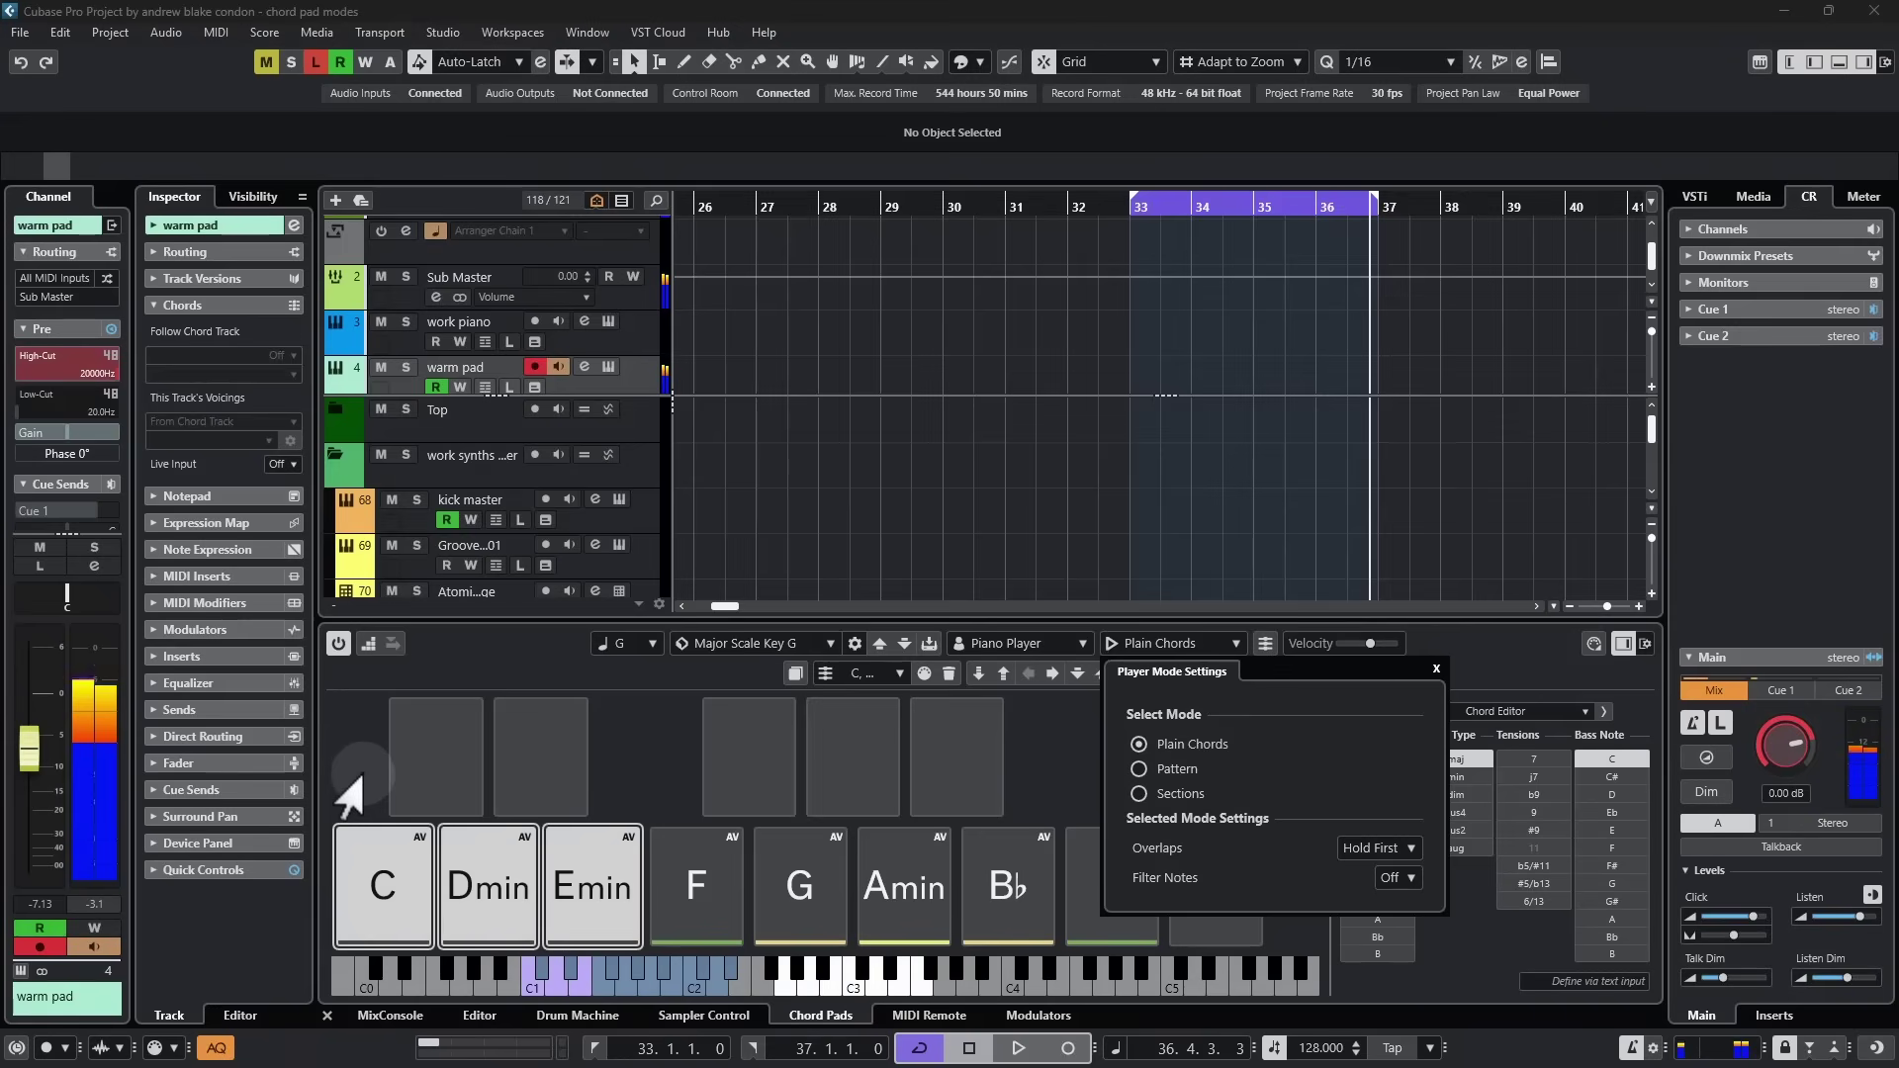
Finish auditioning the Dmin pad on the warm pad track and set the Overlaps option to Legato.
left_click(458, 847)
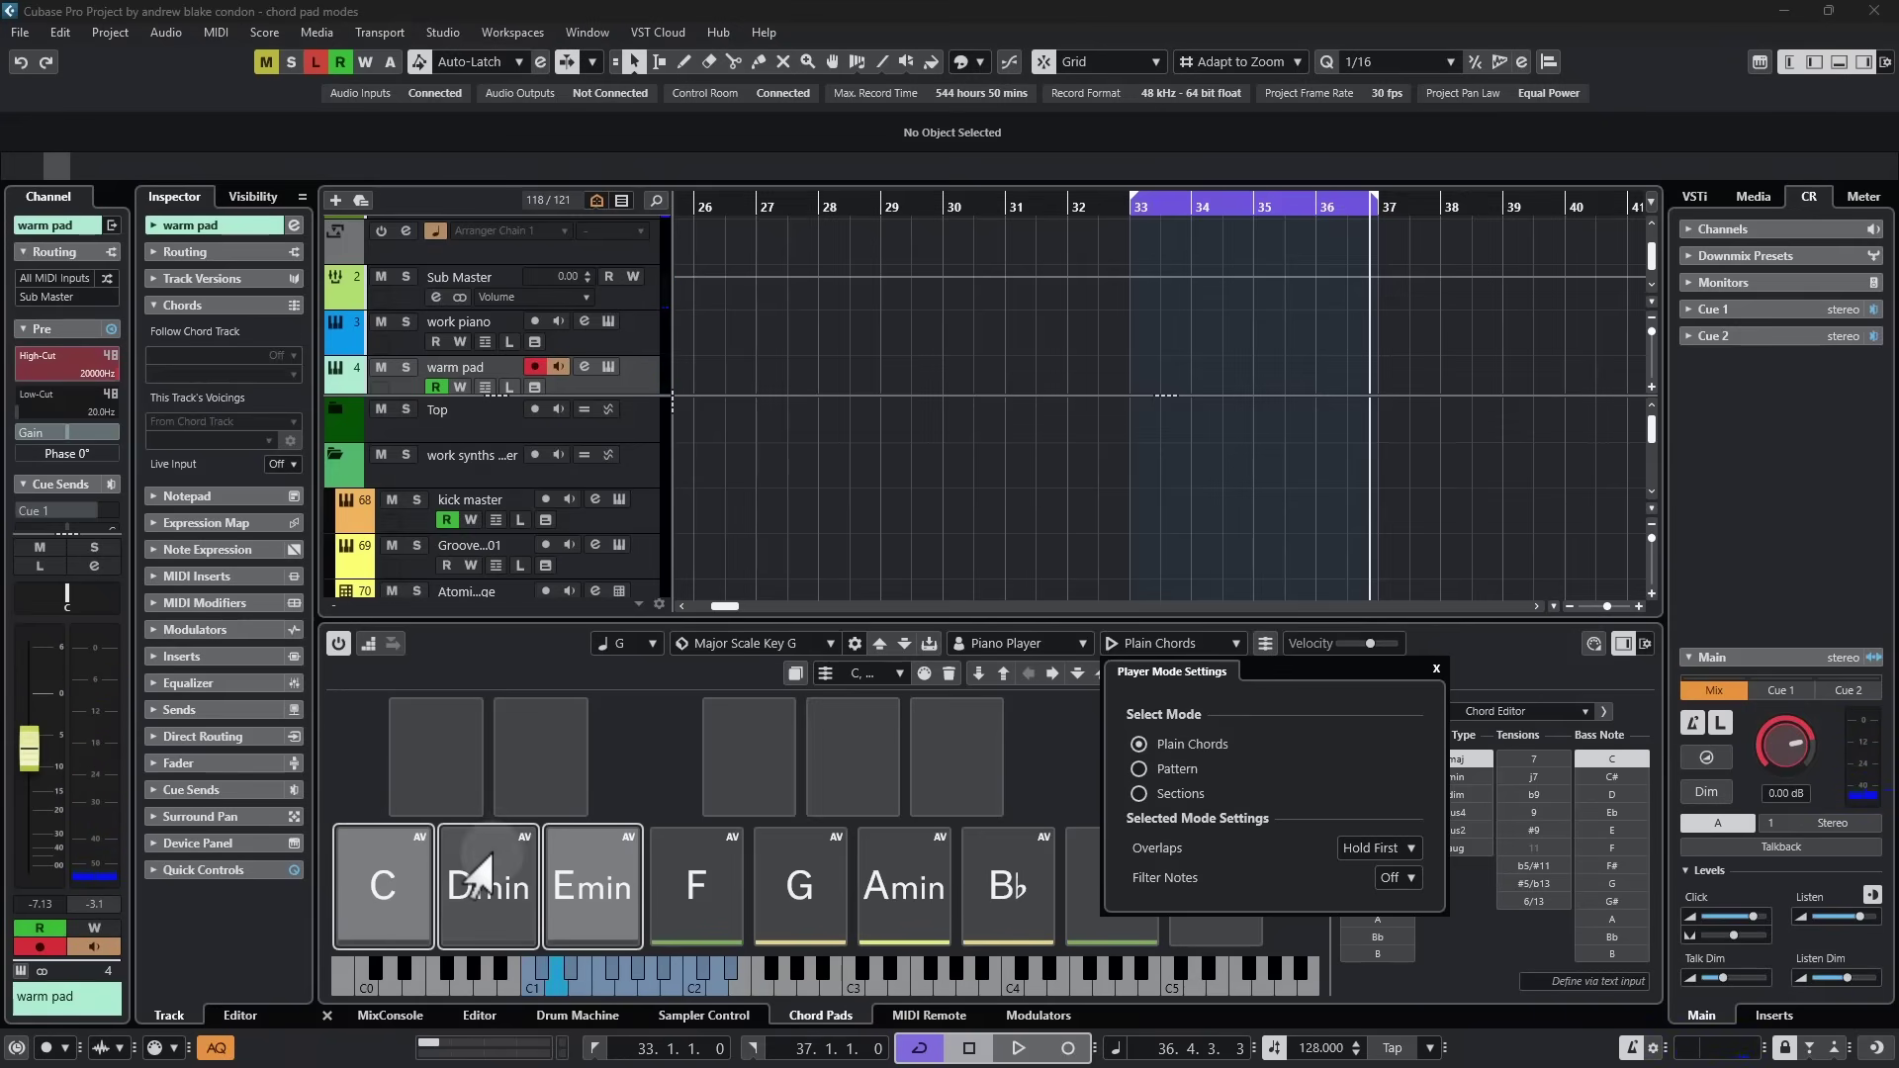
left_click(1360, 848)
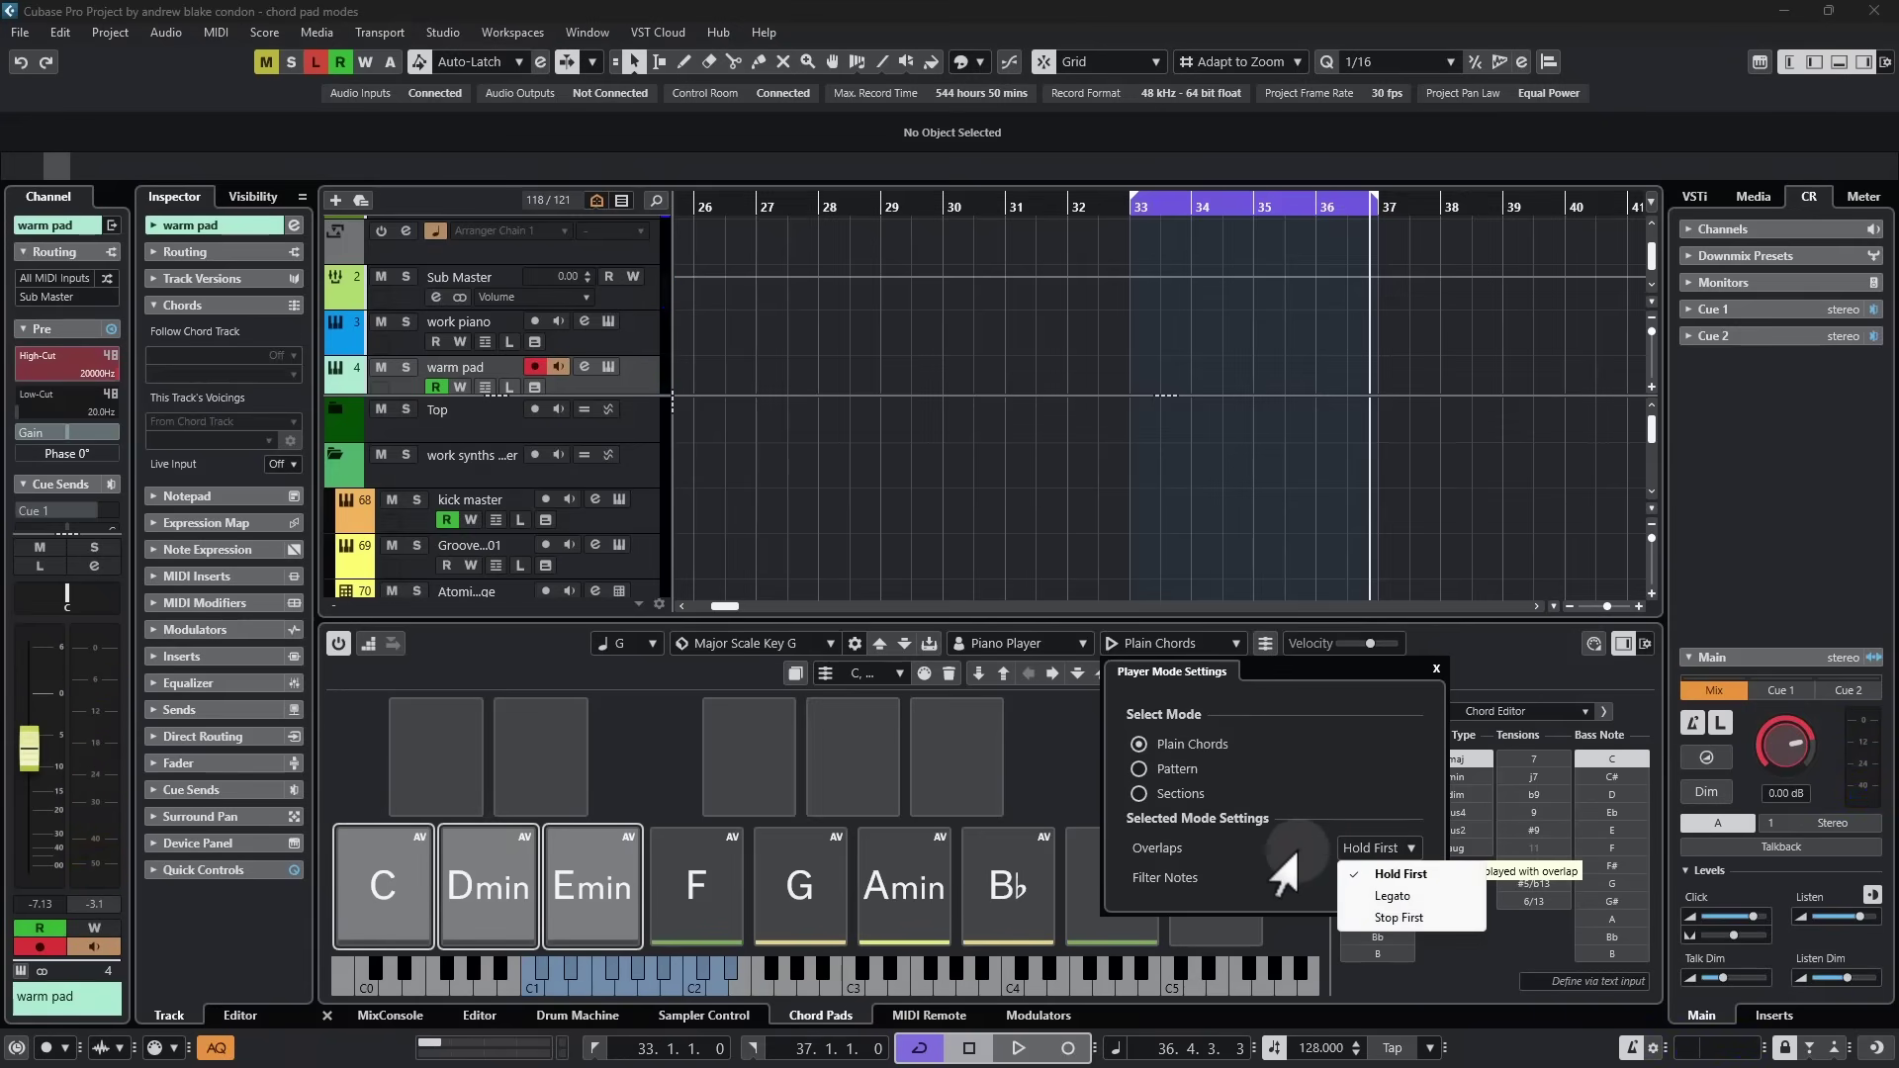
left_click(1379, 897)
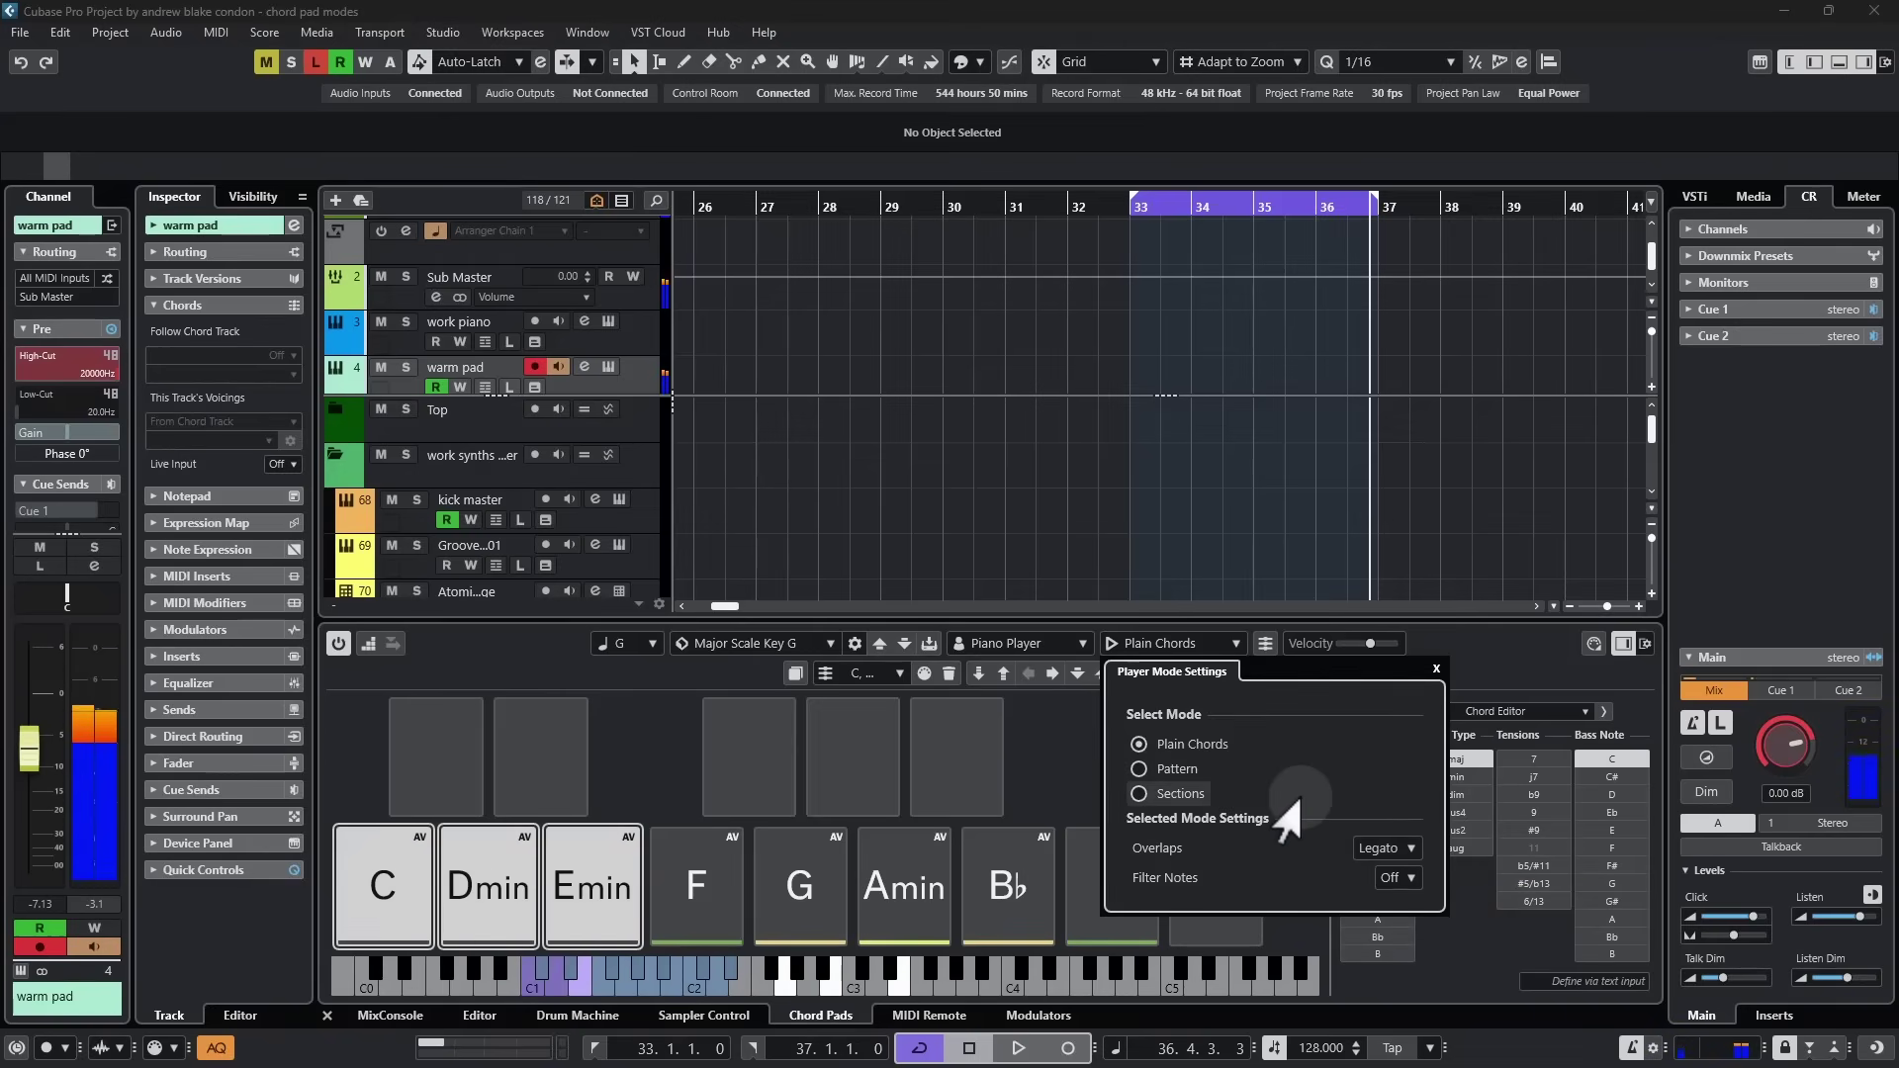
Play the C, Dmin and Emin pads in overlapping succession to audition the Legato overlap behaviour.
left_click(494, 885)
left_click(401, 869)
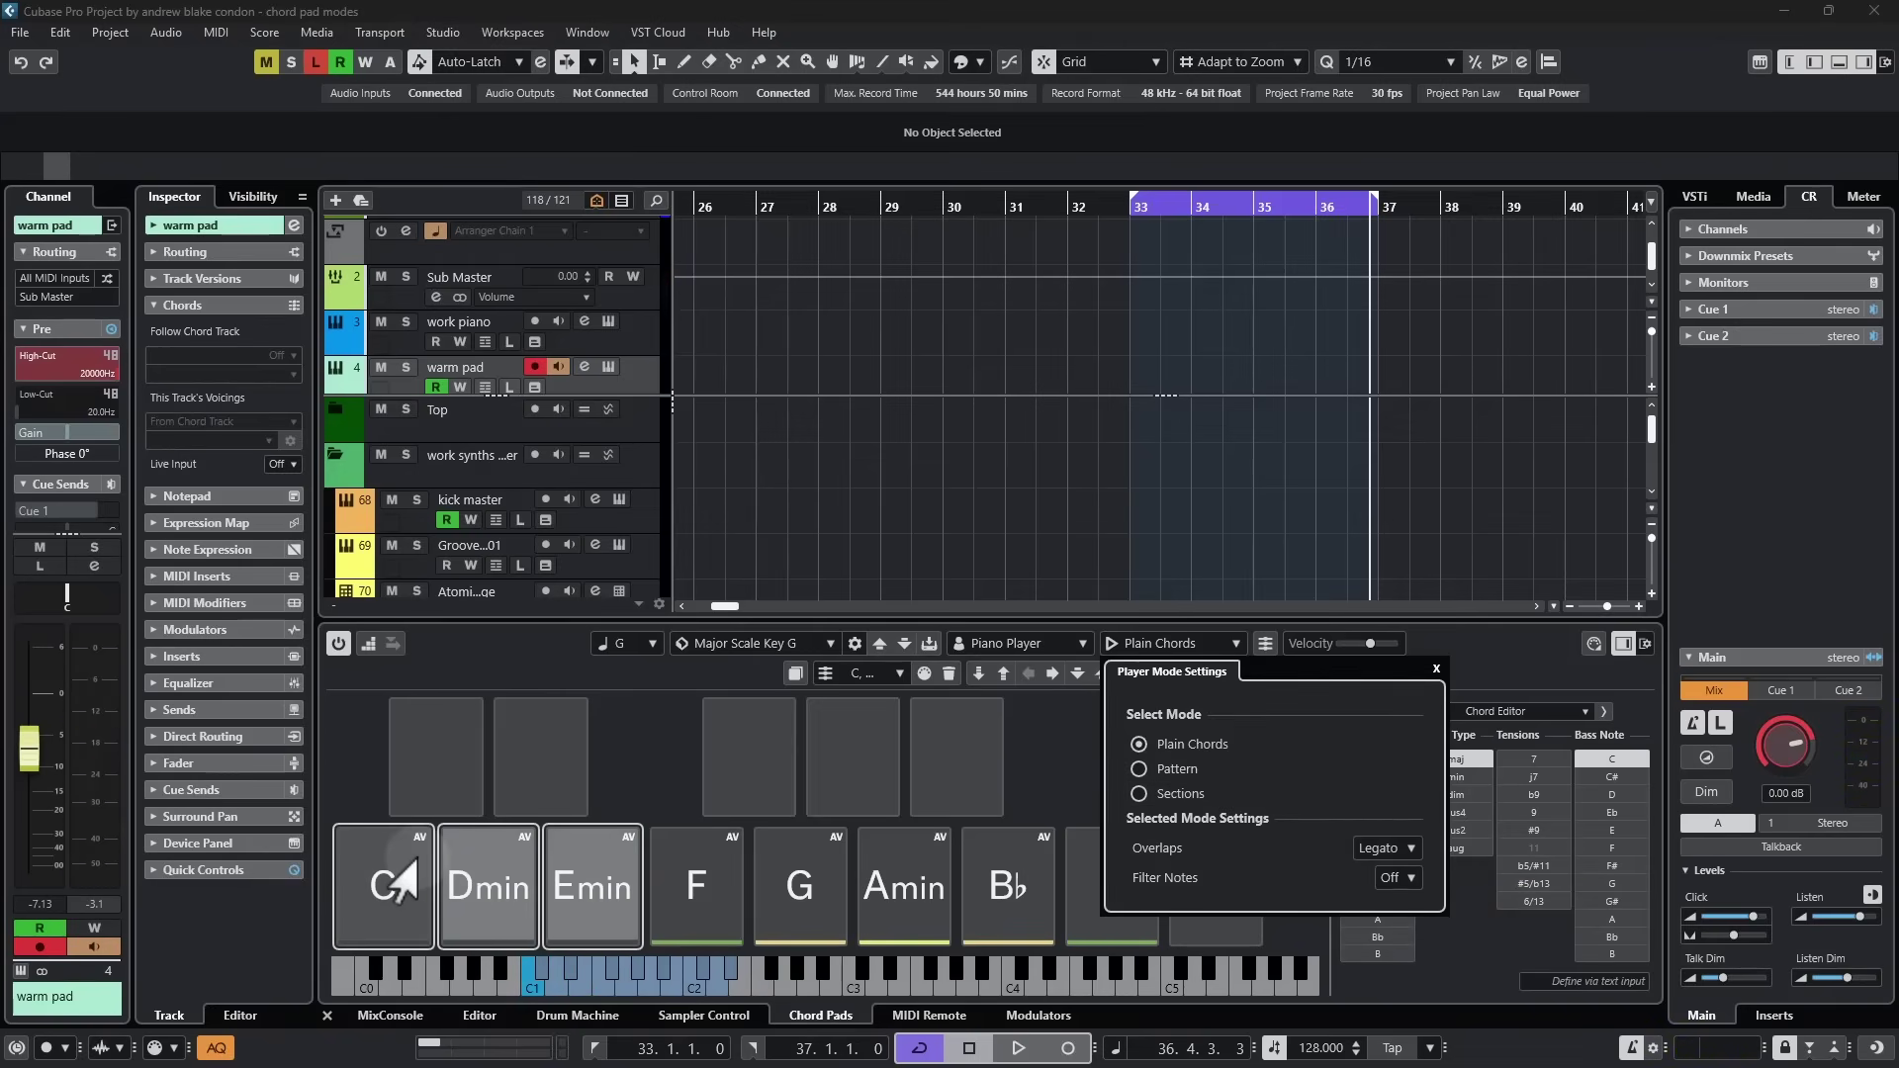
left_click(490, 895)
left_click(568, 905)
left_click(394, 909)
left_click(473, 915)
left_click(401, 890)
left_click(498, 898)
left_click(569, 895)
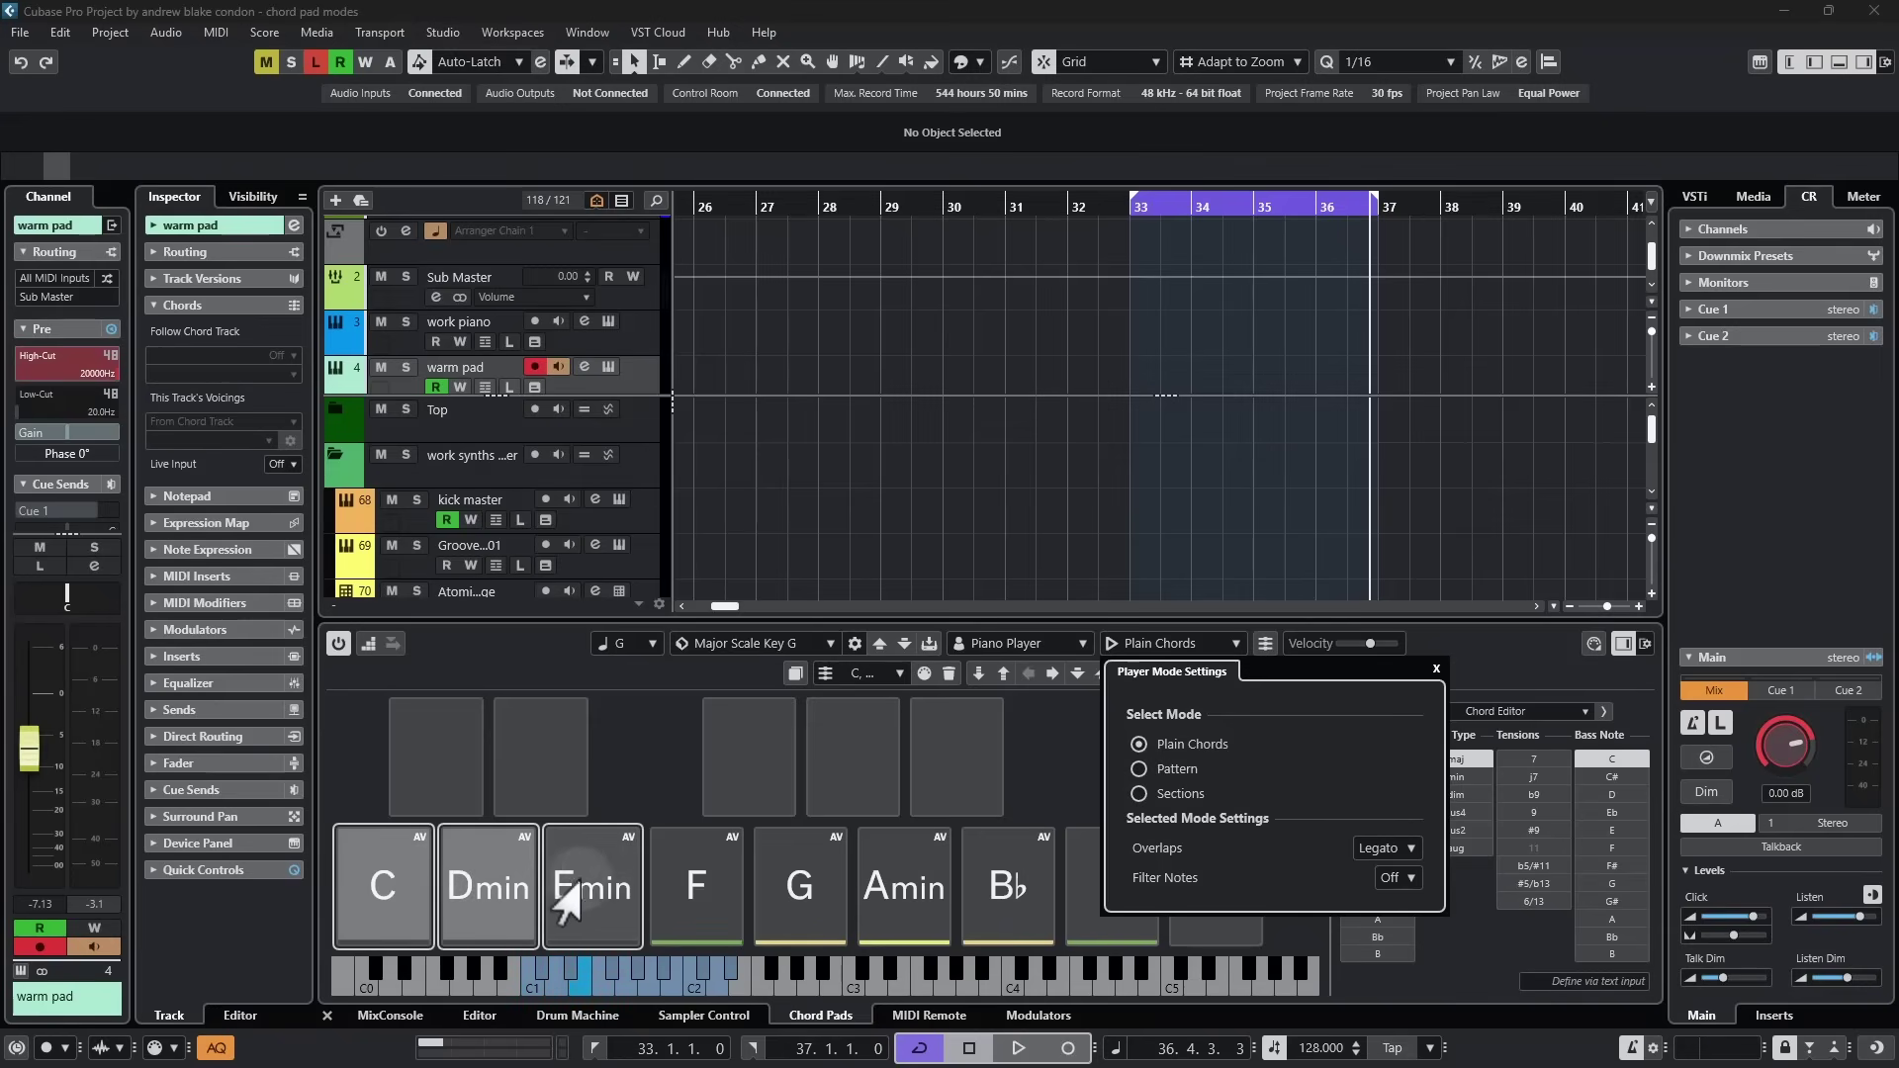
left_click(358, 786)
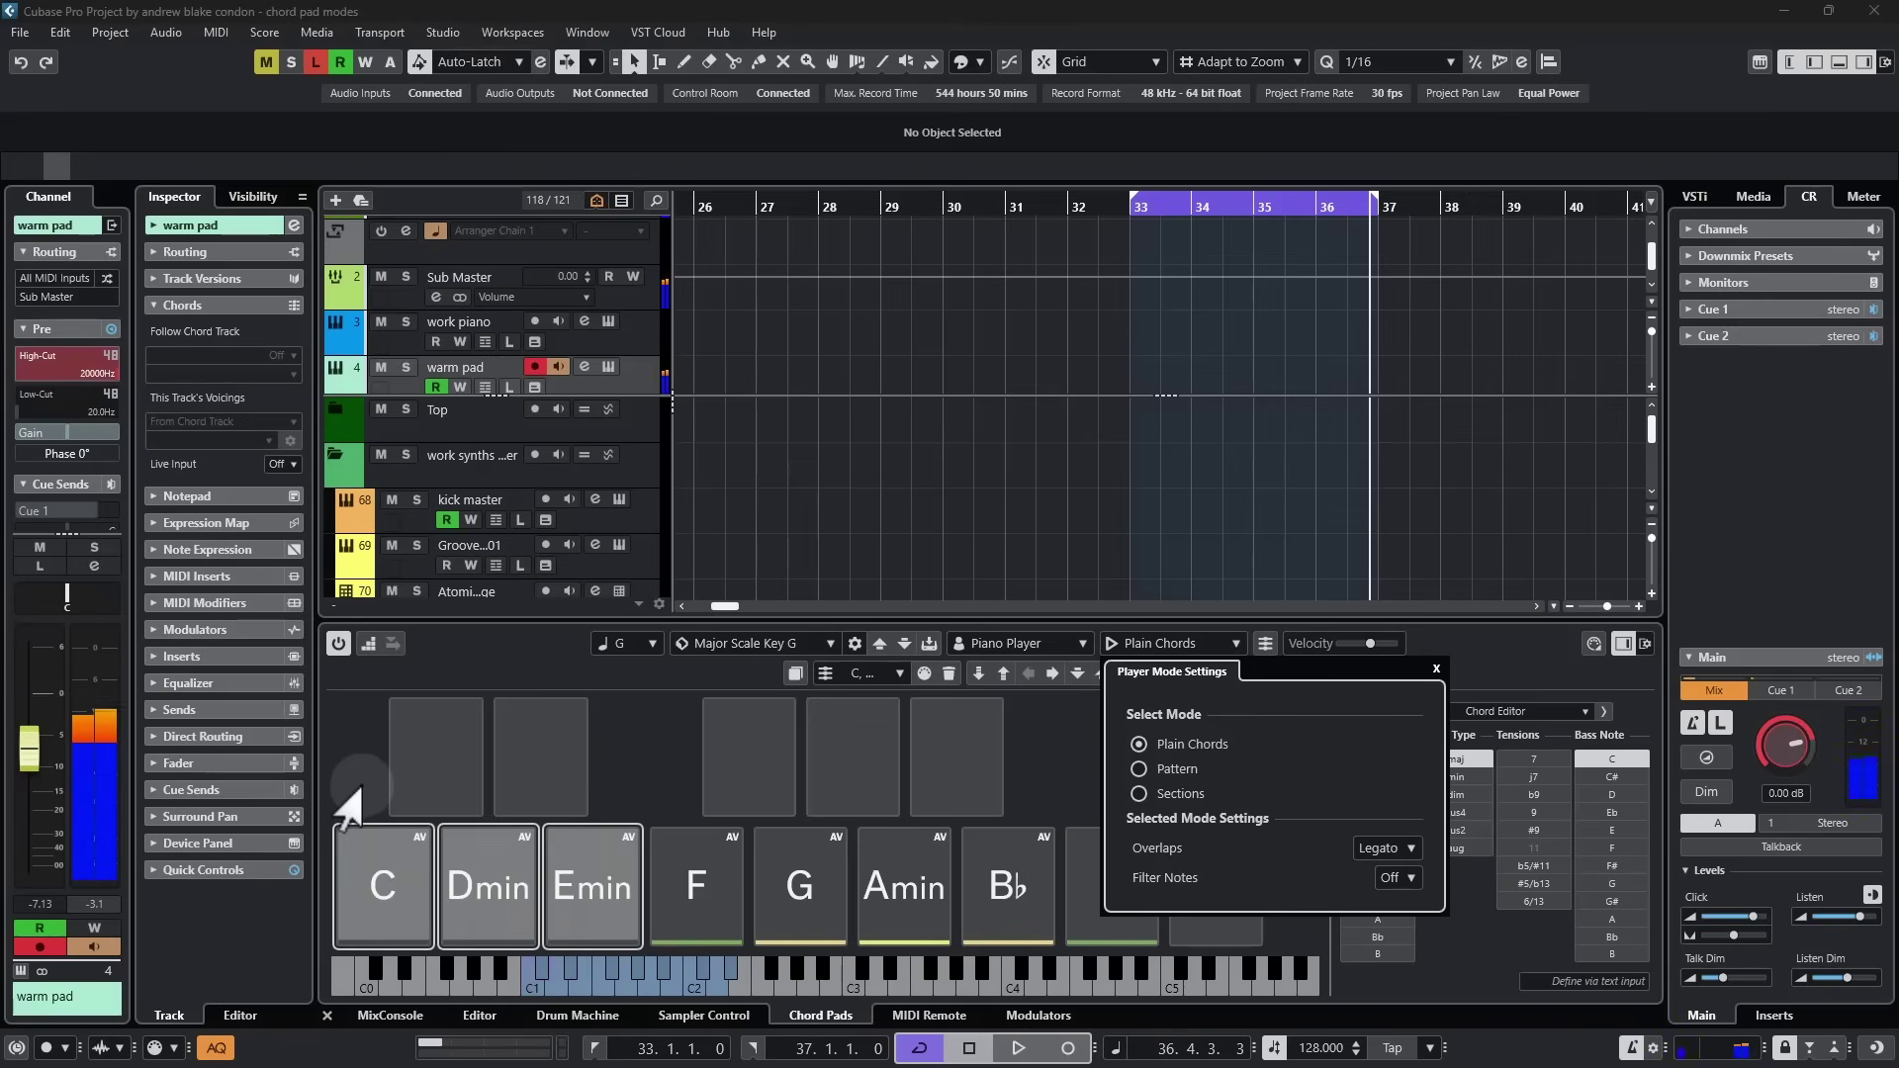
Set Overlaps to Stop First and play the C, Dmin and Emin pads against each other to audition it.
left_click(1365, 850)
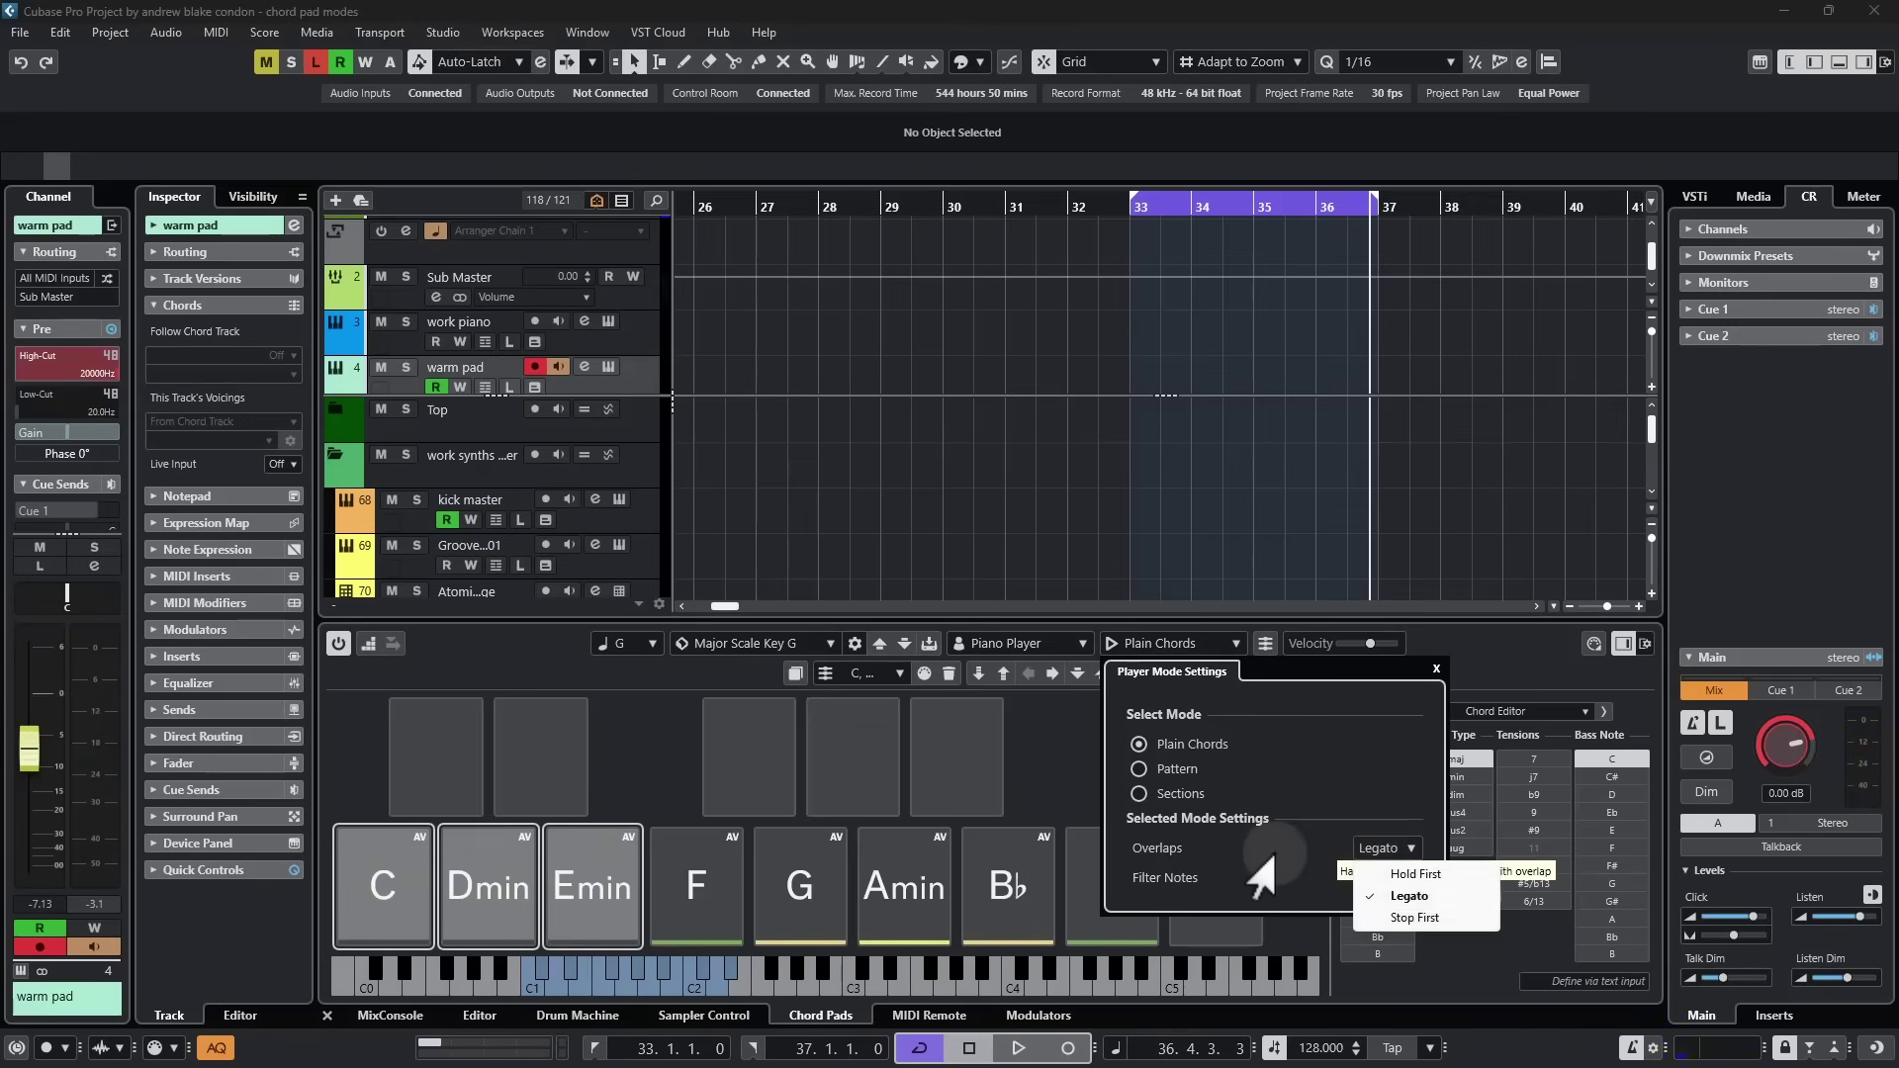
left_click(1412, 919)
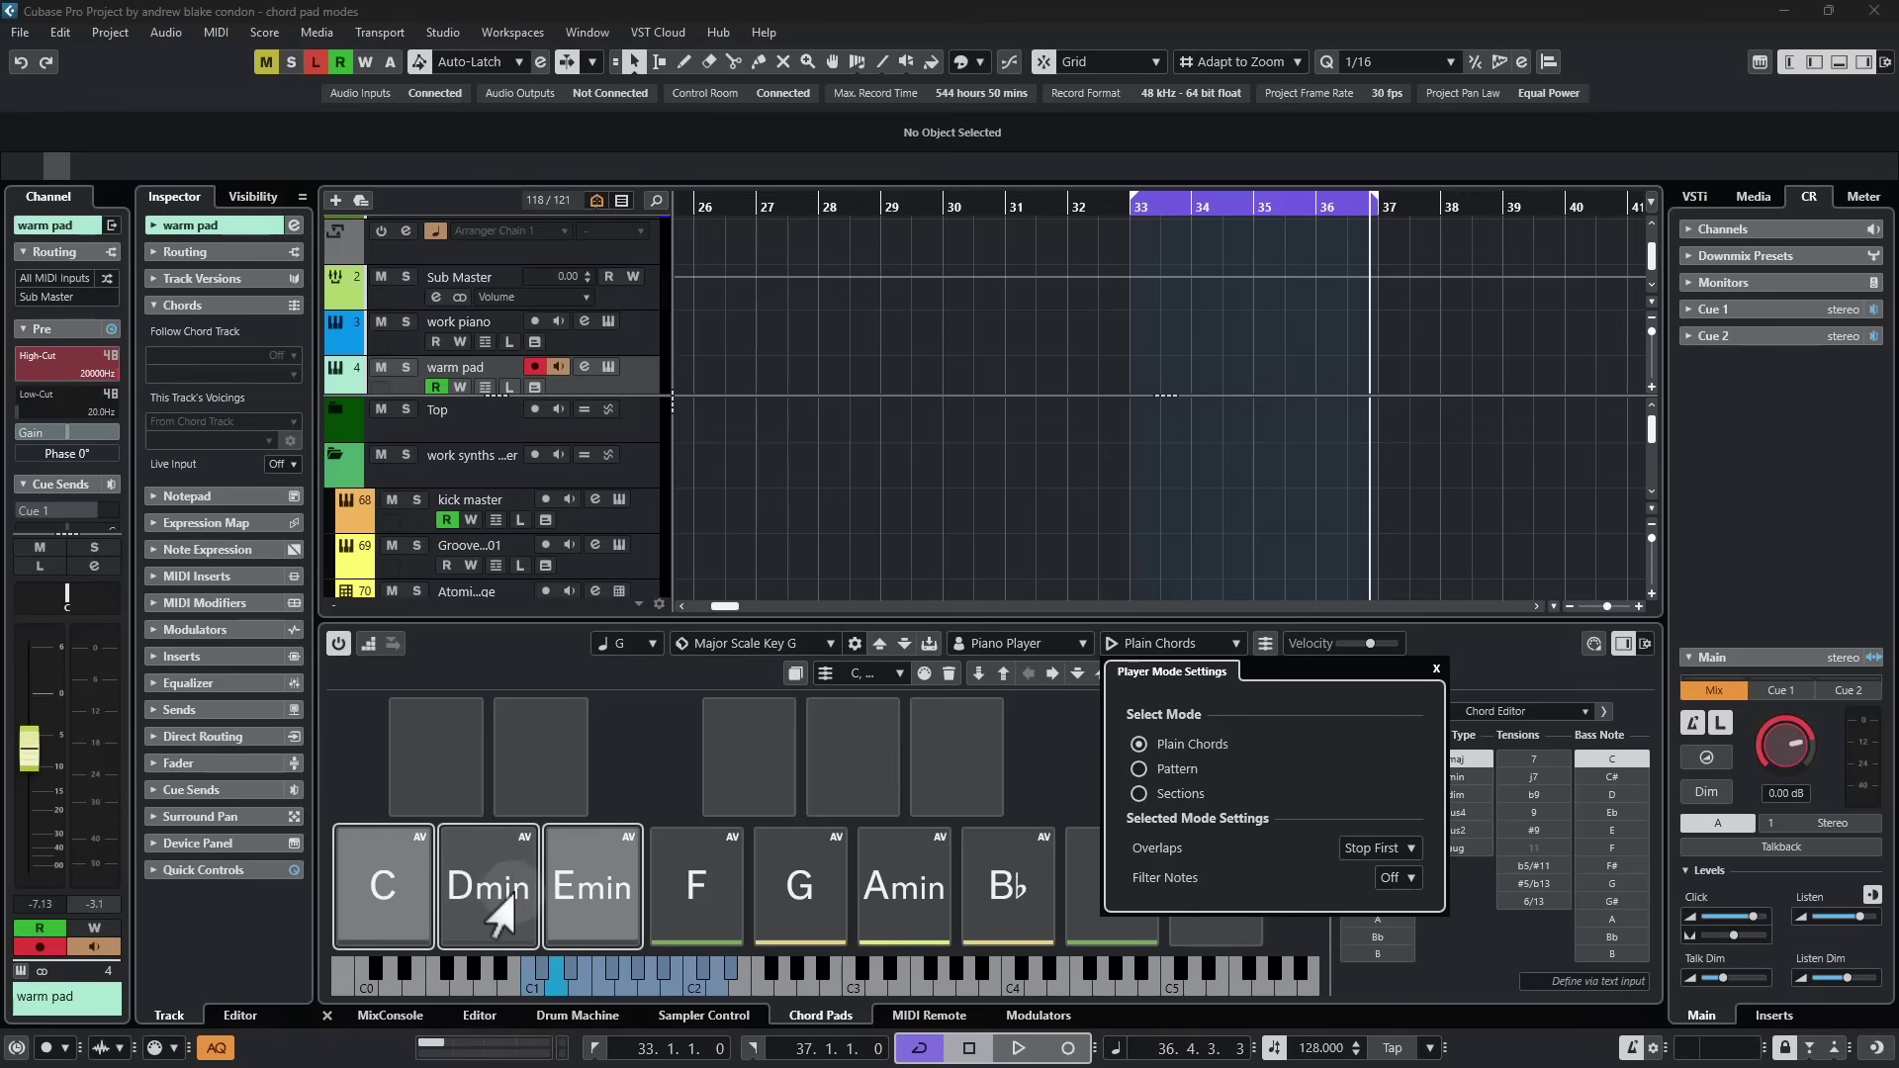
left_click(420, 901)
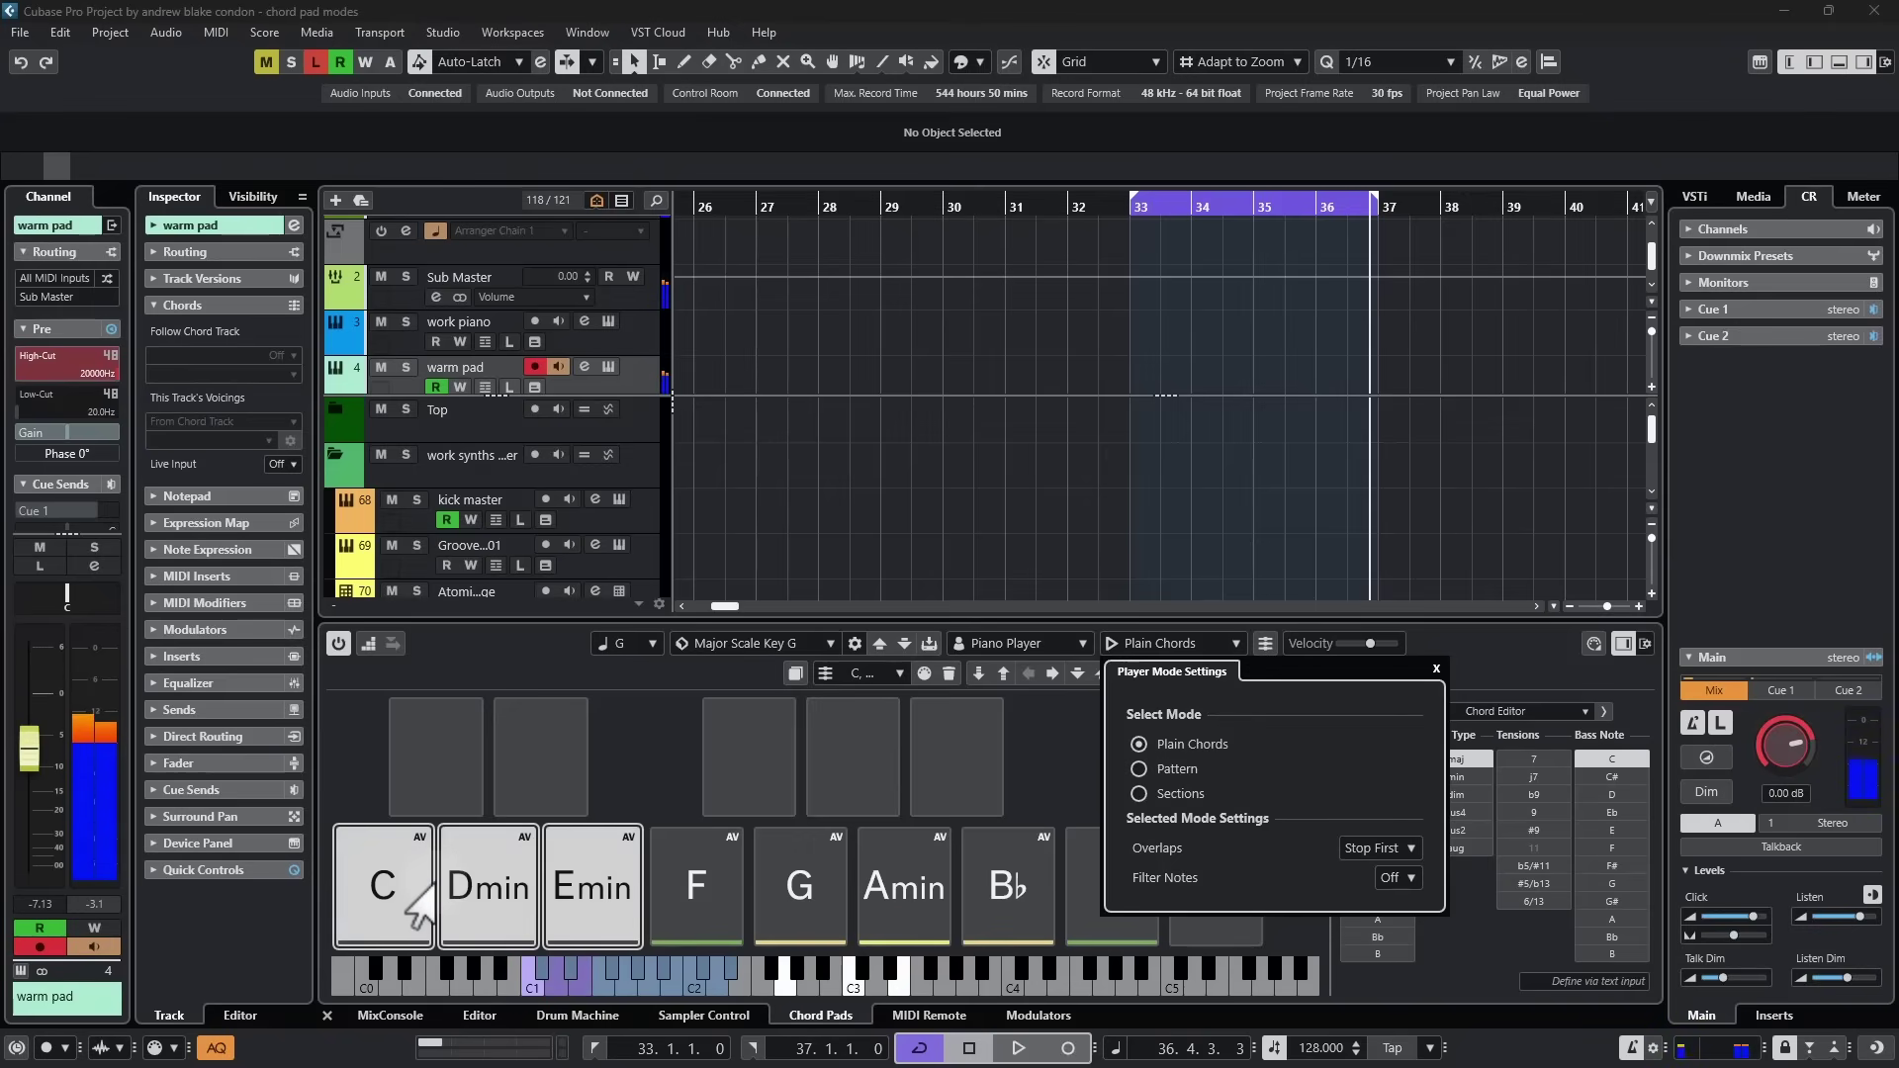
left_click(594, 929)
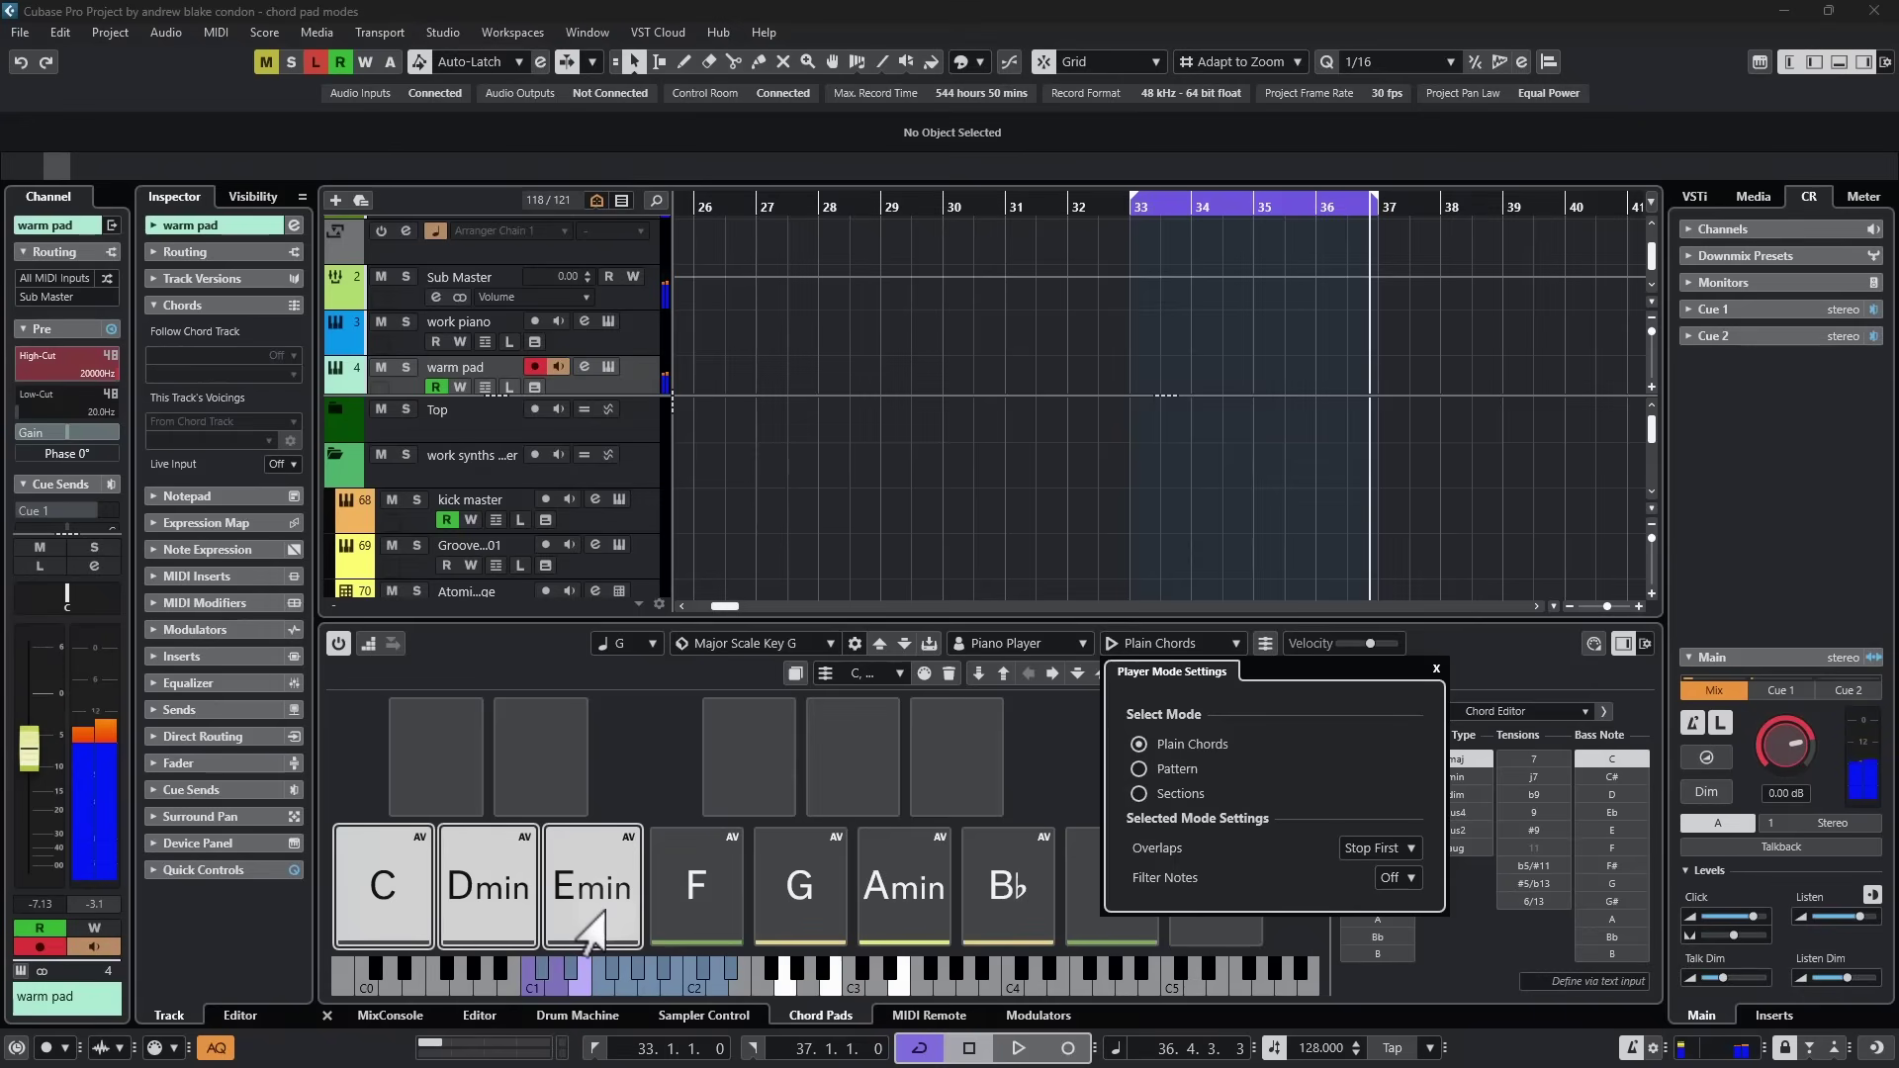
left_click(450, 880)
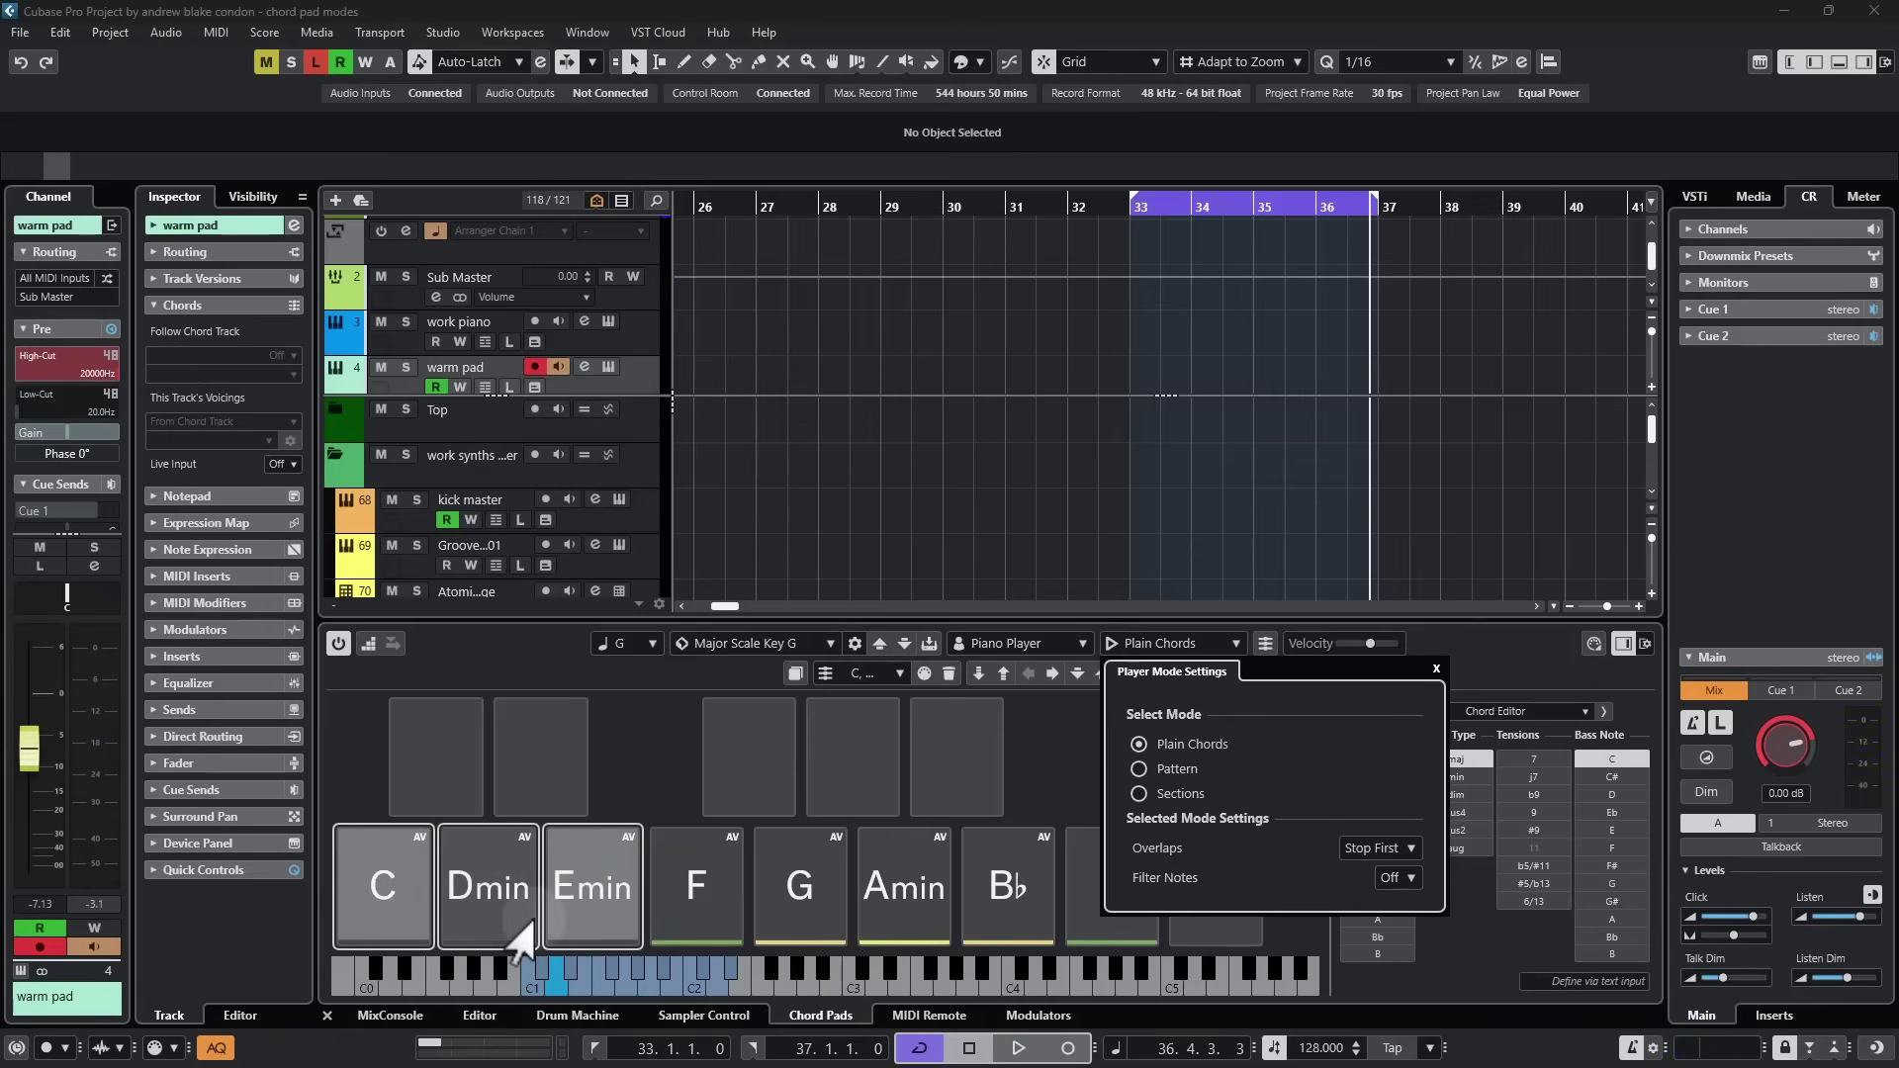
left_click(376, 885)
left_click(588, 883)
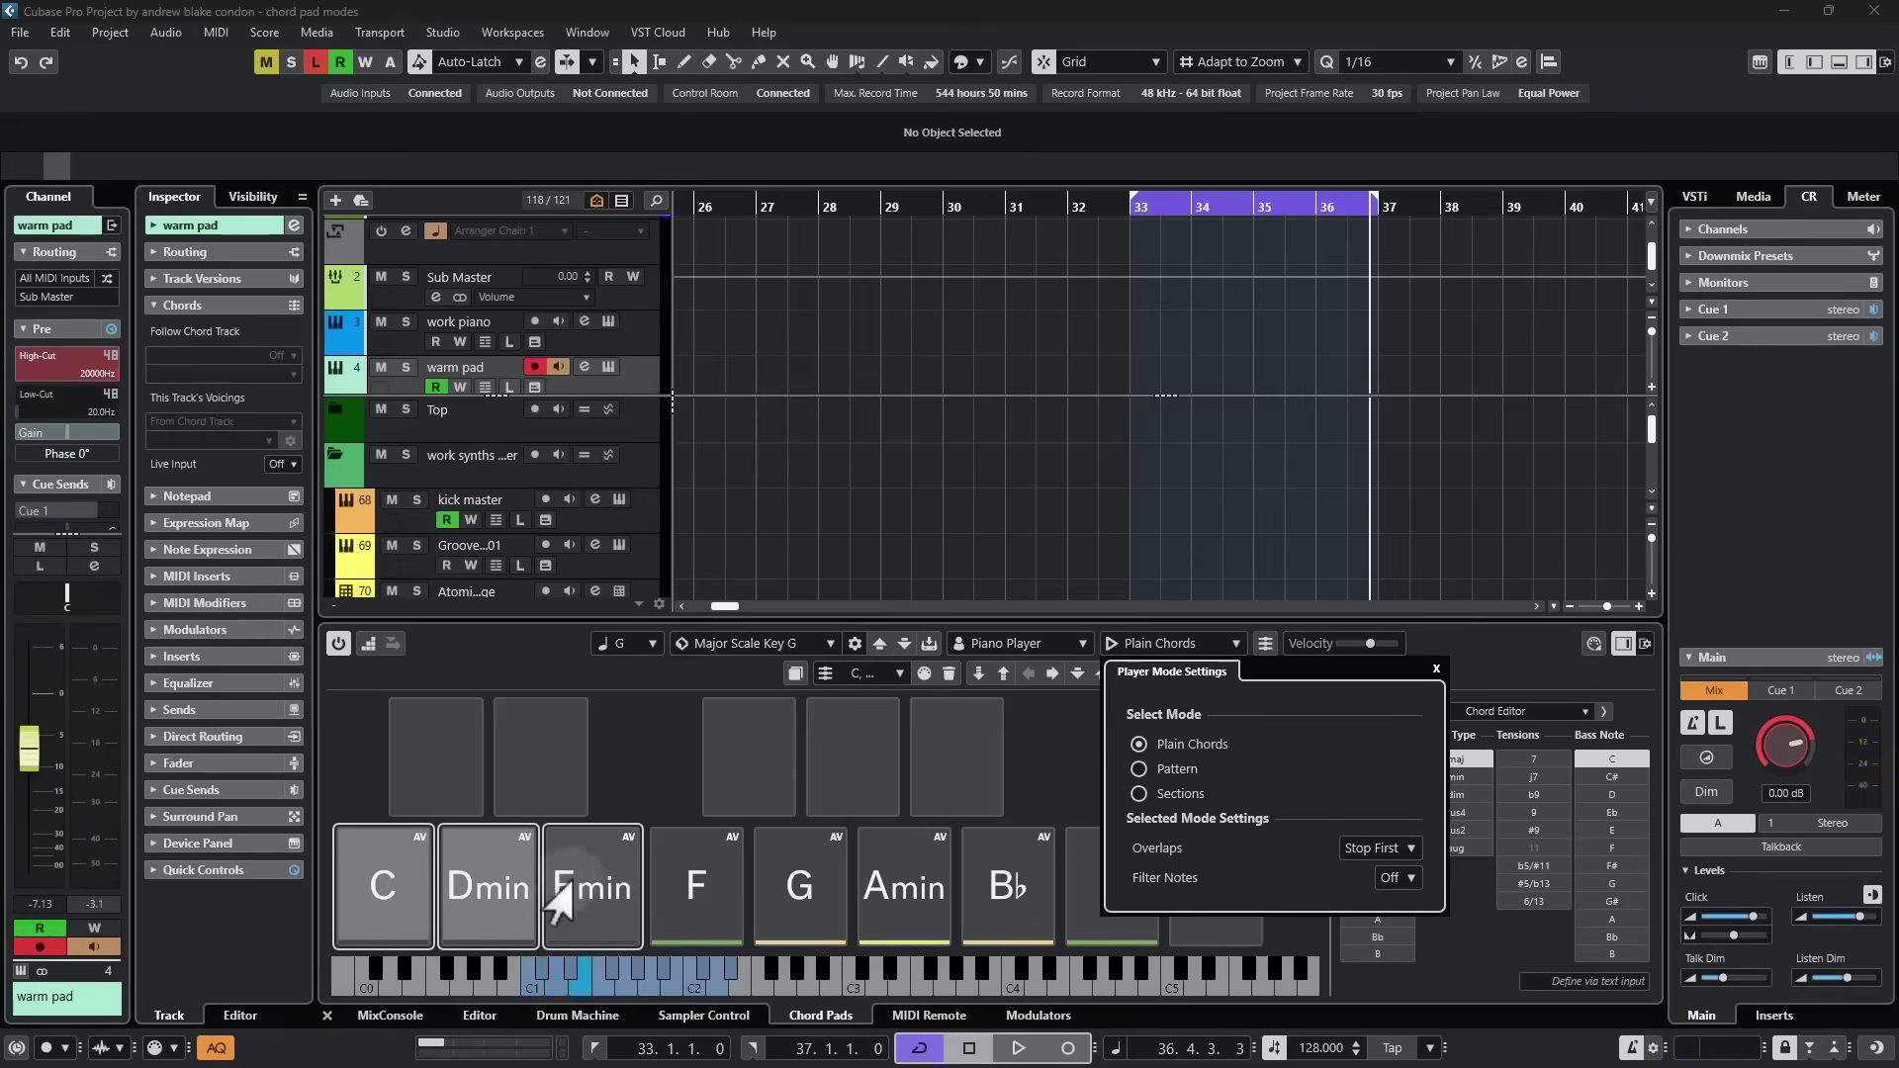
left_click(522, 895)
left_click(476, 918)
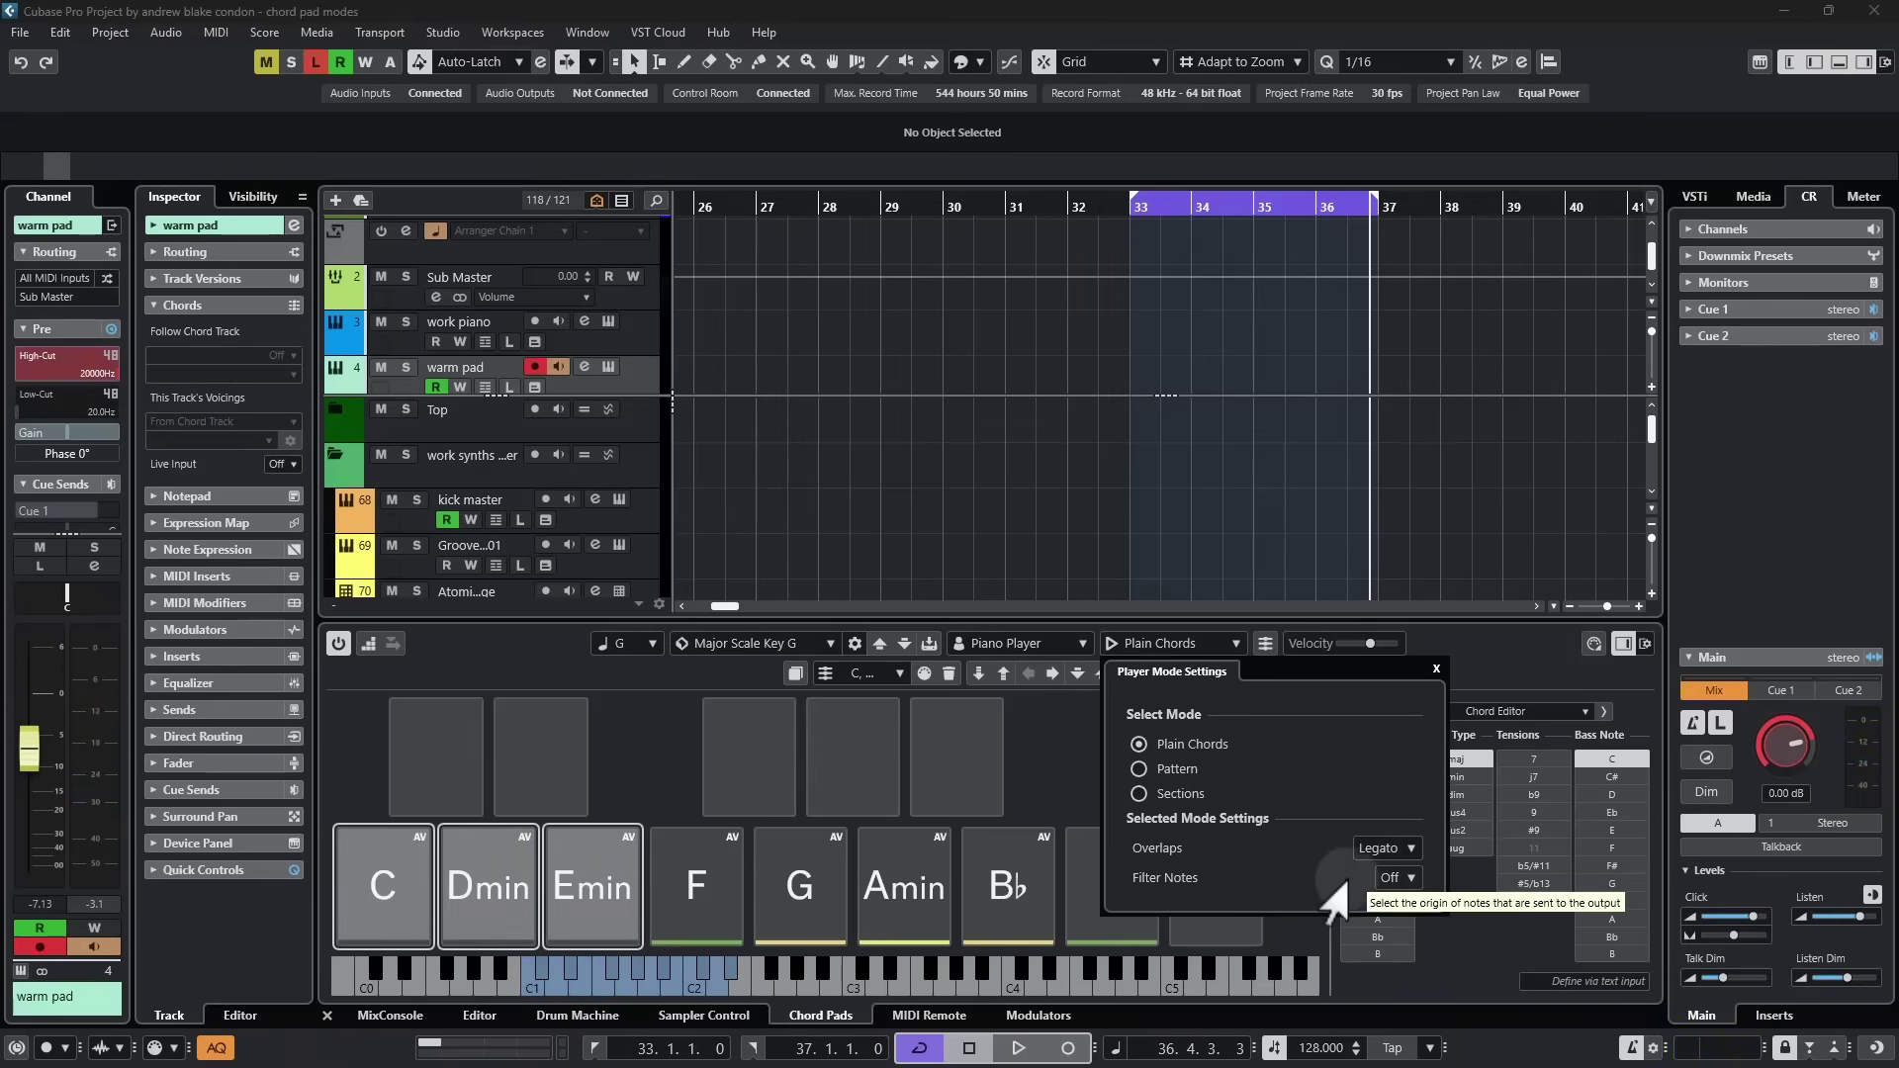
Review the available Filter Notes options without changing the setting.
left_click(1384, 880)
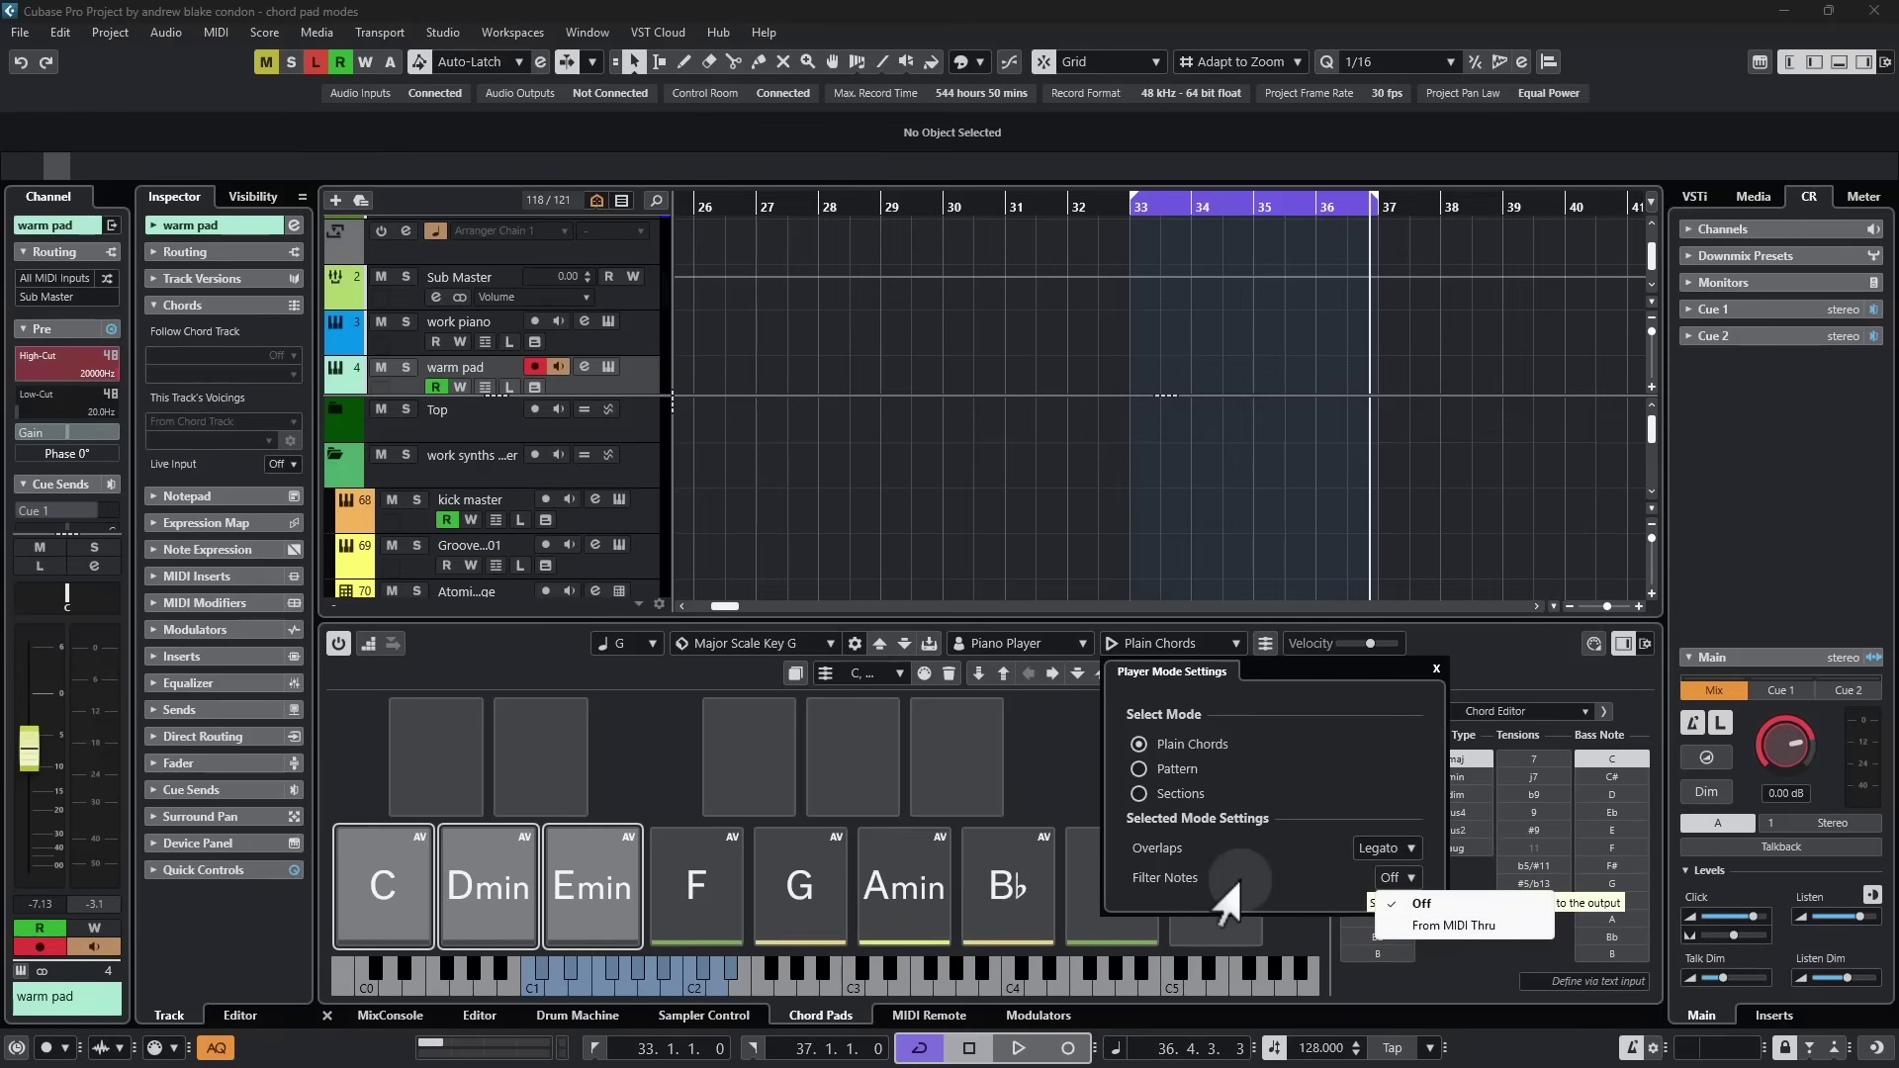
left_click(1254, 862)
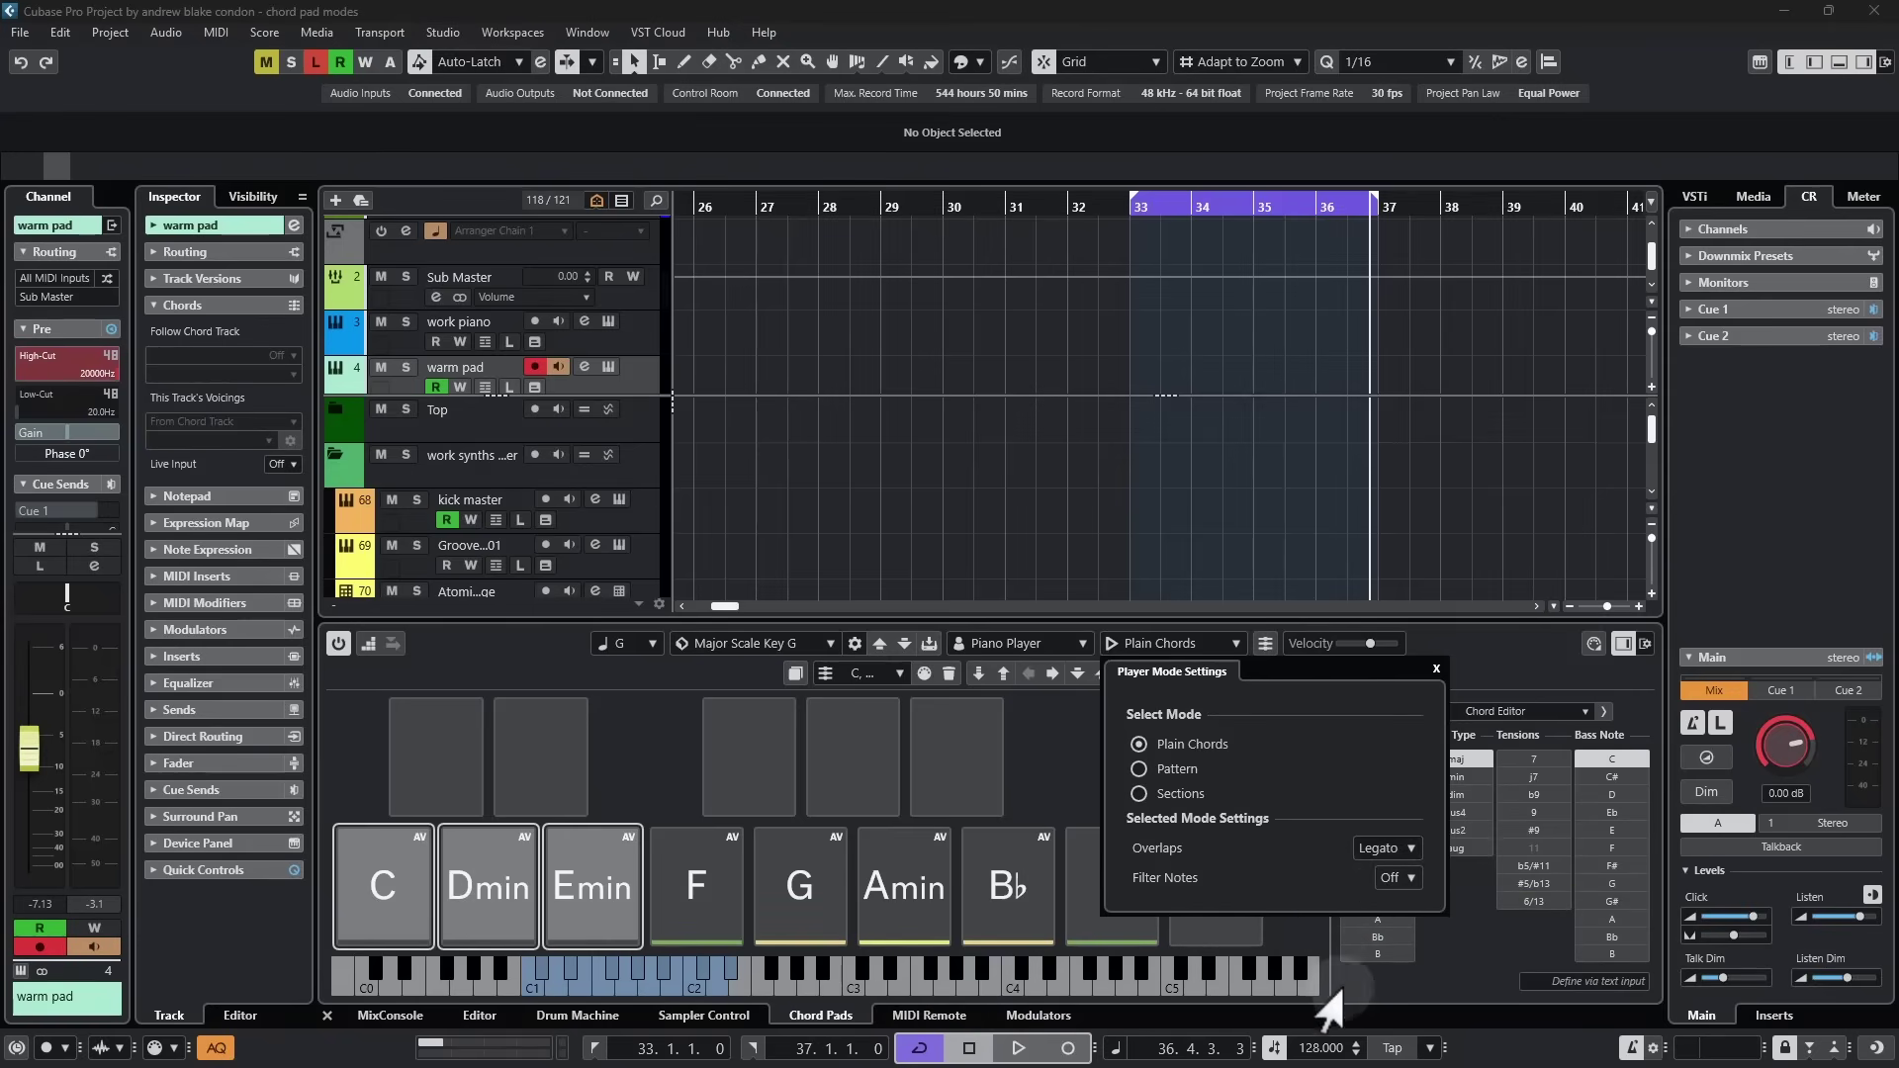
Switch the player mode to Pattern and audition the C pad on the work piano track.
left_click(1139, 769)
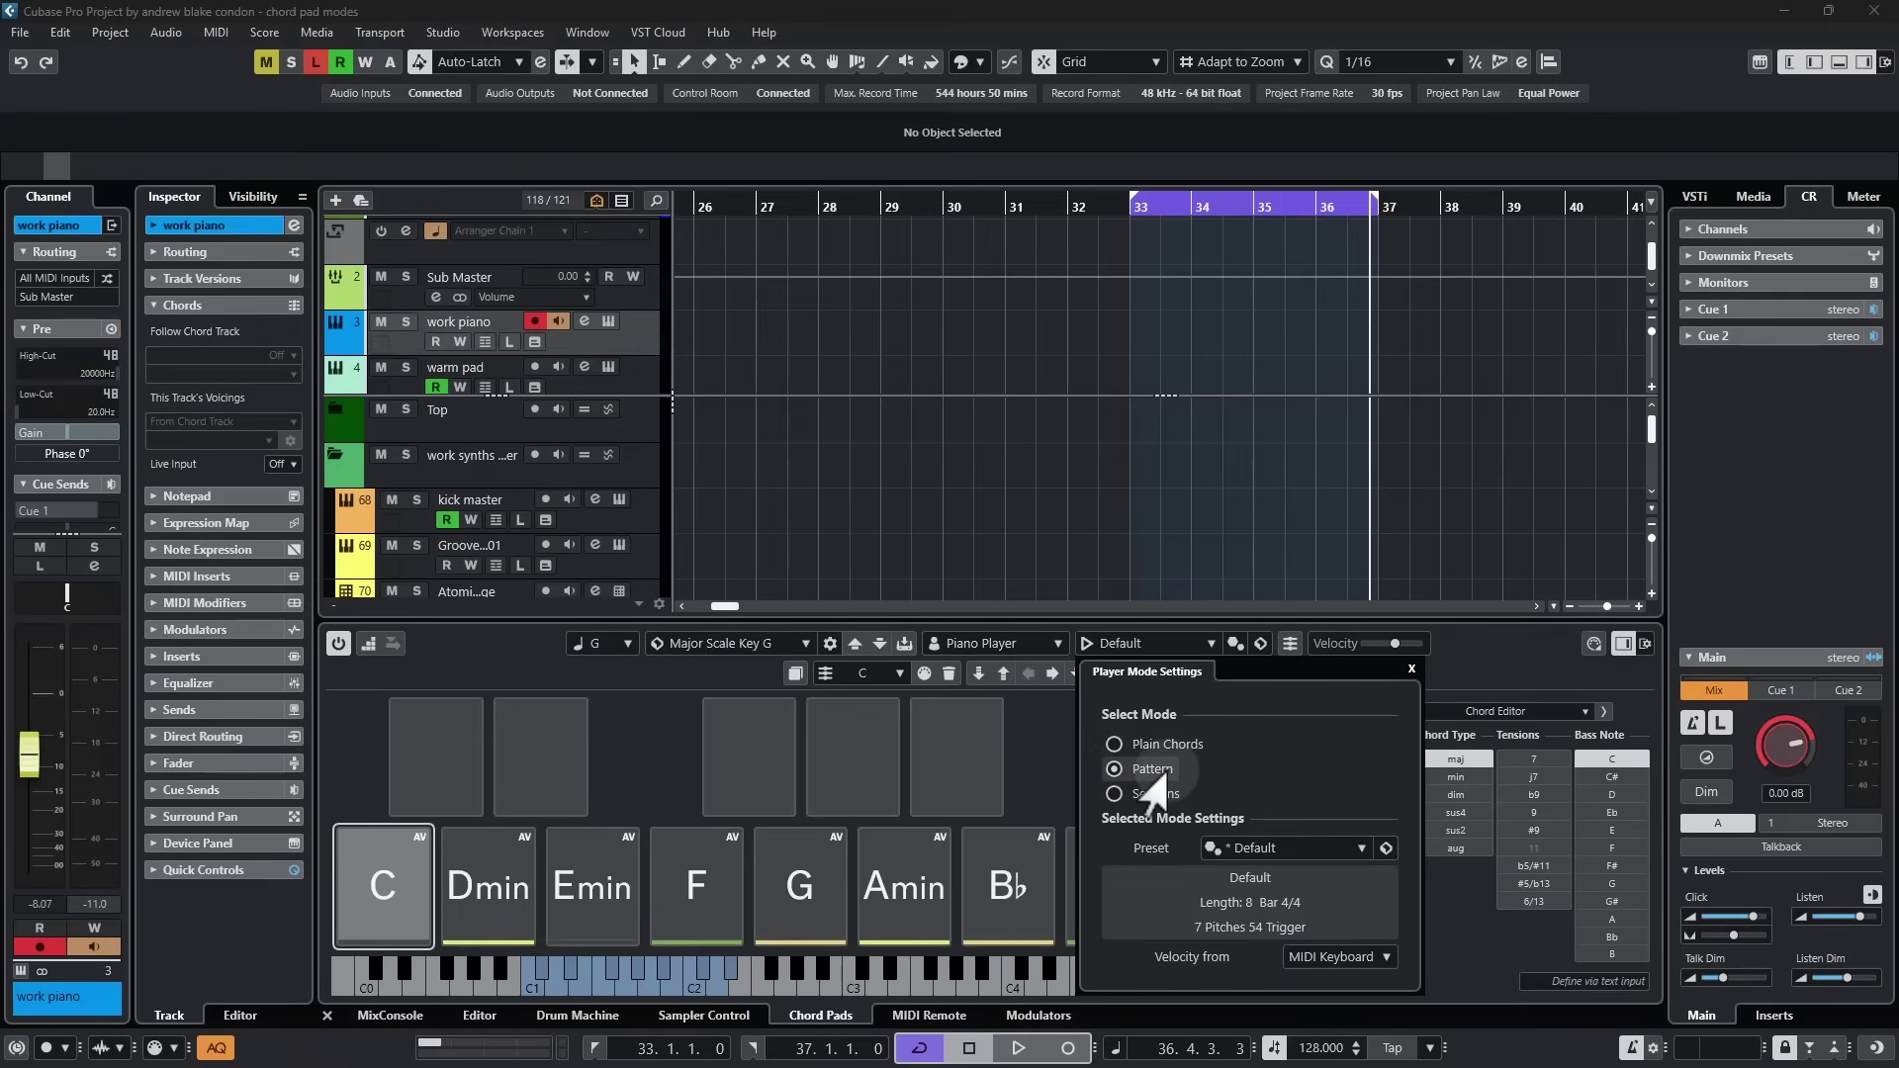
left_click(394, 907)
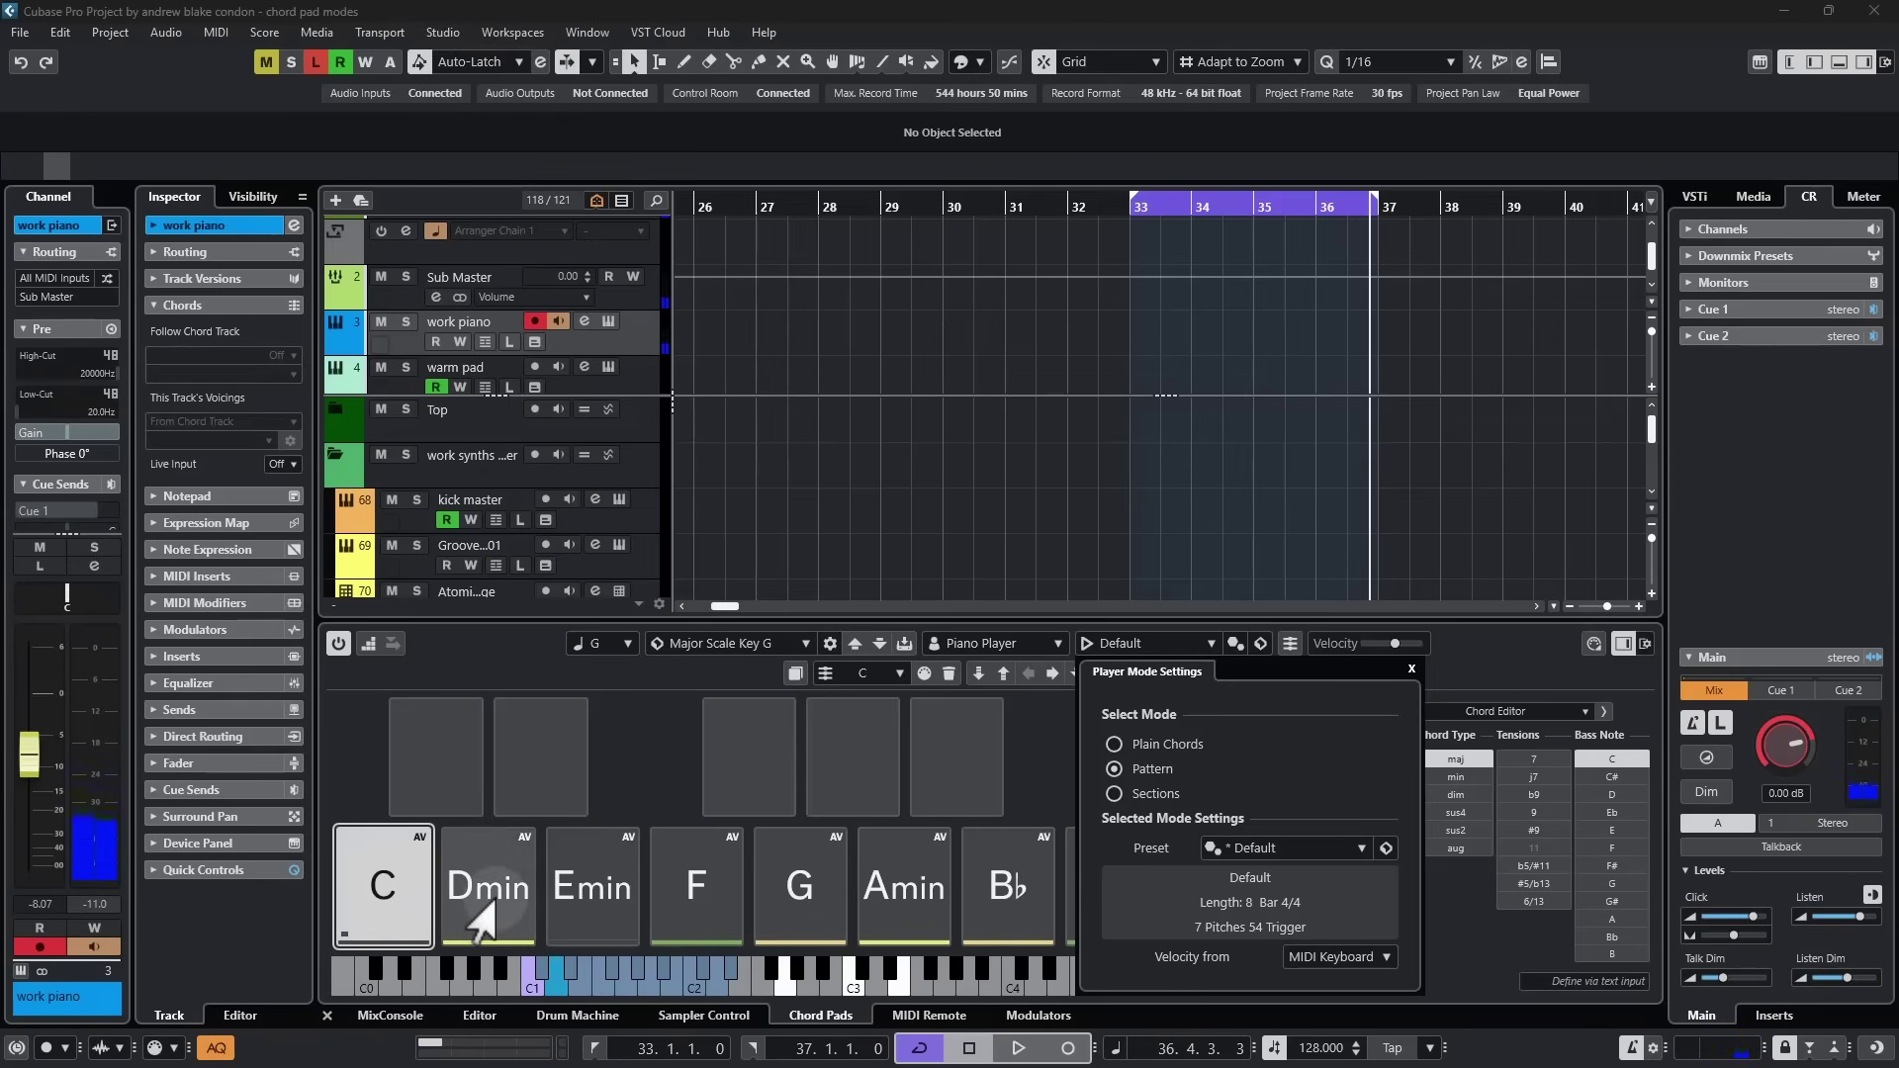
Browse the pattern's user and factory presets and the MIDI loops available for import, without loading any.
left_click(1244, 841)
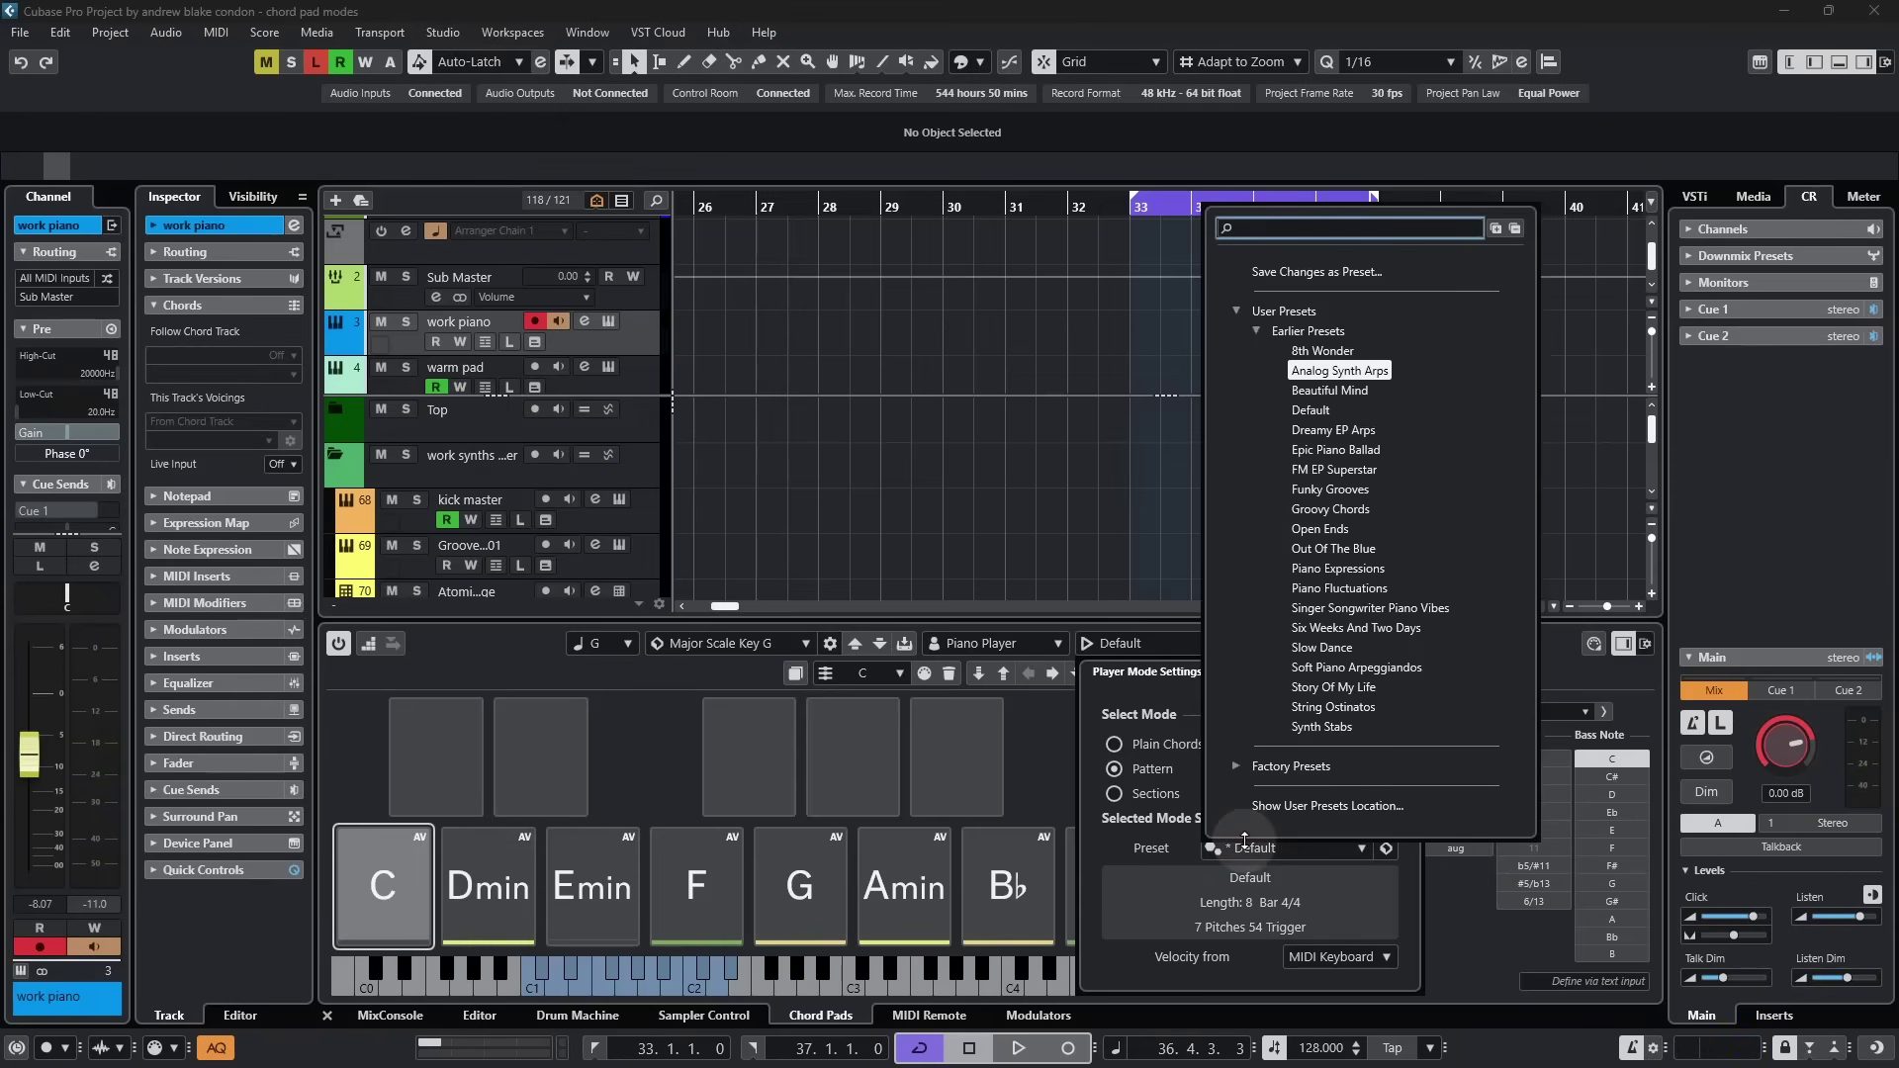
left_click(1384, 722)
left_click(1368, 763)
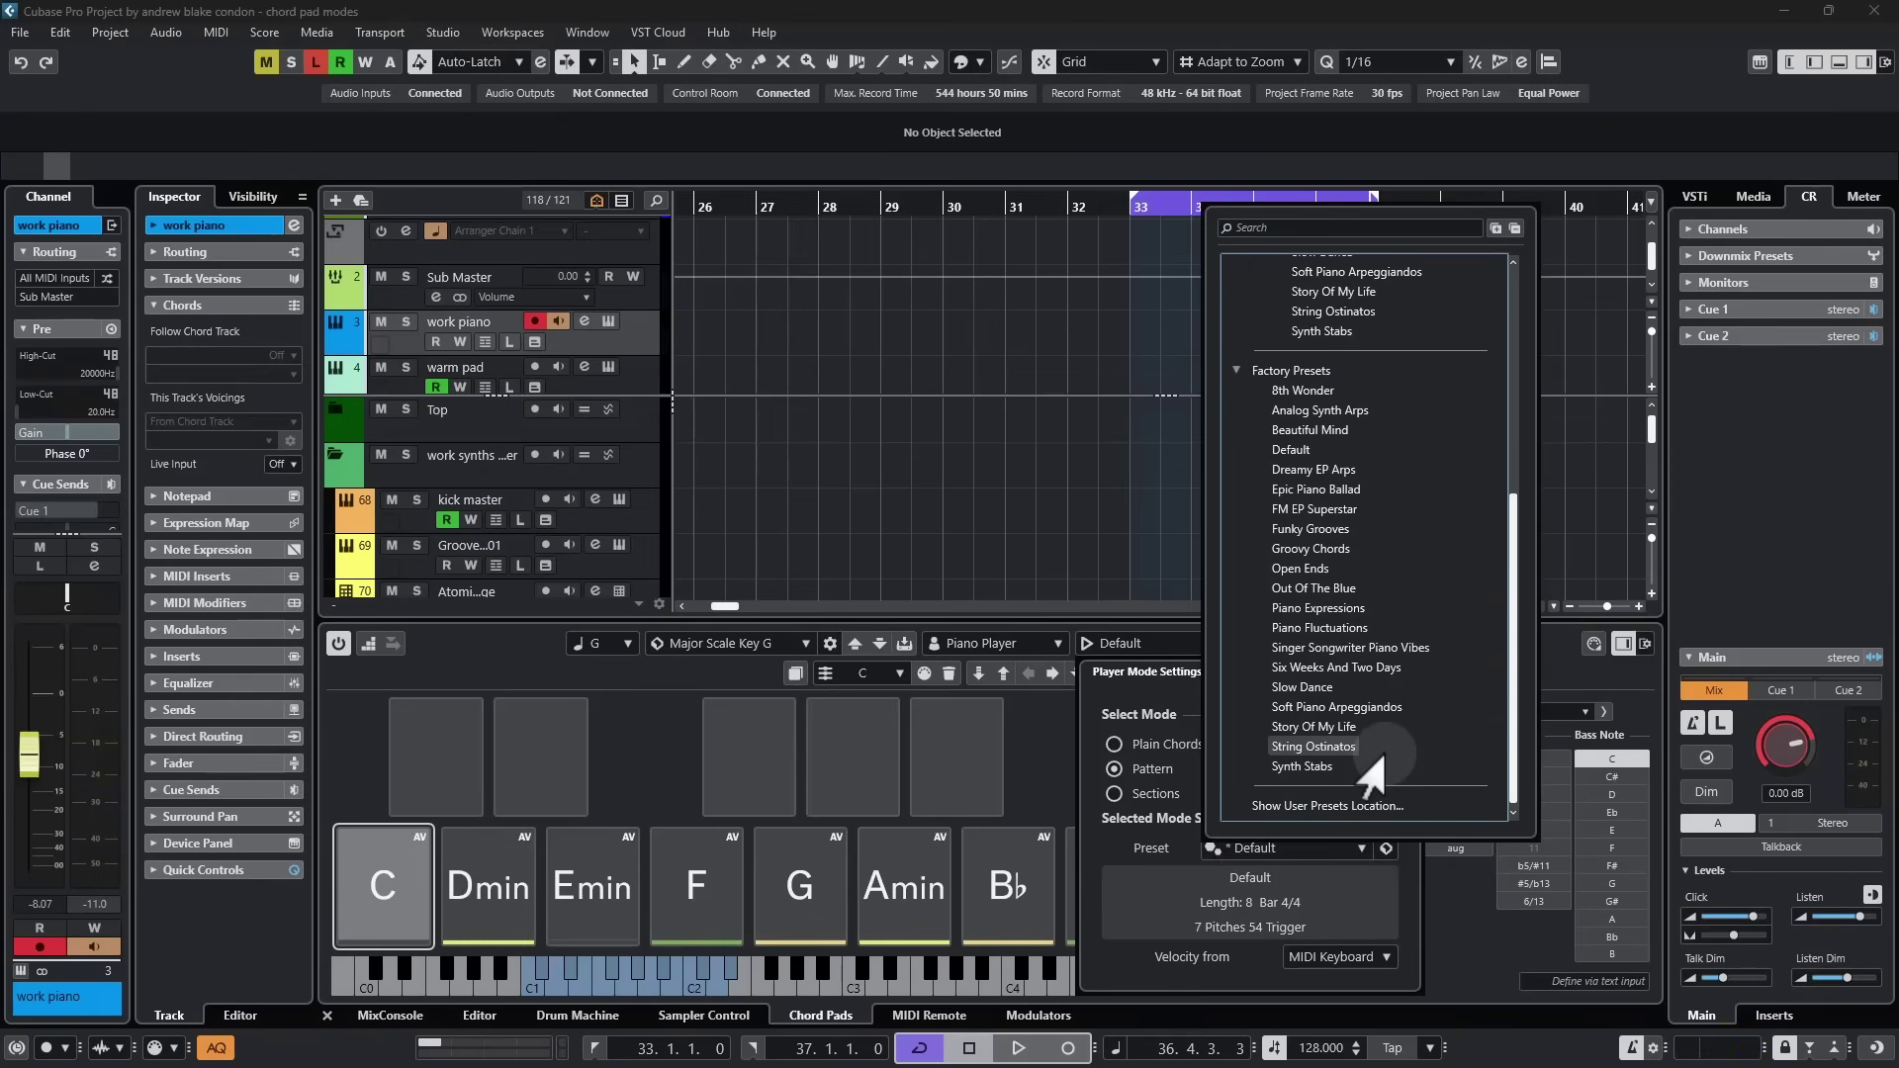
key("Escape")
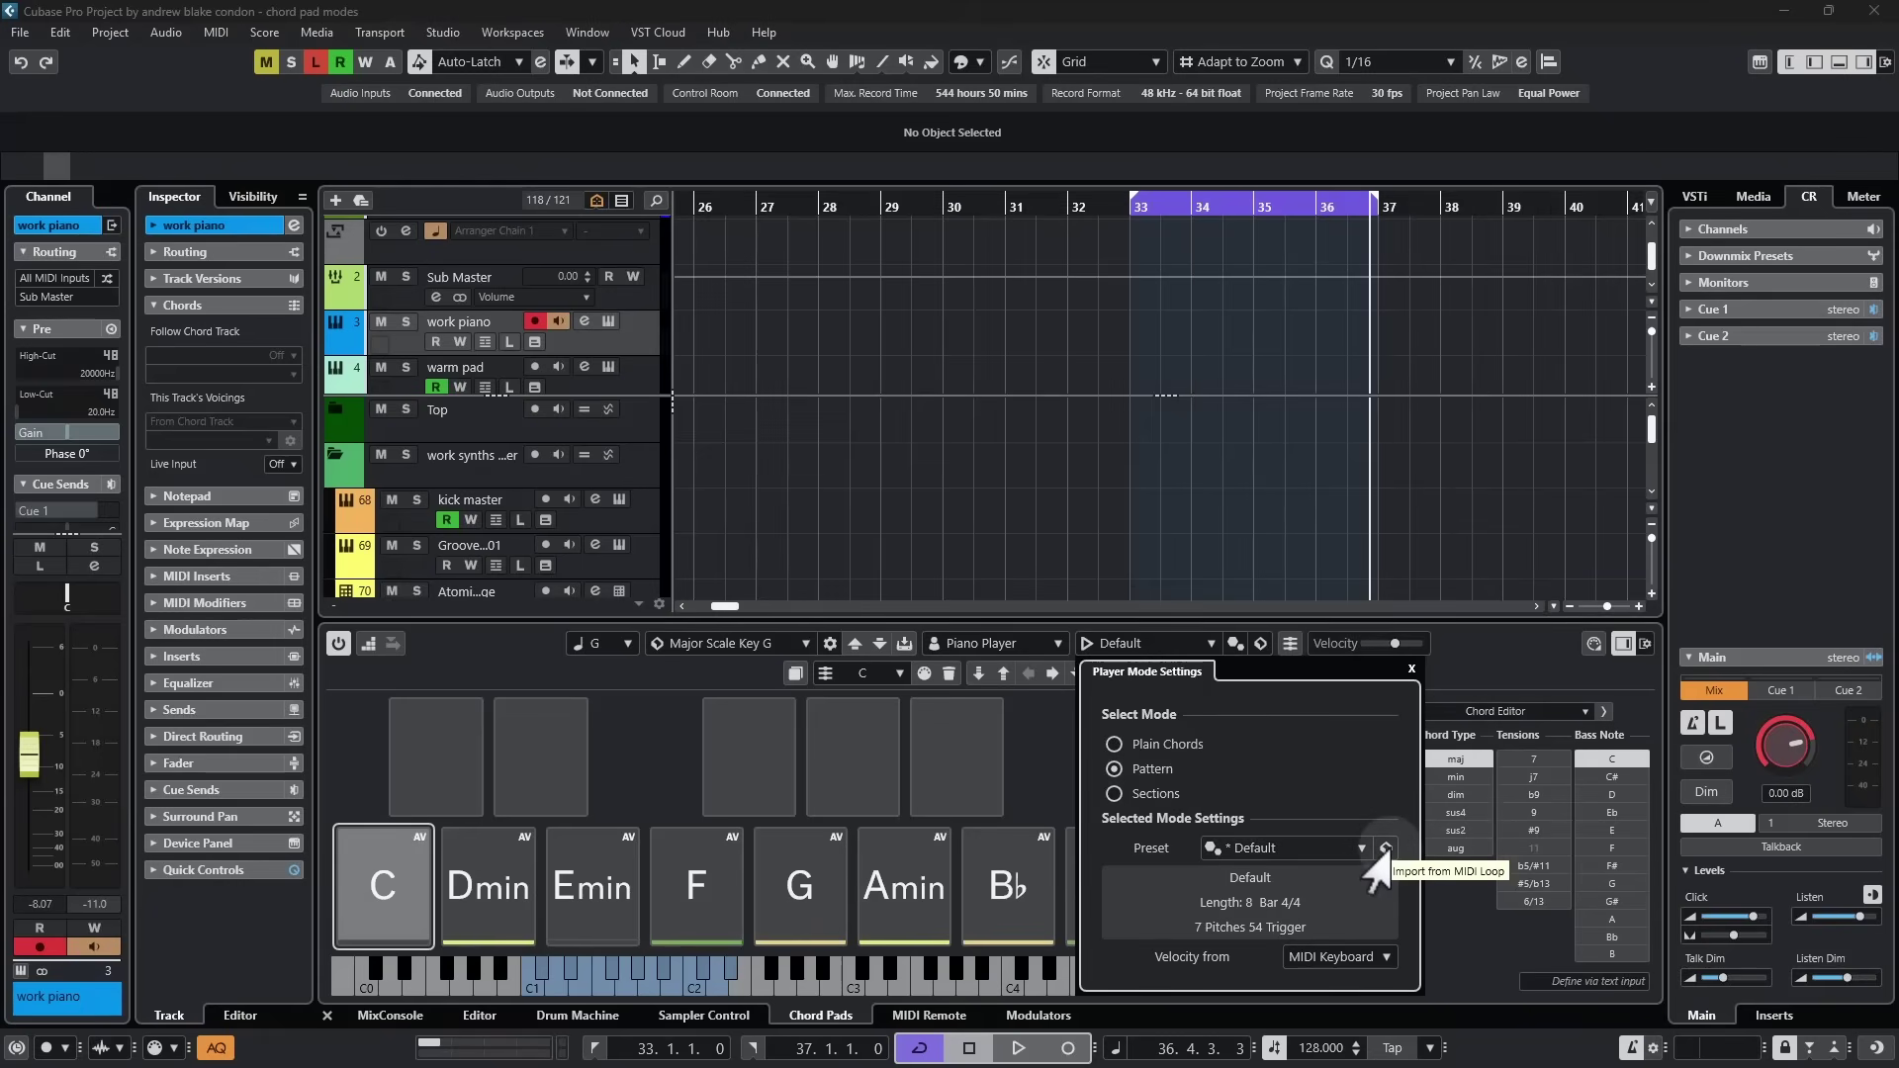
left_click(1384, 848)
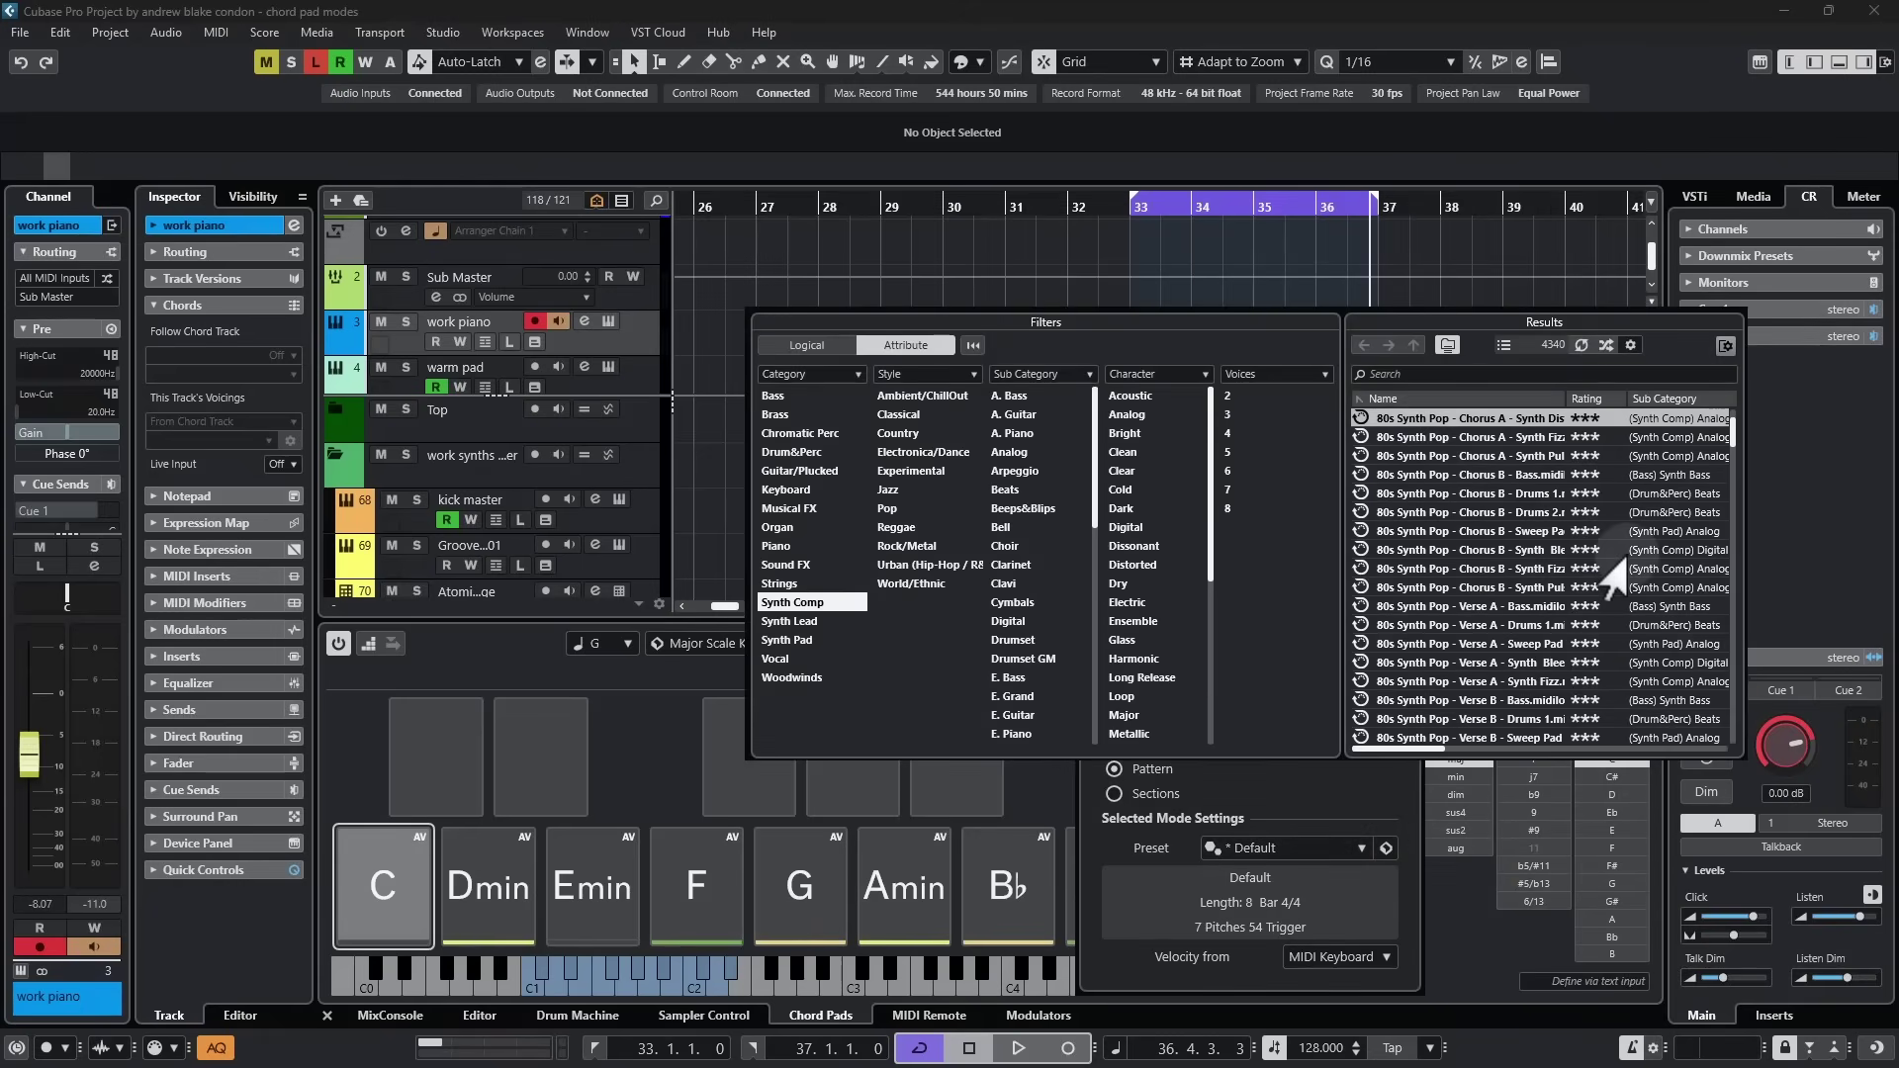
scroll(1513, 618, "down", 15)
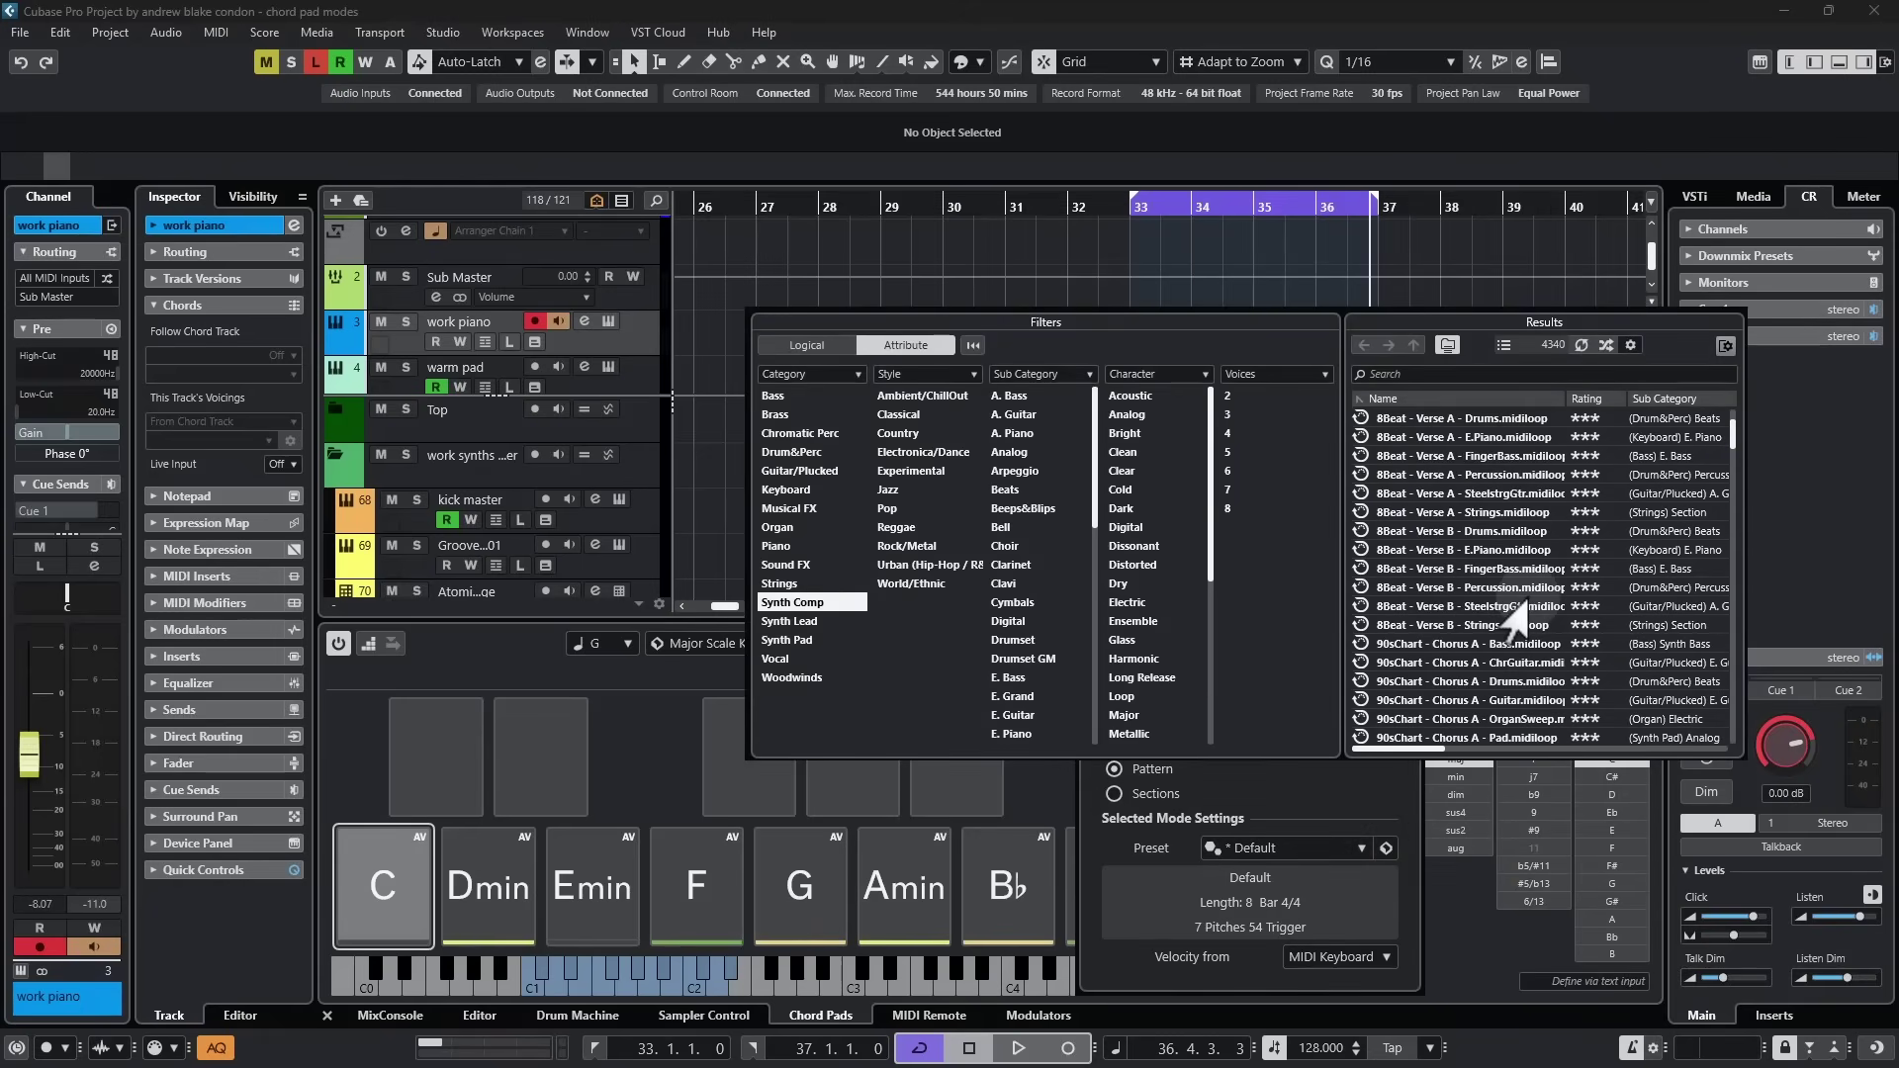
scroll(1526, 600, "down", 10)
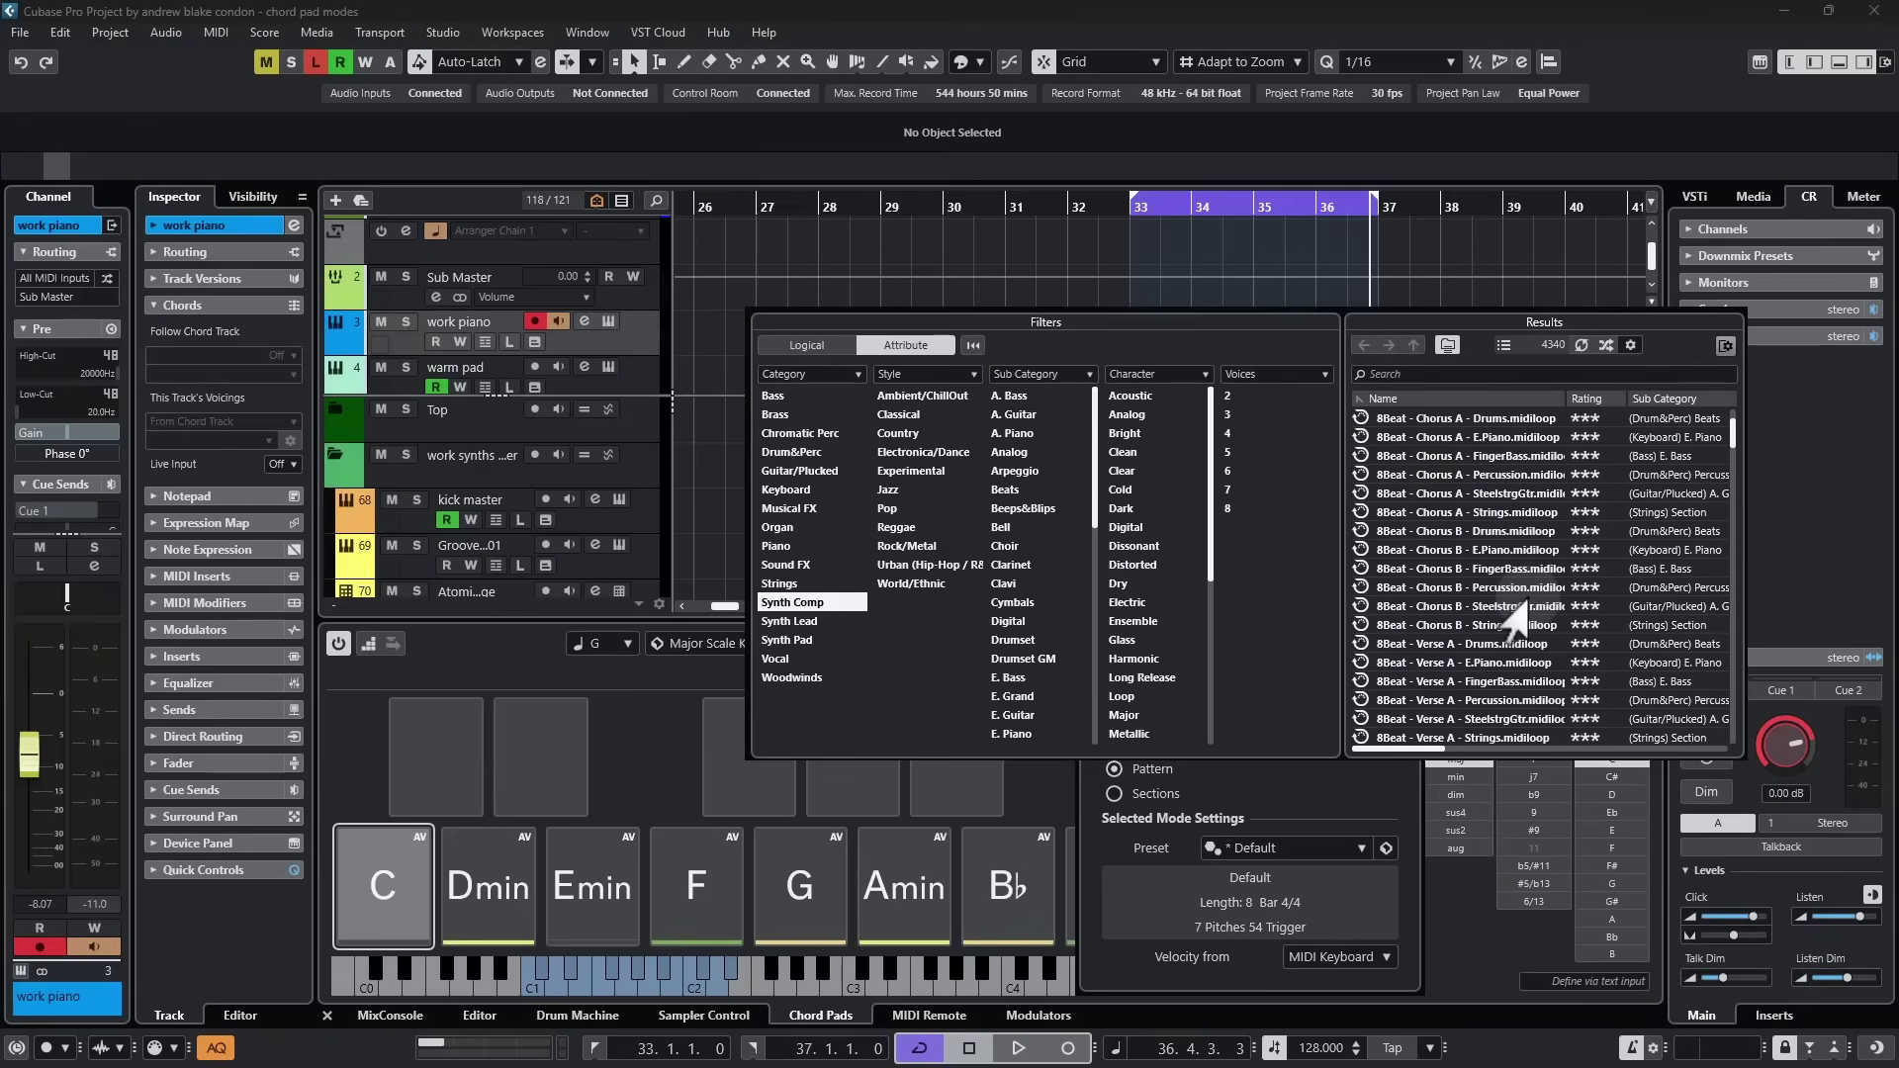
left_click(1359, 779)
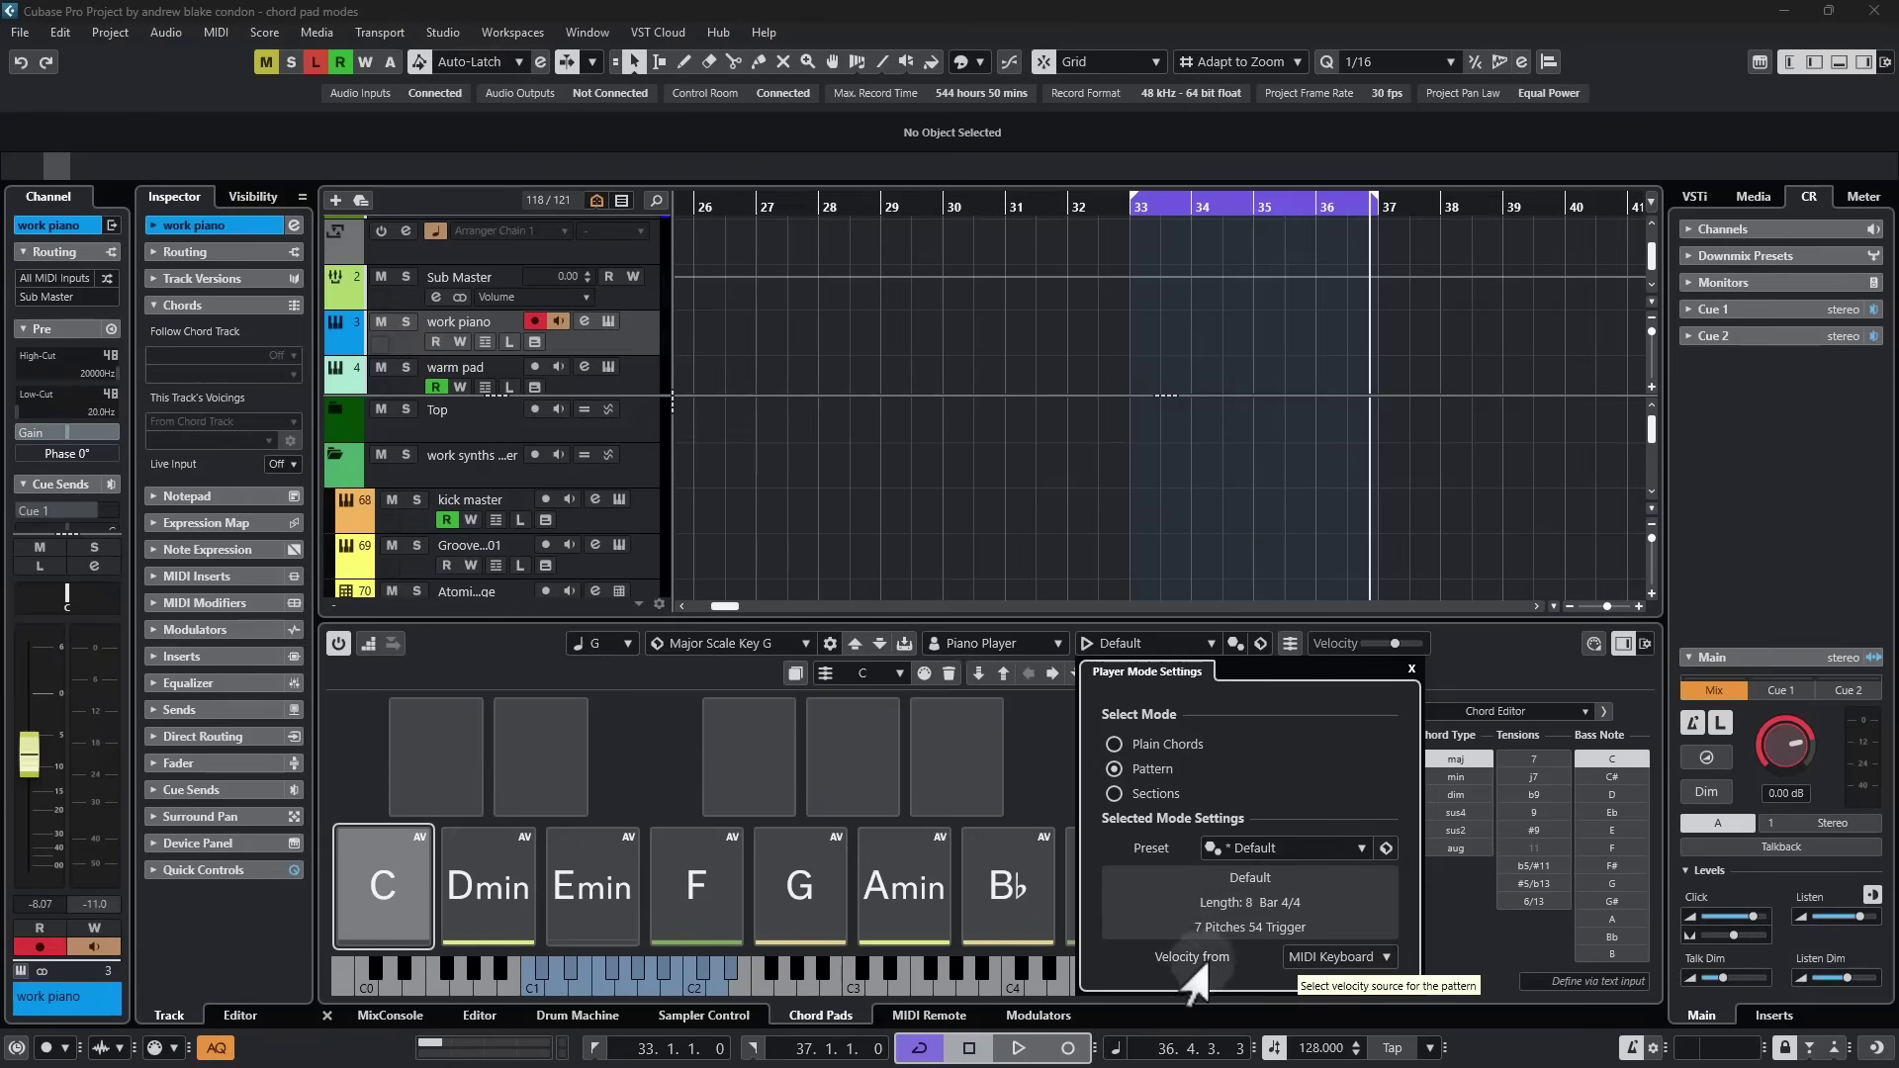
Review the pattern's Velocity from options and audition the pads with MIDI Keyboard as the velocity source.
left_click(1311, 953)
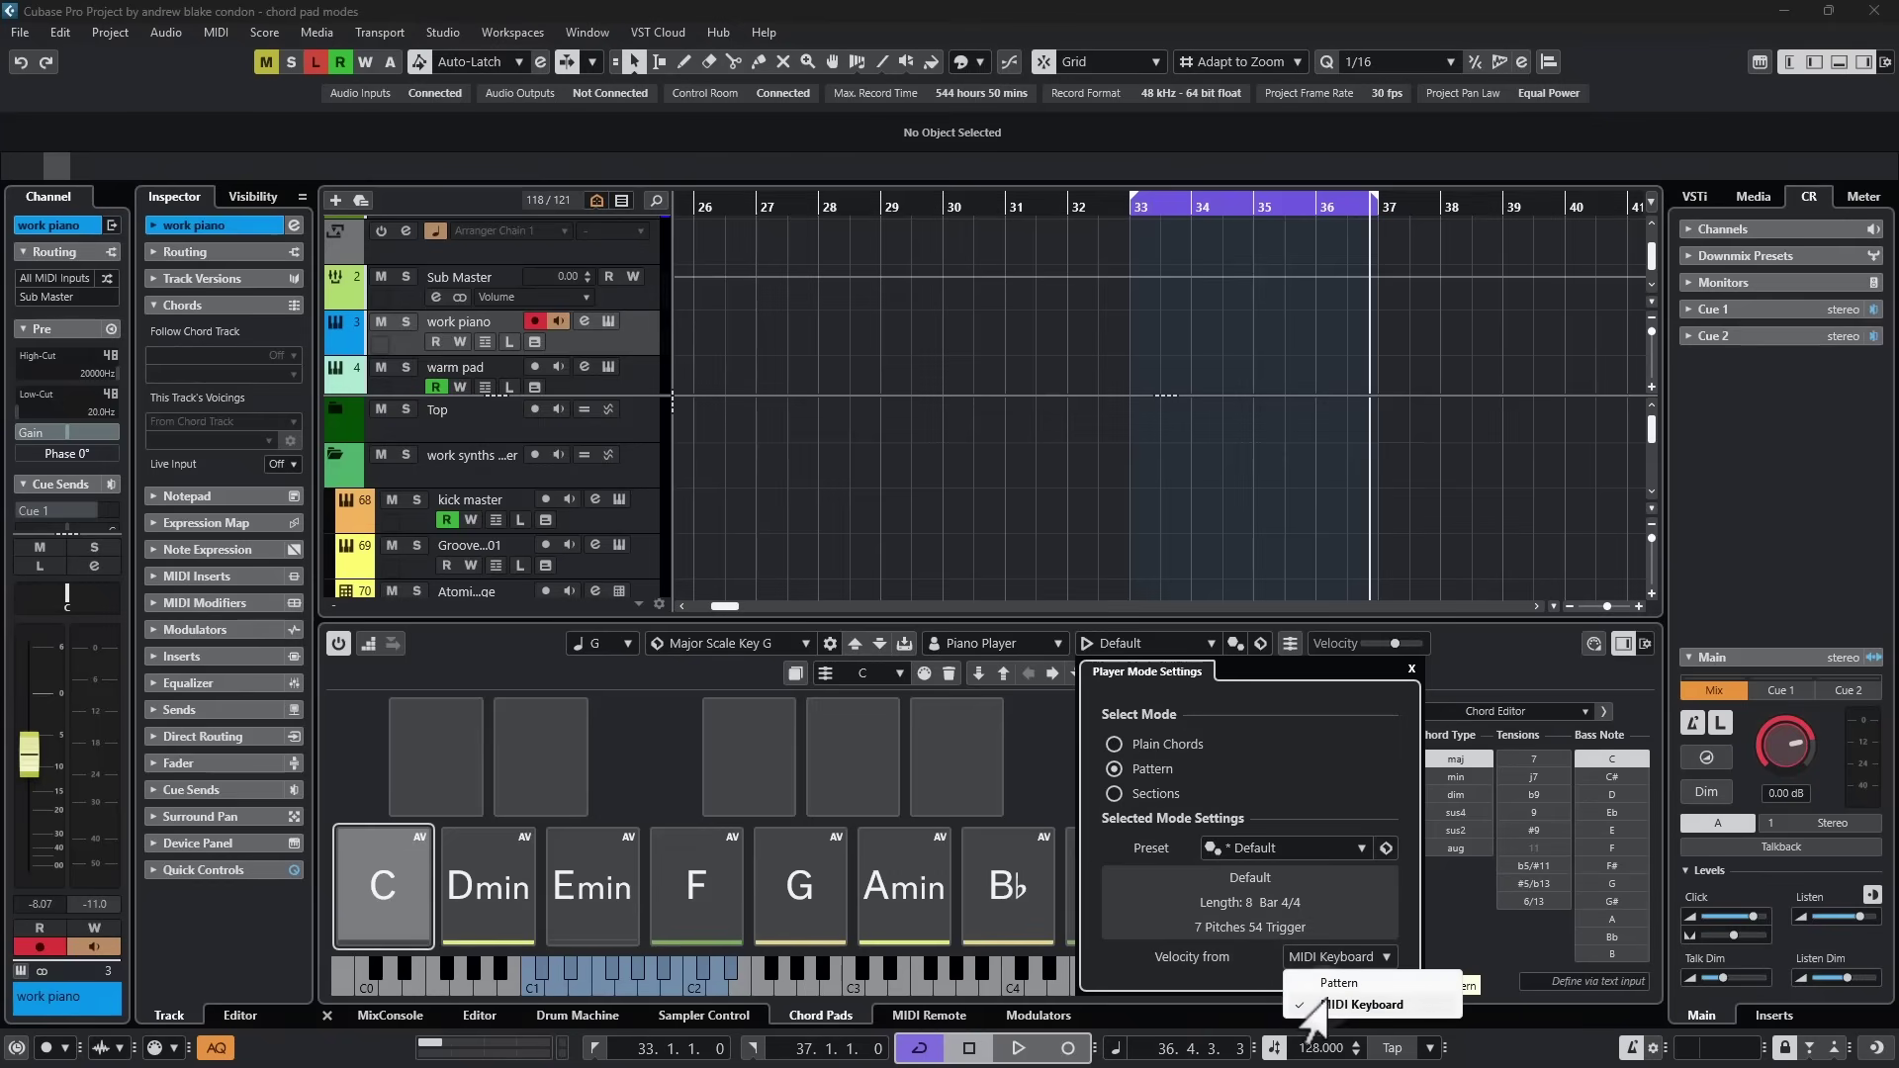
left_click(1070, 957)
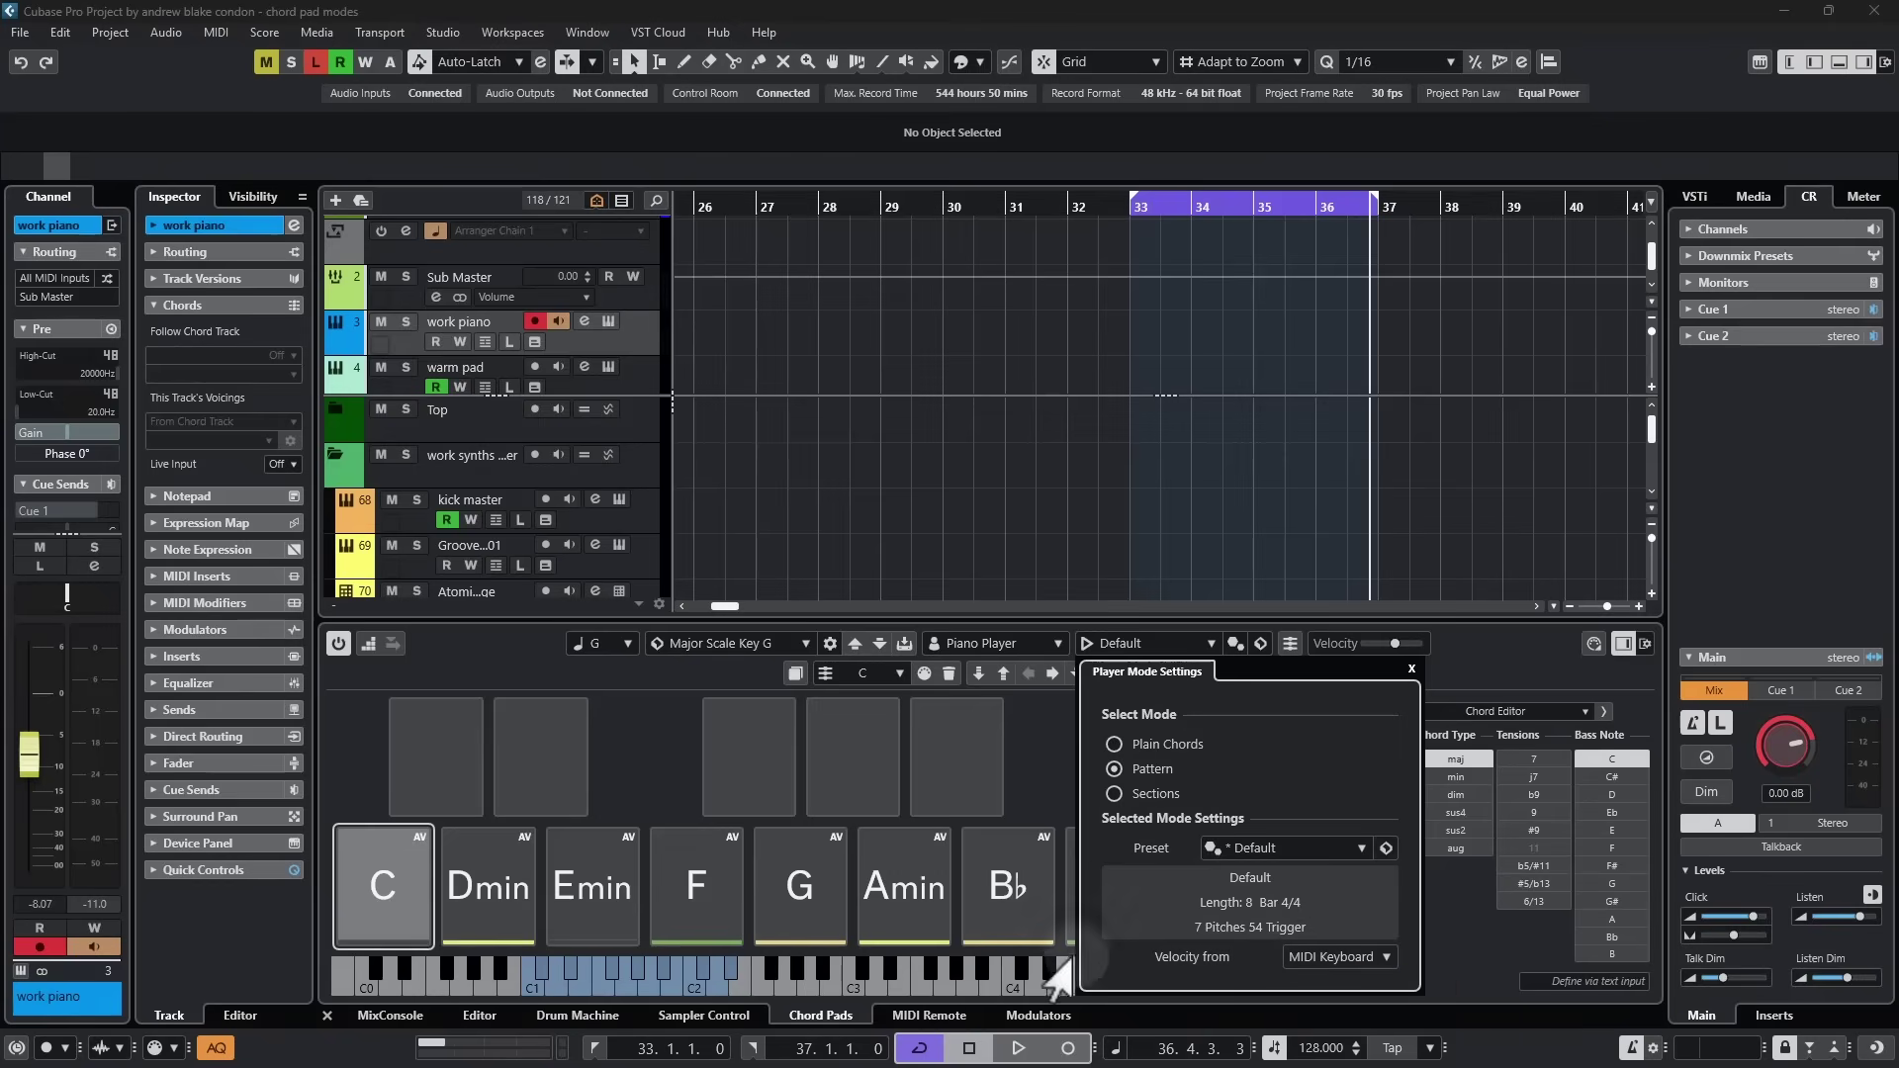
left_click(465, 909)
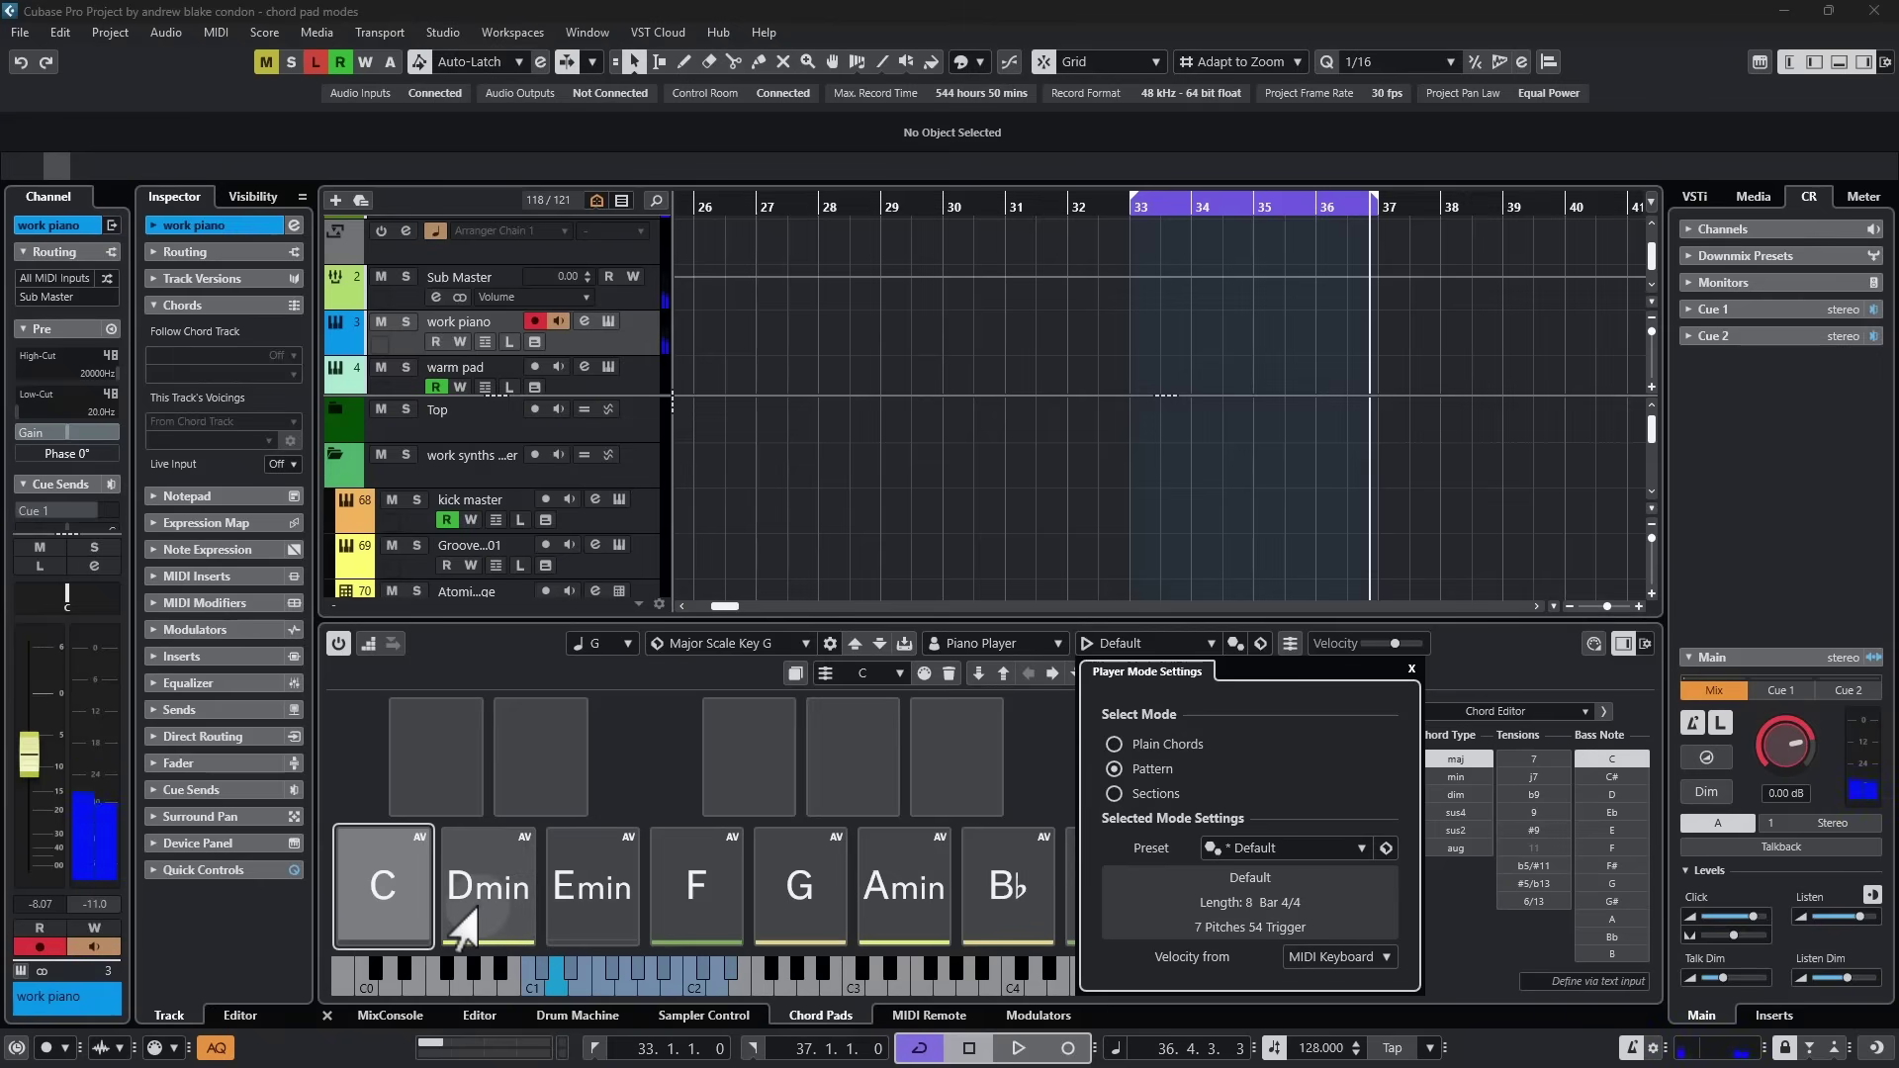
left_click(697, 895)
Set Velocity from to Pattern and play the C and Dmin pads to audition the pattern's own velocities.
left_click(1337, 957)
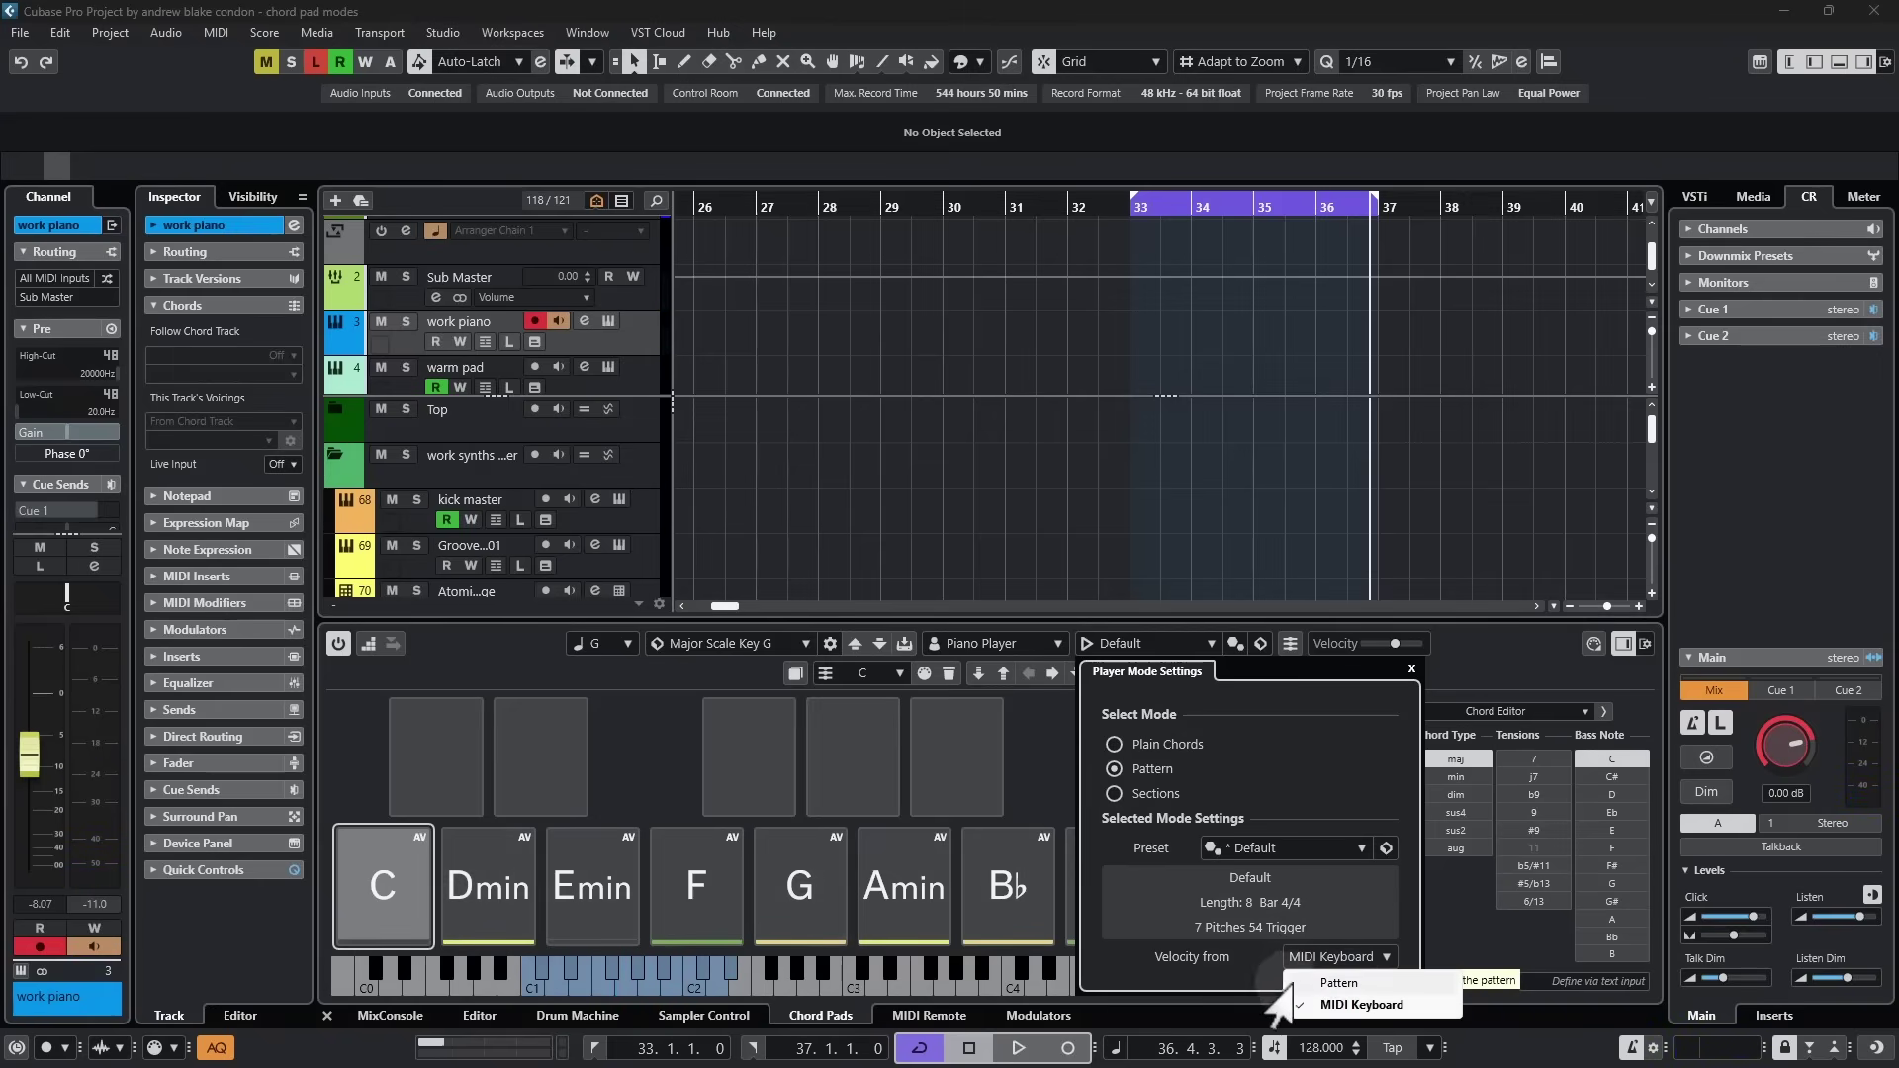
left_click(1338, 982)
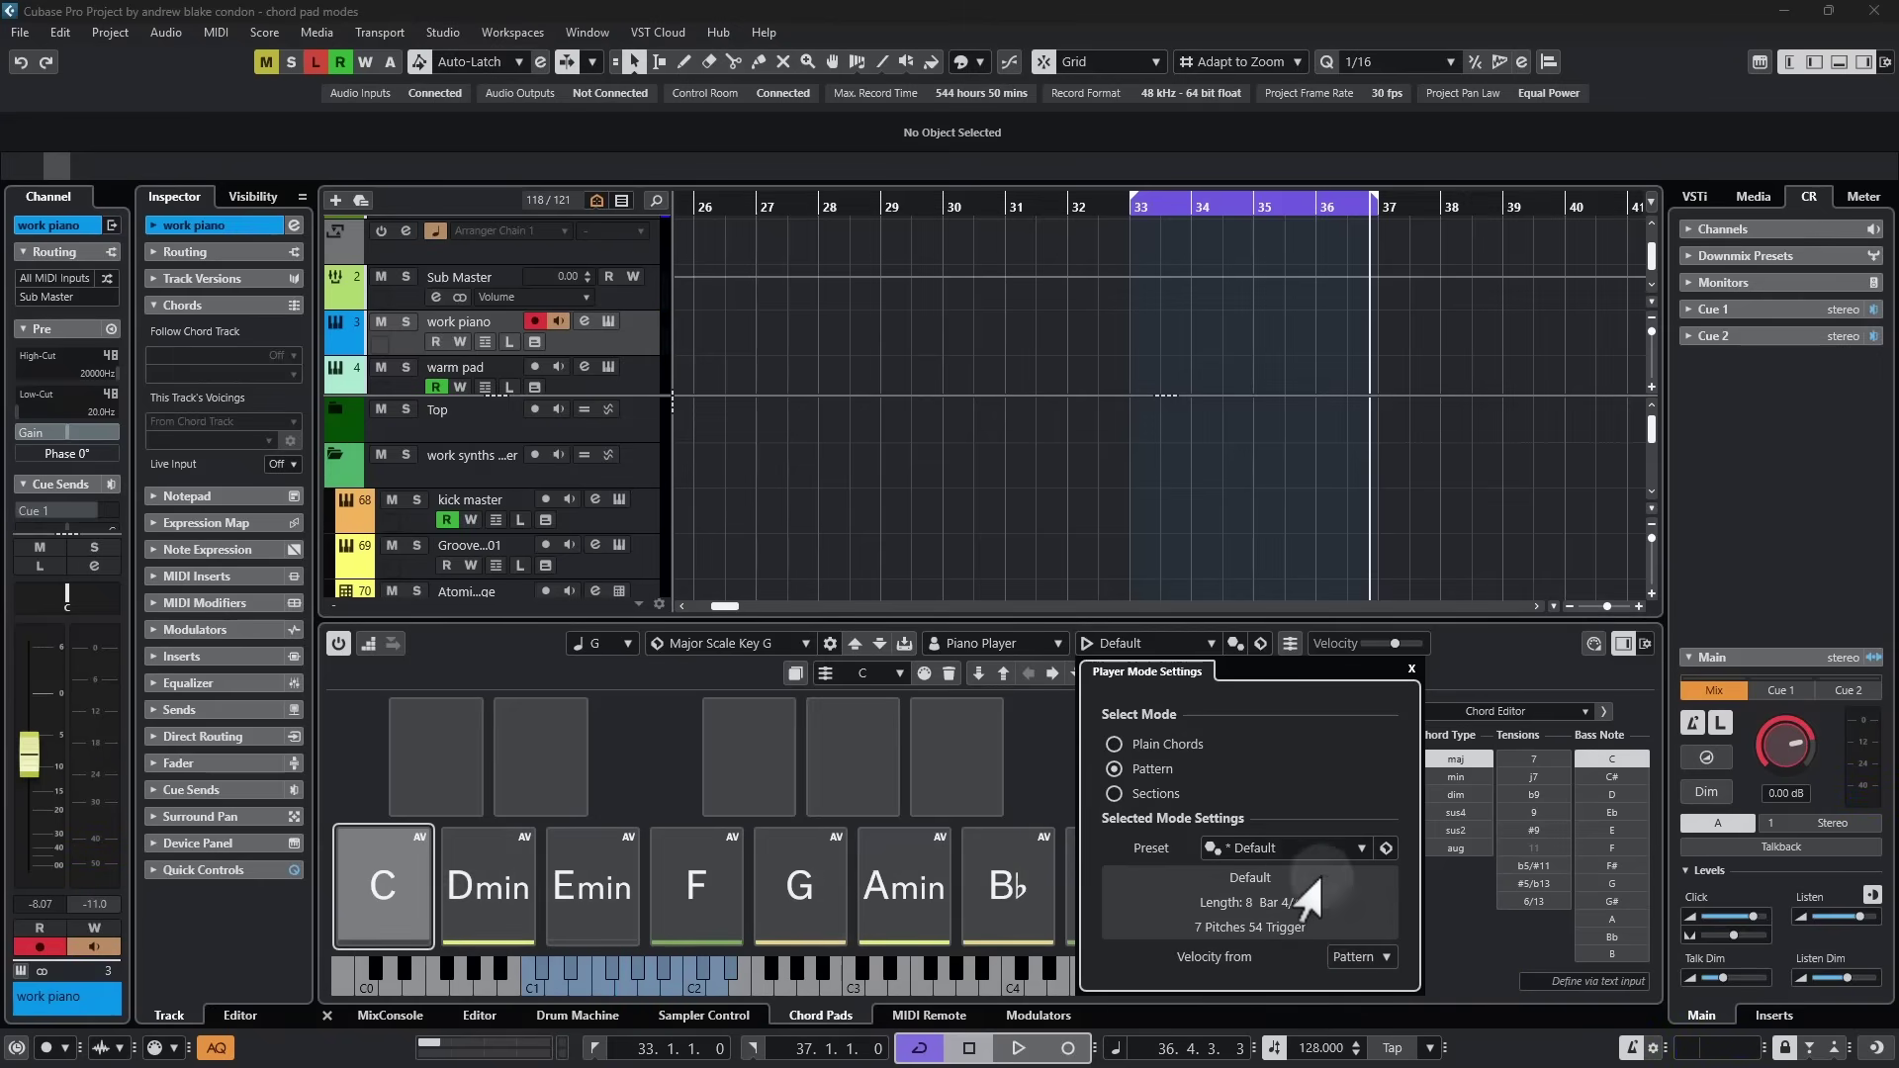
left_click(342, 912)
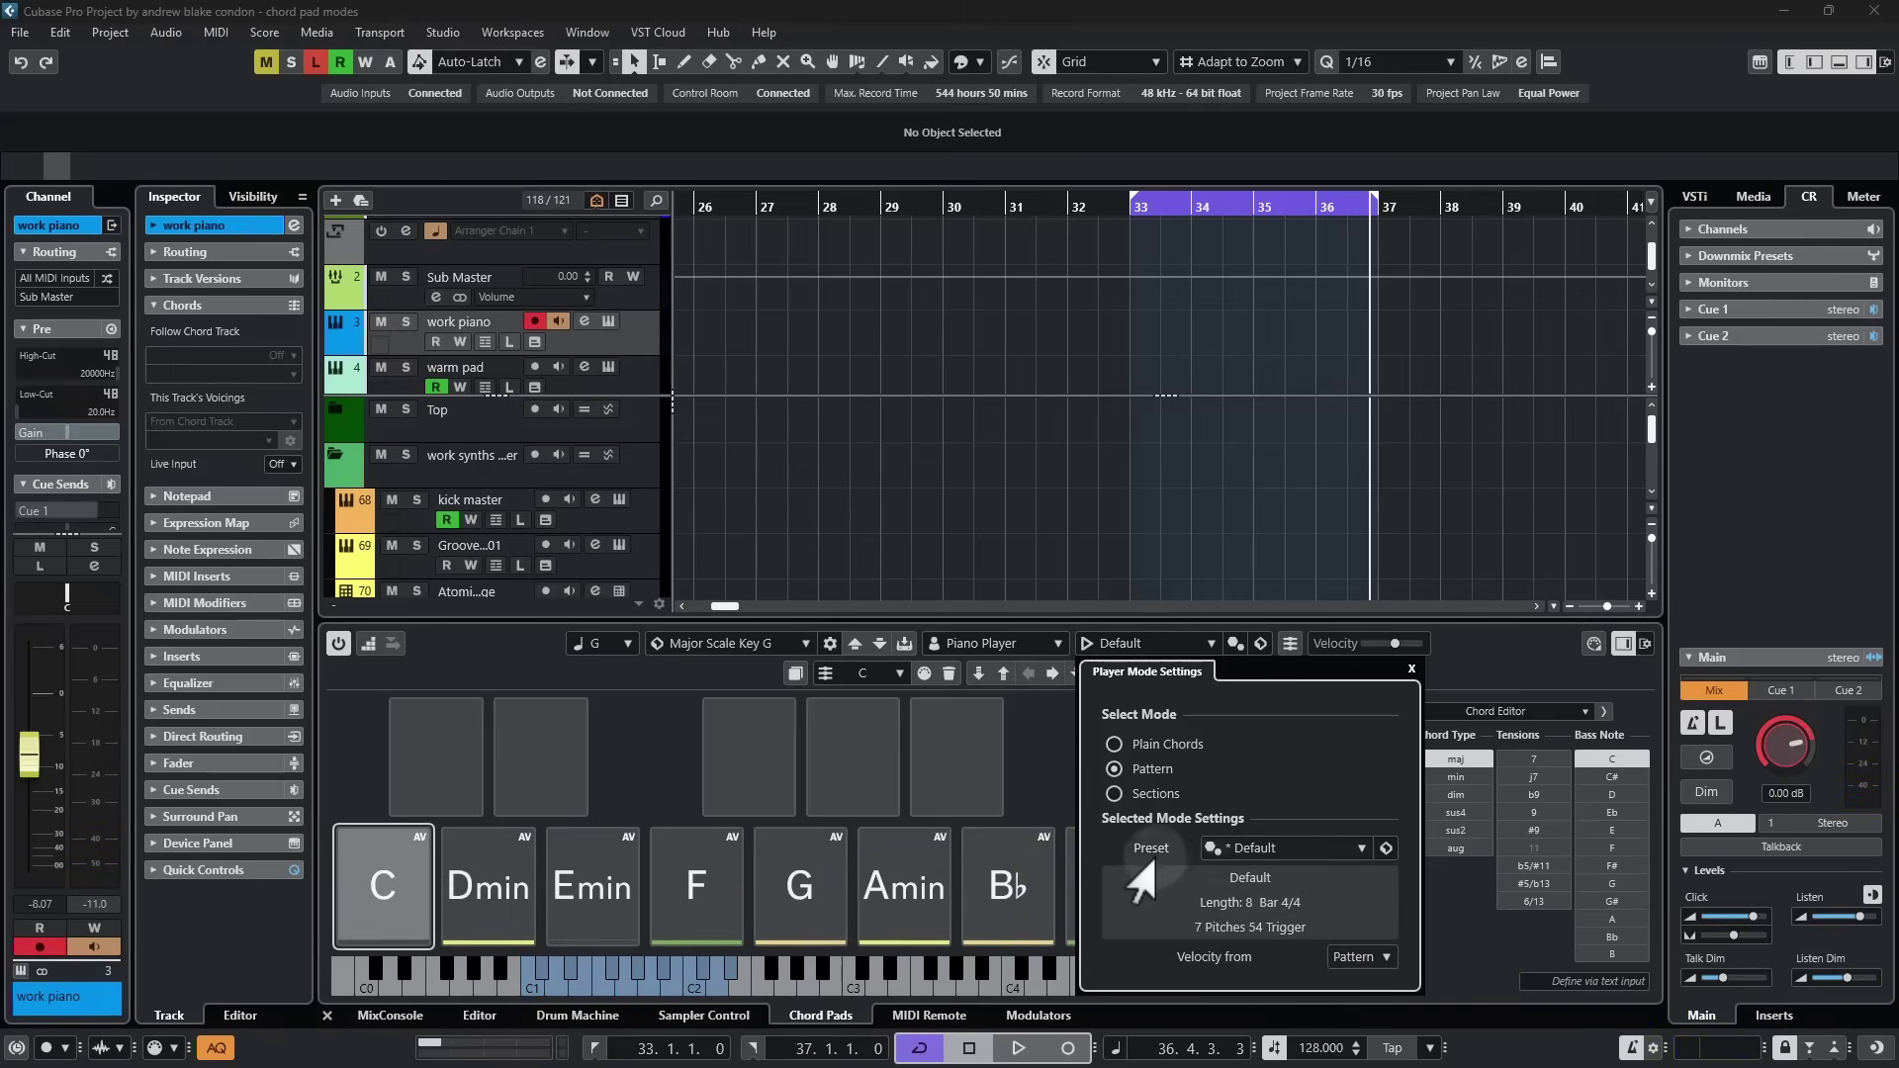
left_click(462, 915)
left_click(564, 865)
left_click(469, 914)
left_click(382, 903)
left_click(478, 917)
left_click(481, 922)
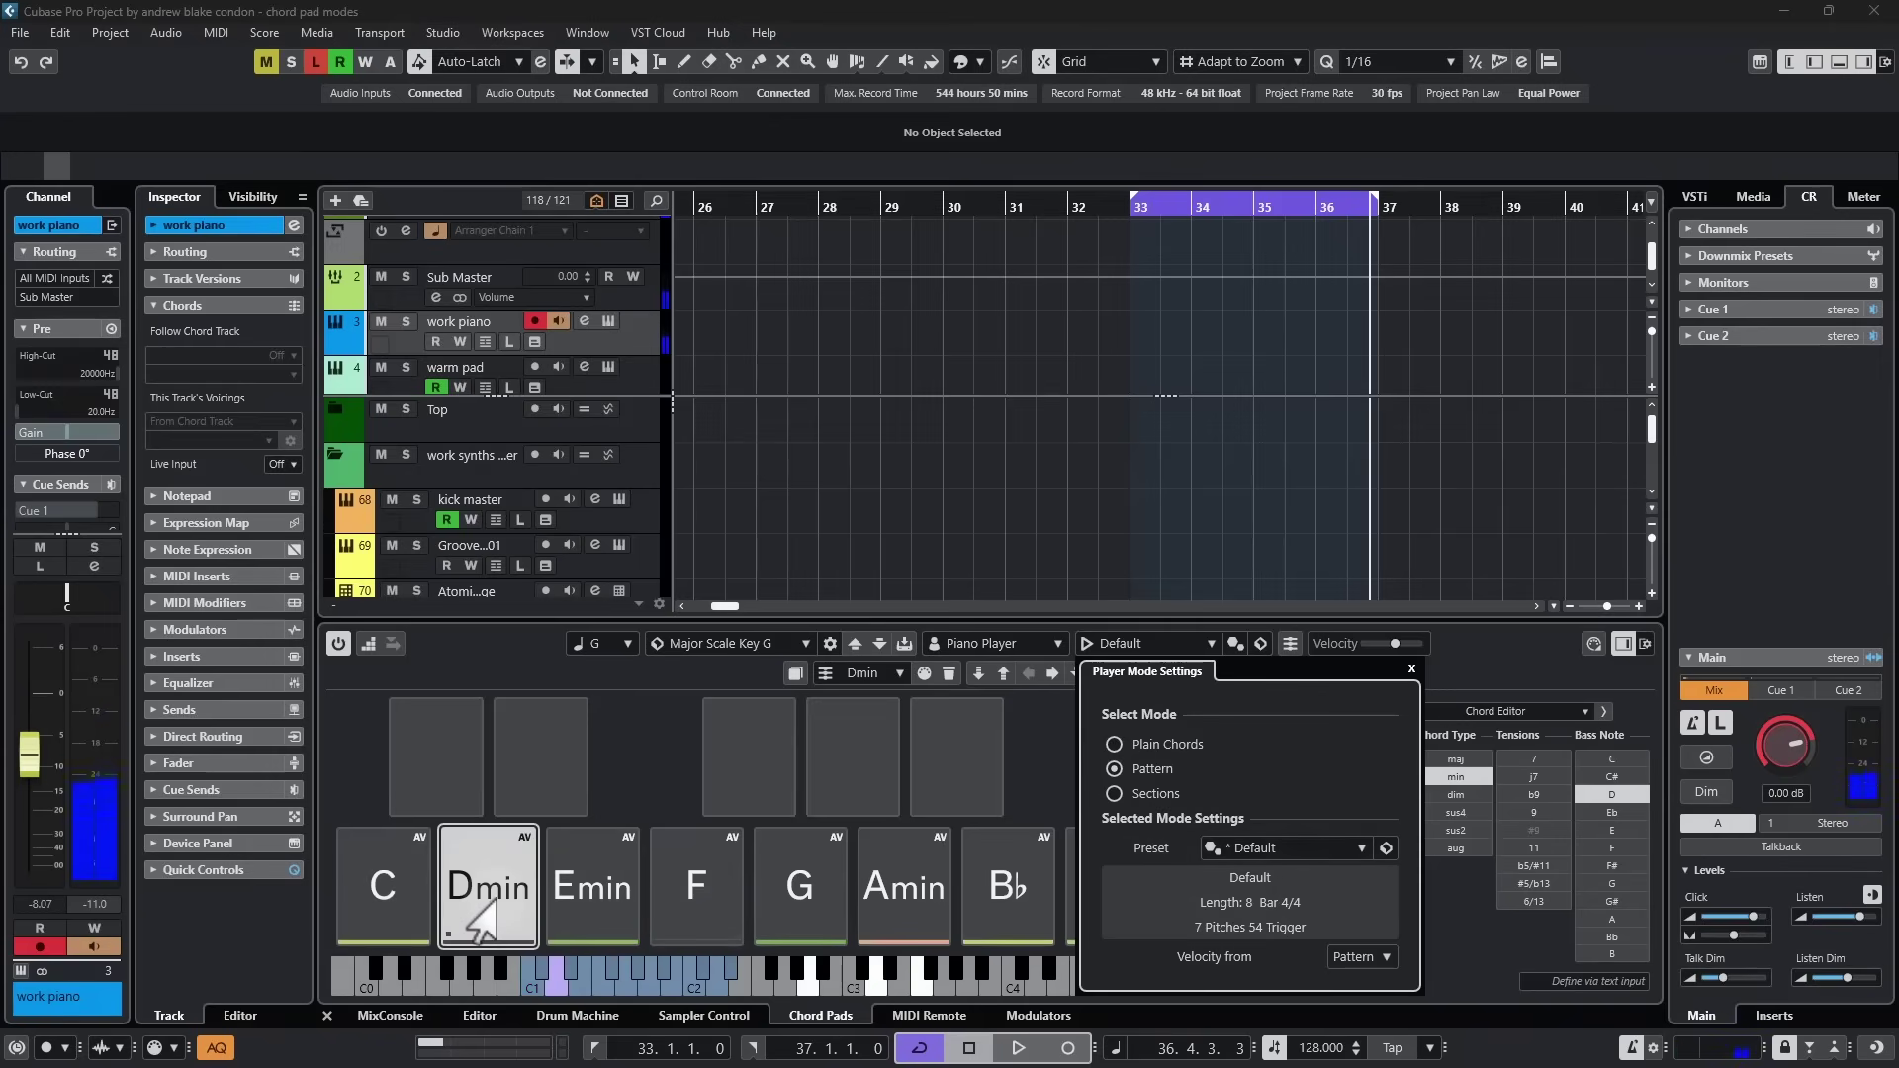
left_click(427, 884)
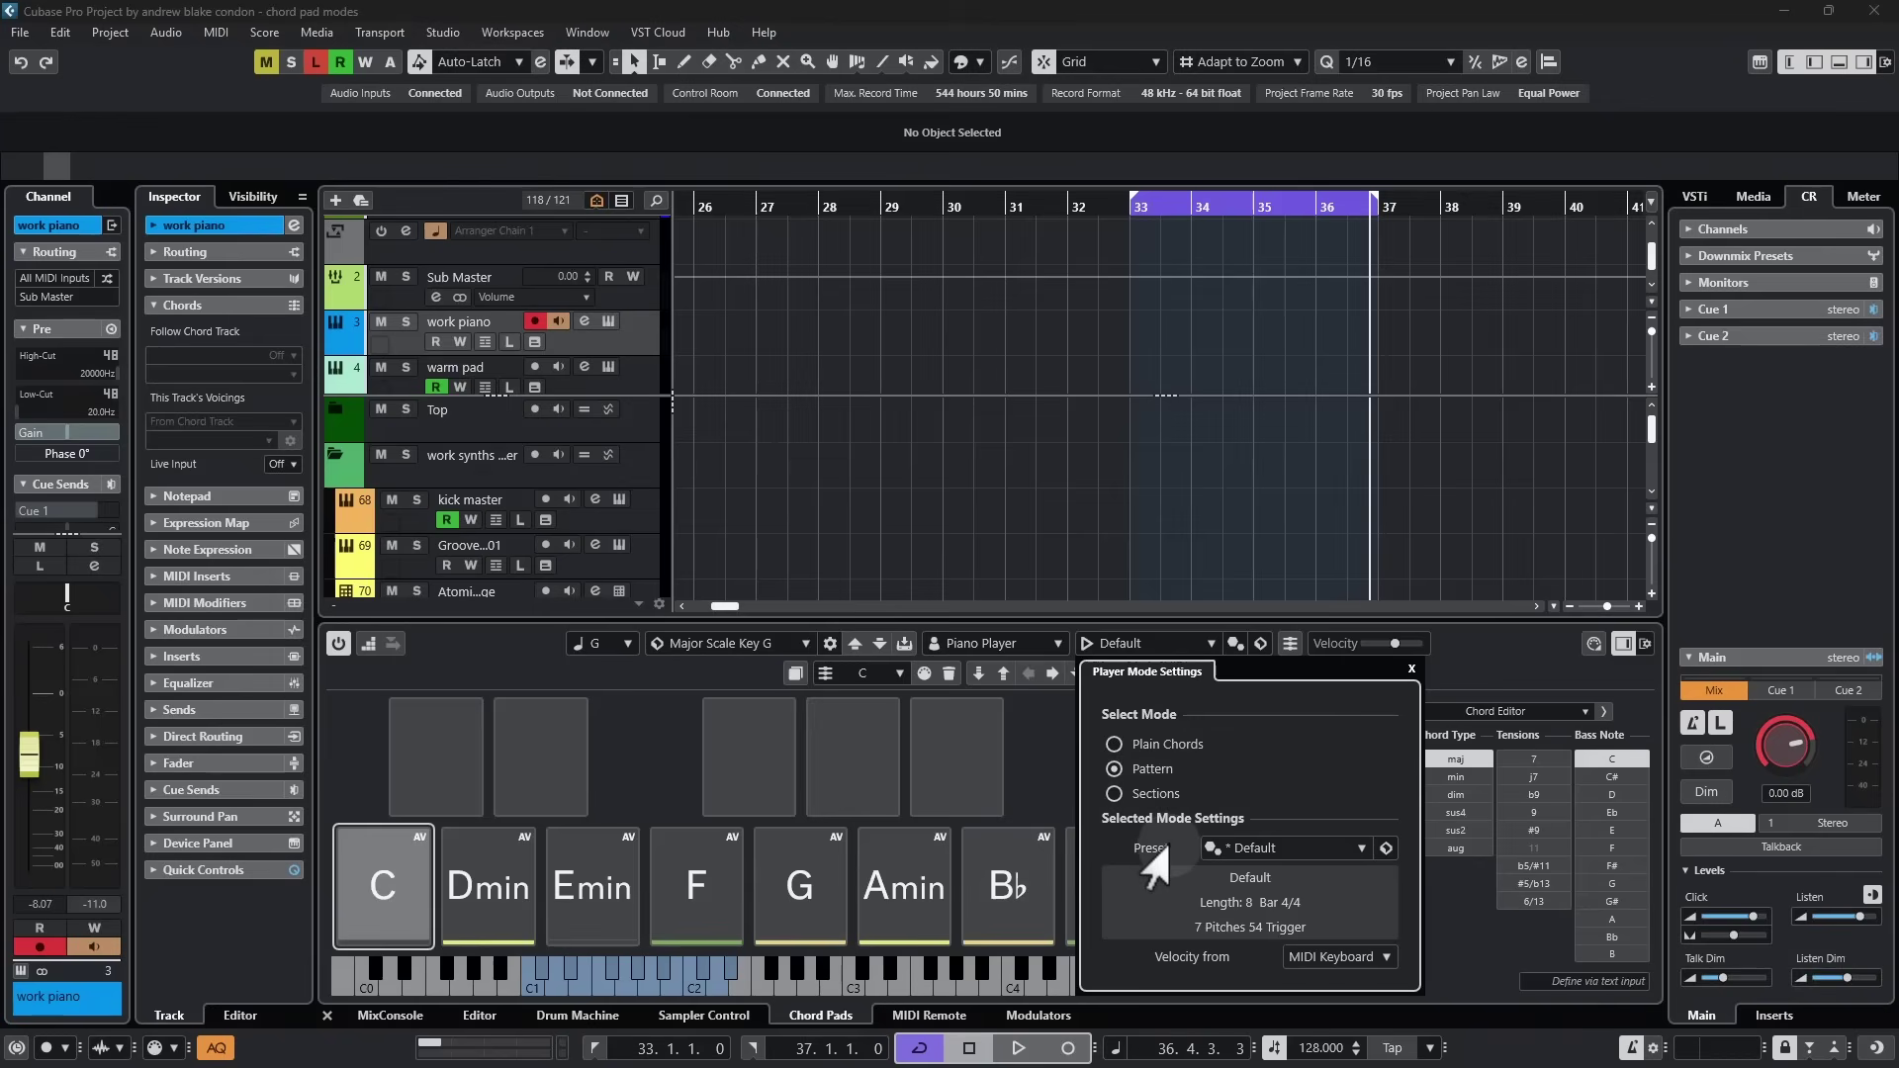
Change the player mode to Plain Chords and on to Sections, and close the Player Mode Settings.
left_click(1114, 745)
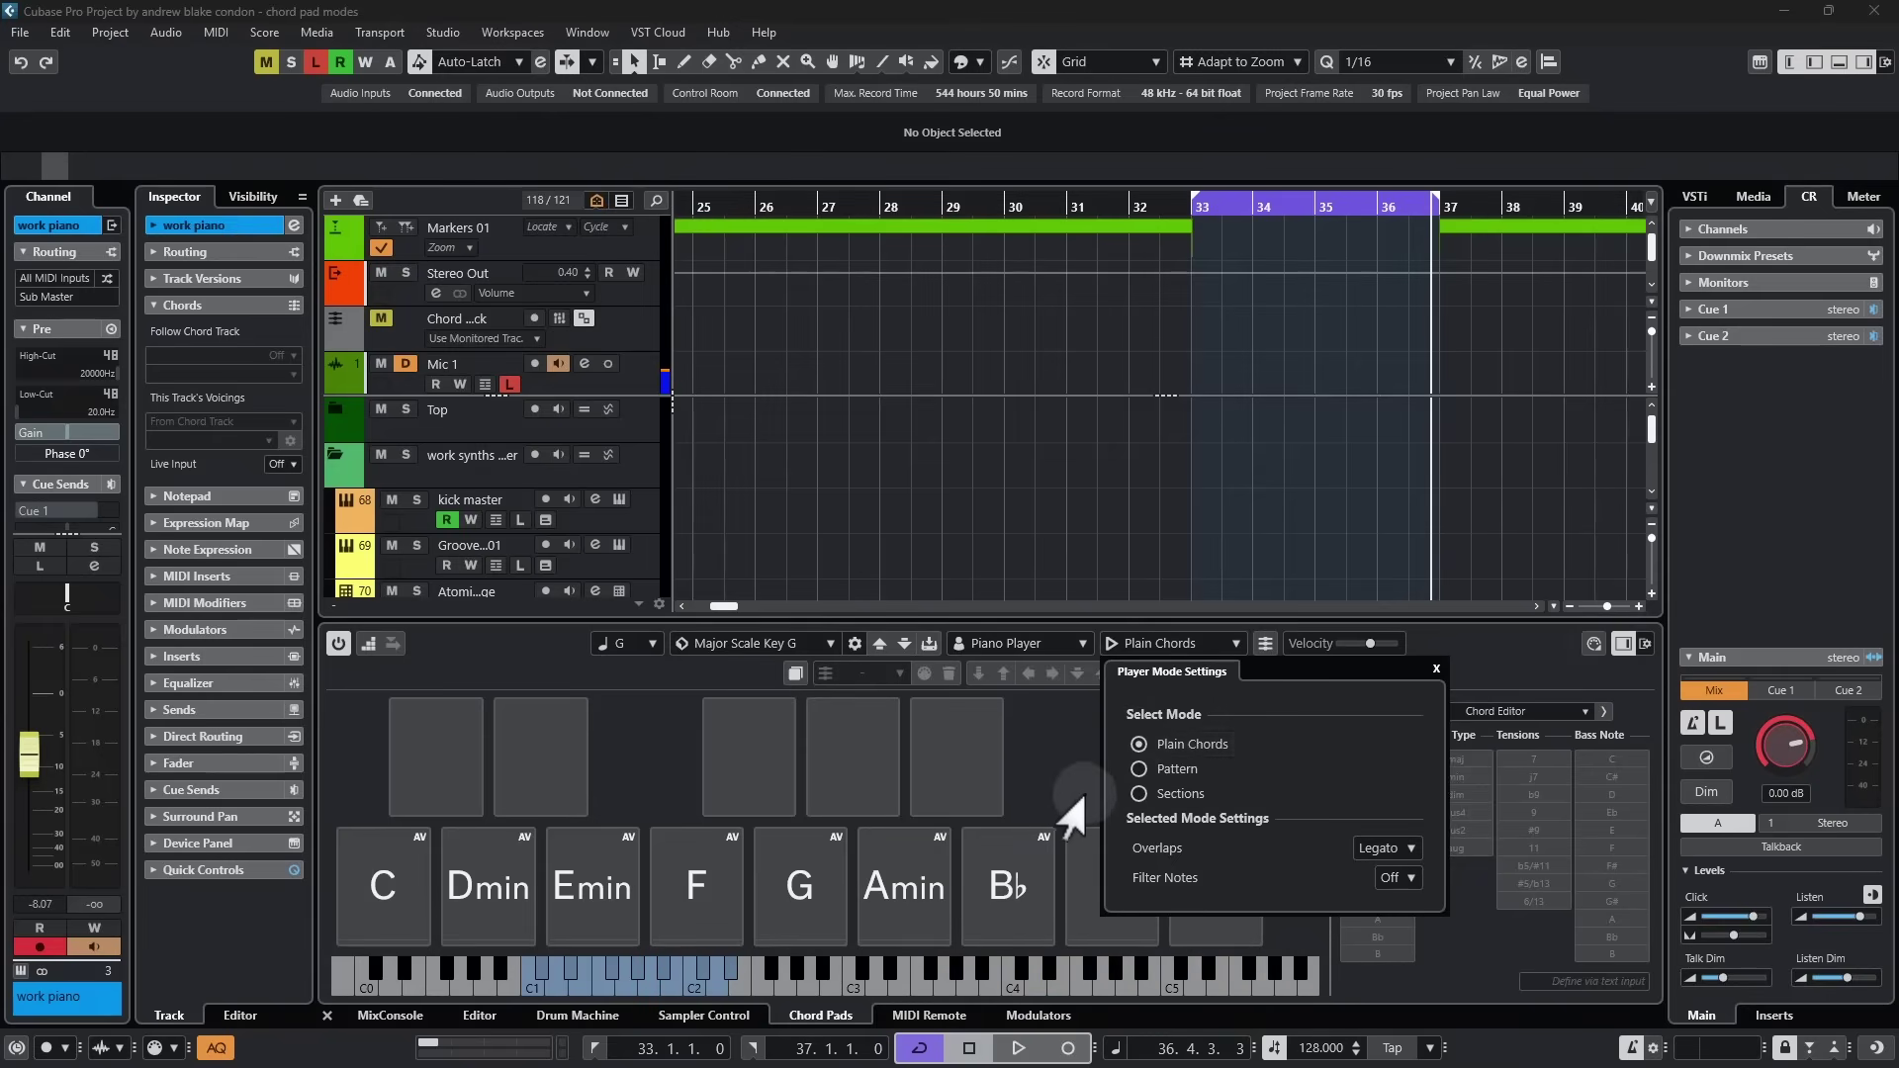
left_click(1138, 793)
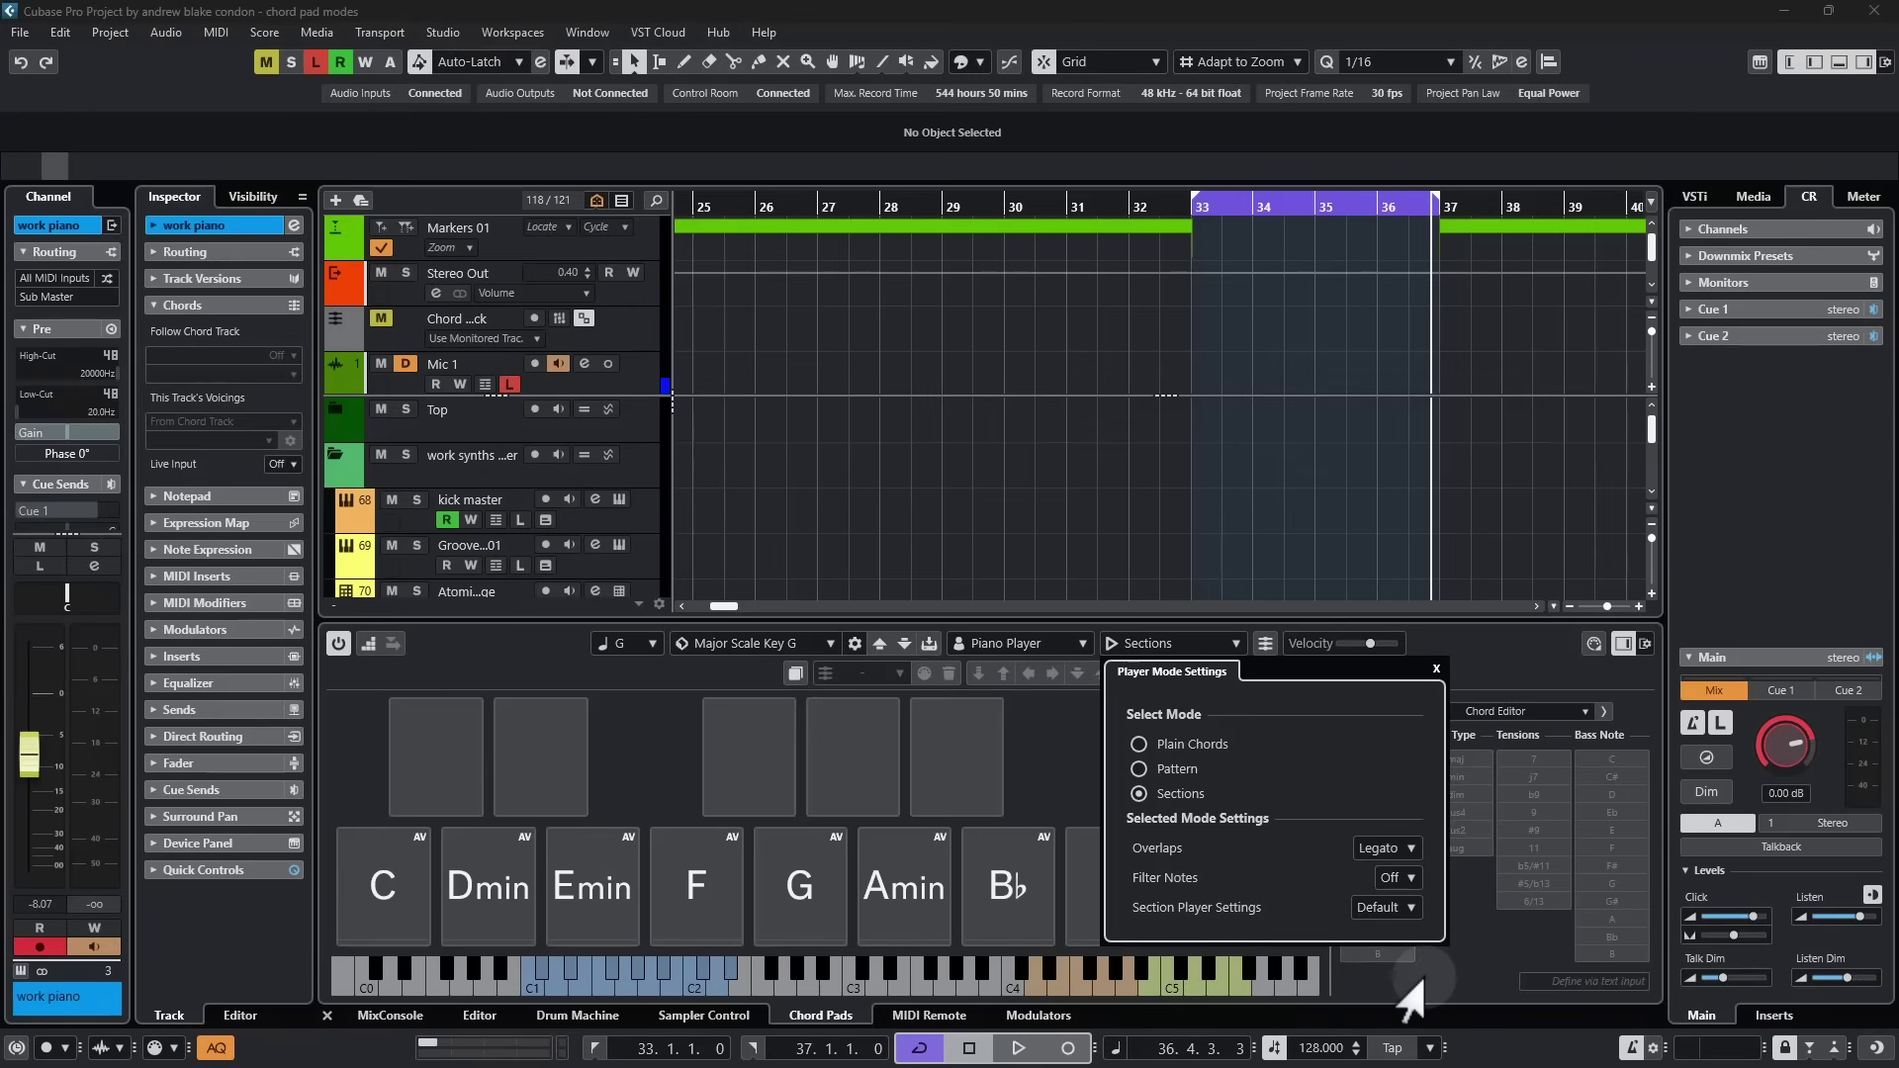
left_click(1470, 964)
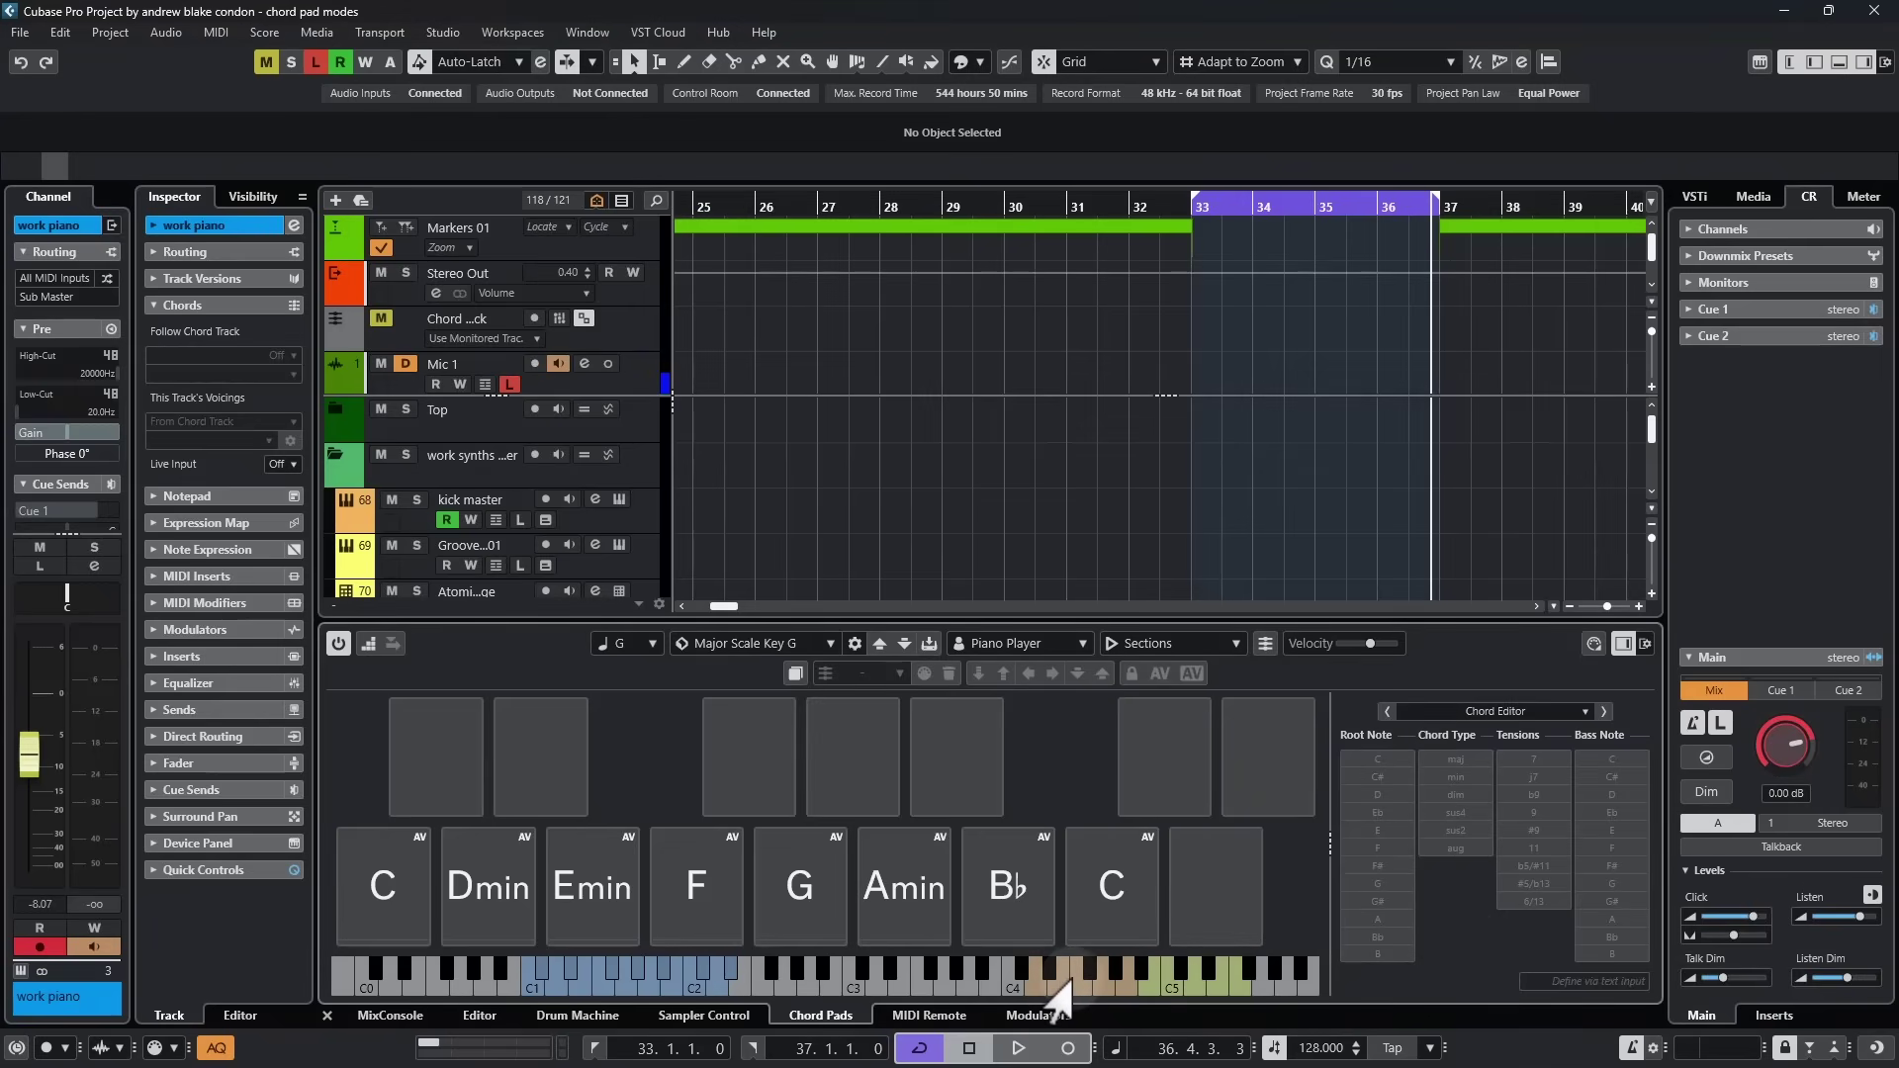
Review the section, subsection and player remote keys in the Chord Pads Remote Settings, leaving the assignments as they are.
left_click(1014, 766)
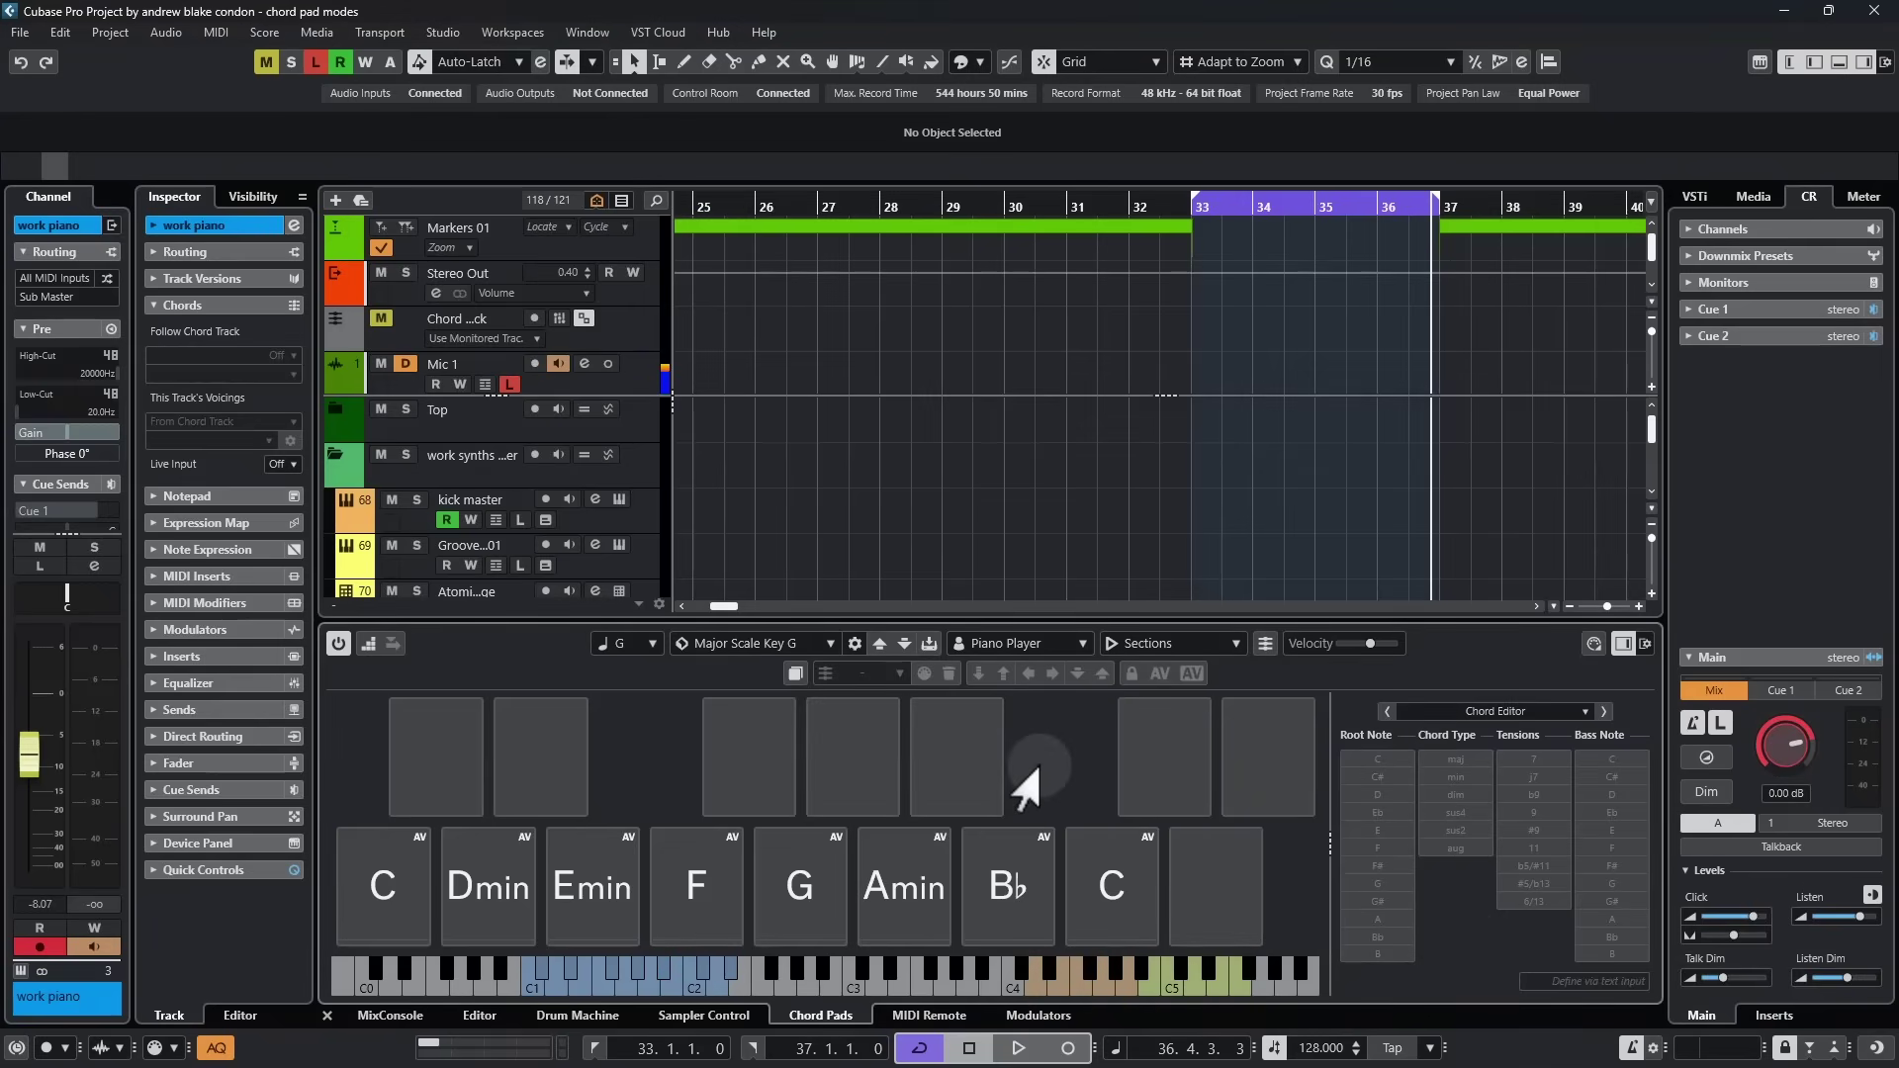
left_click(1591, 644)
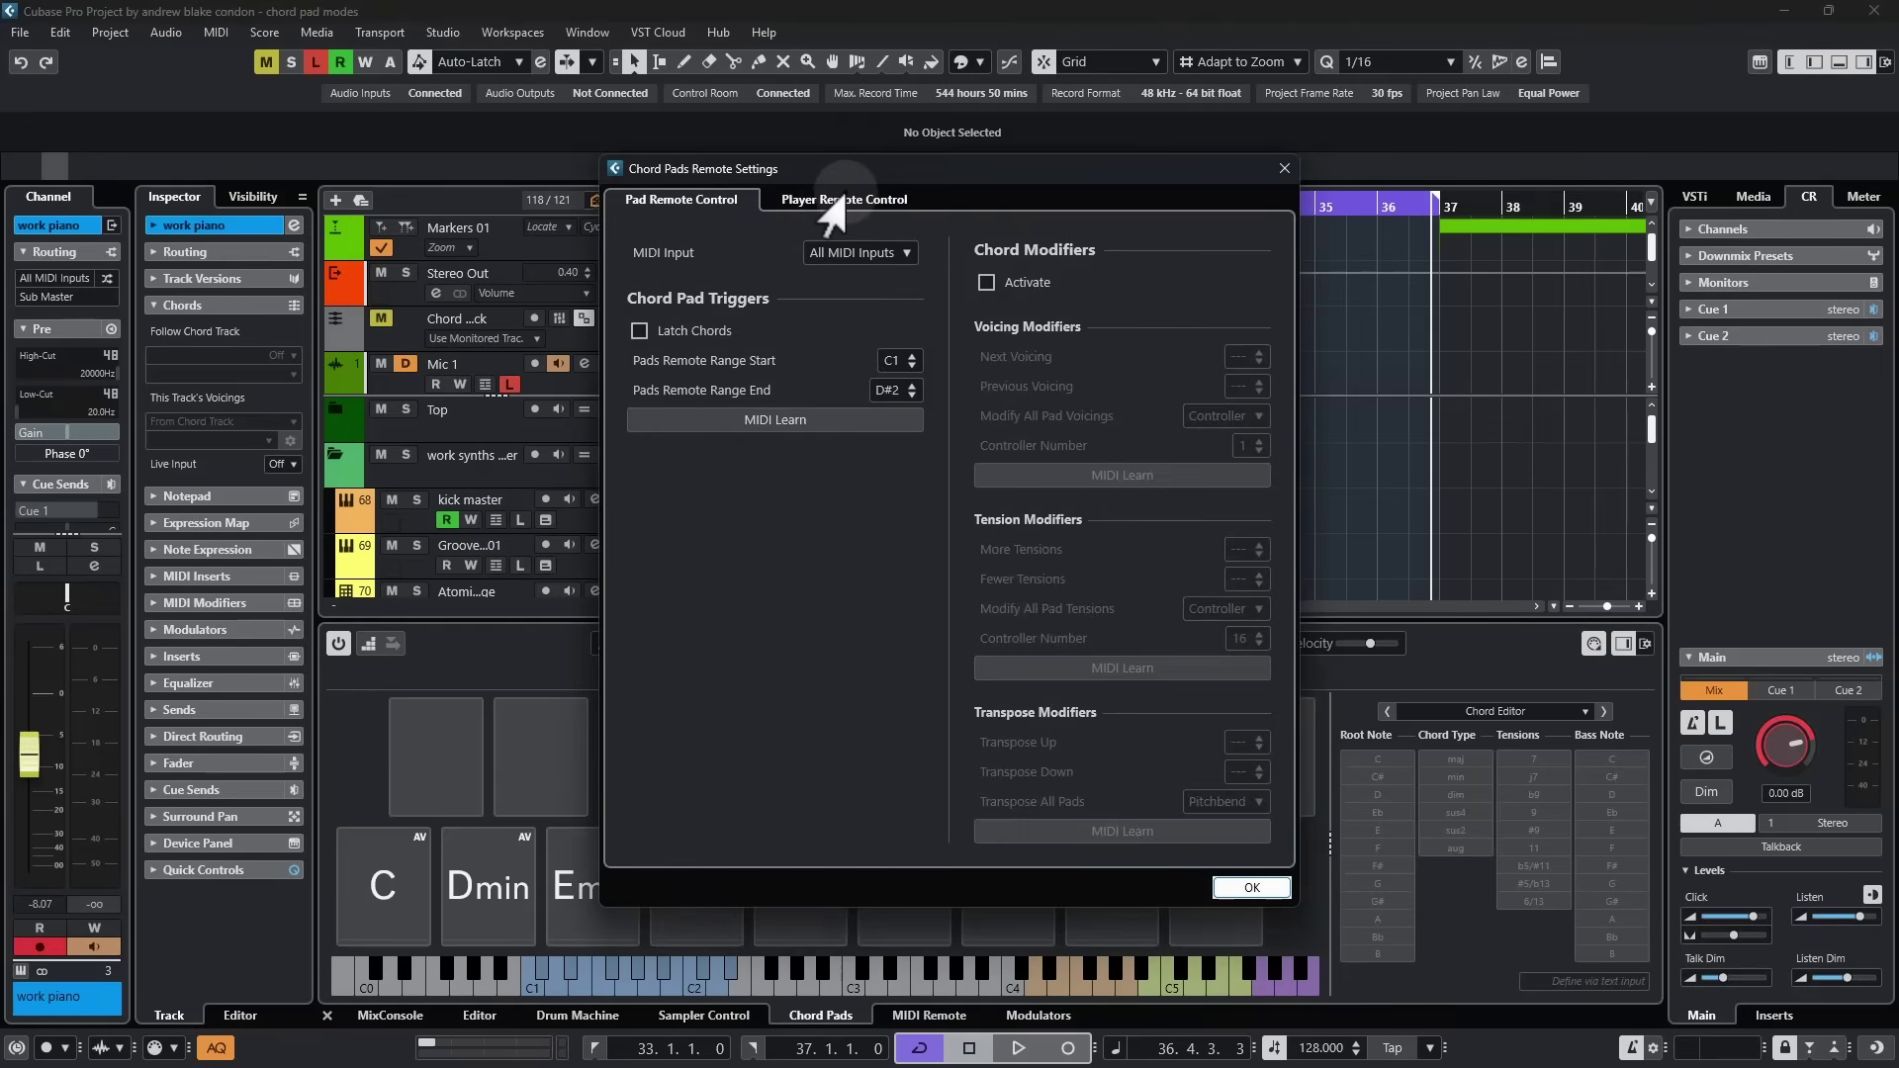
left_click(834, 201)
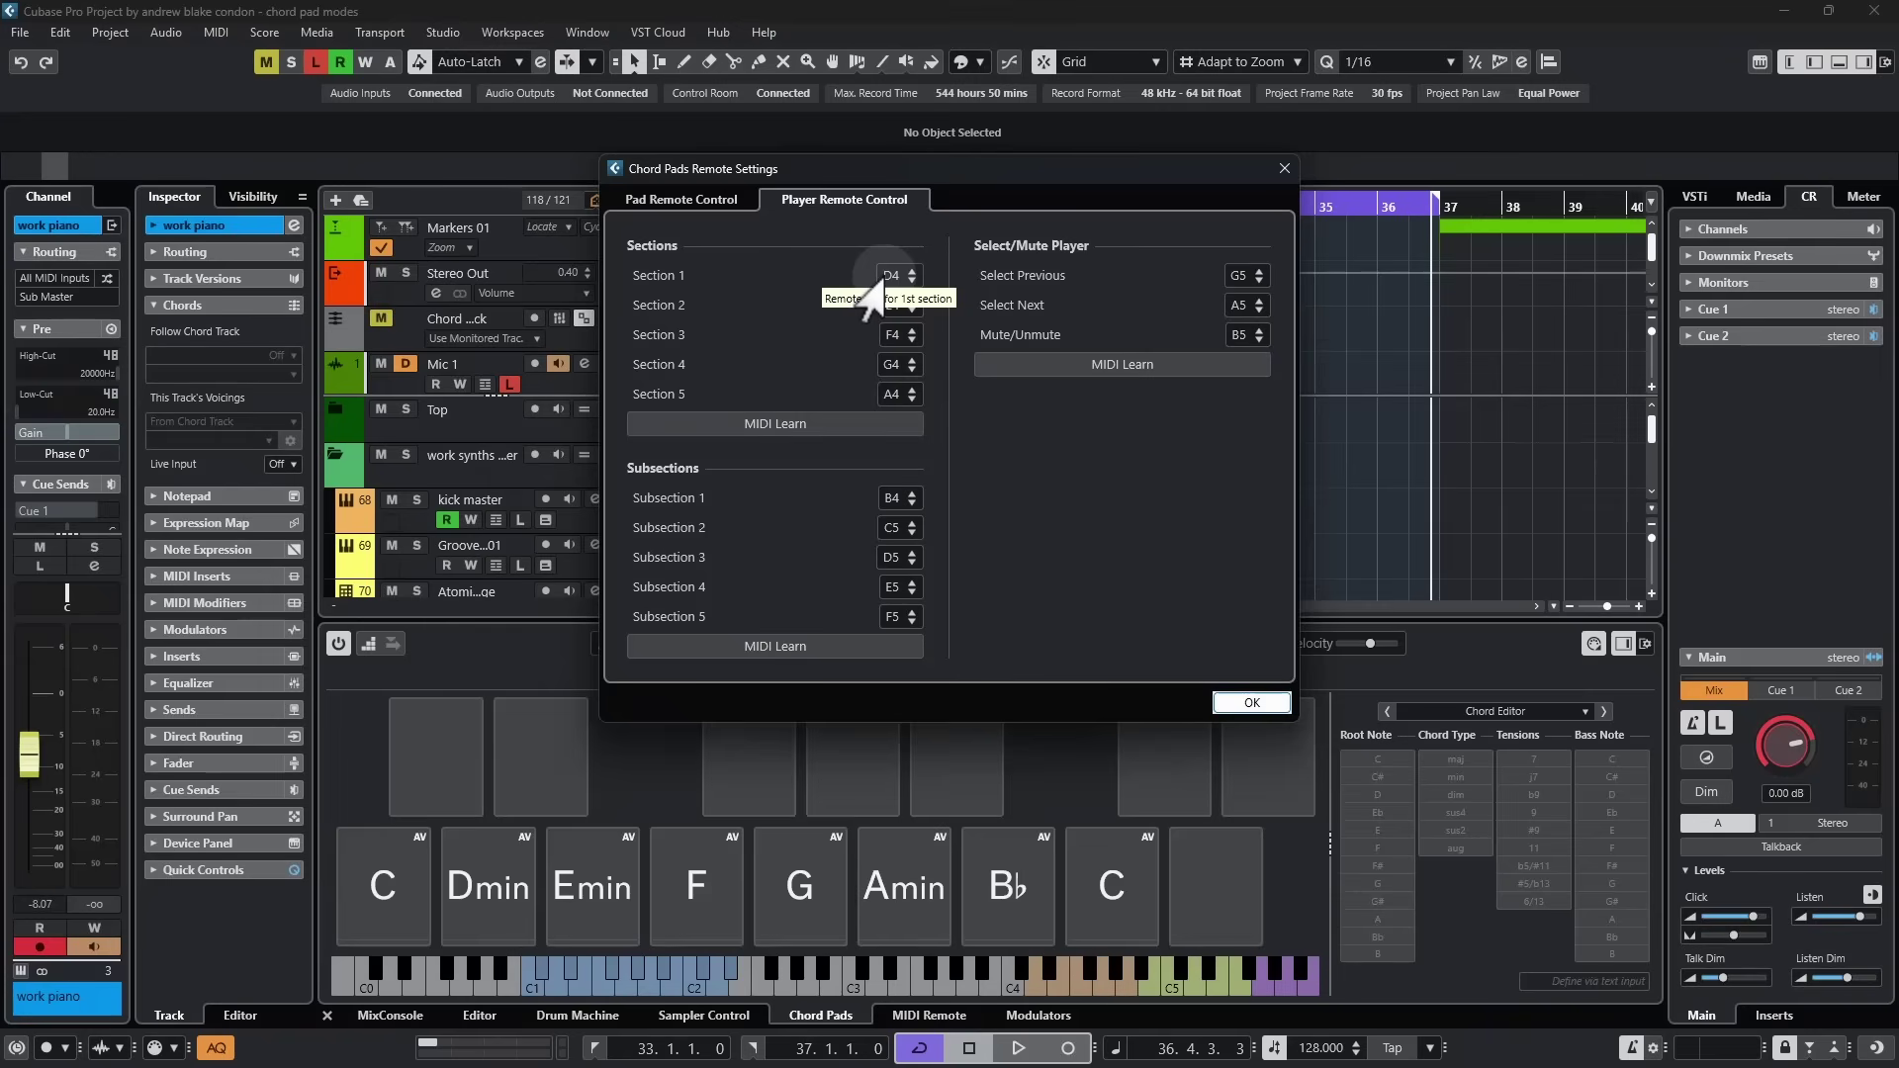
scroll(881, 278, "down", 2)
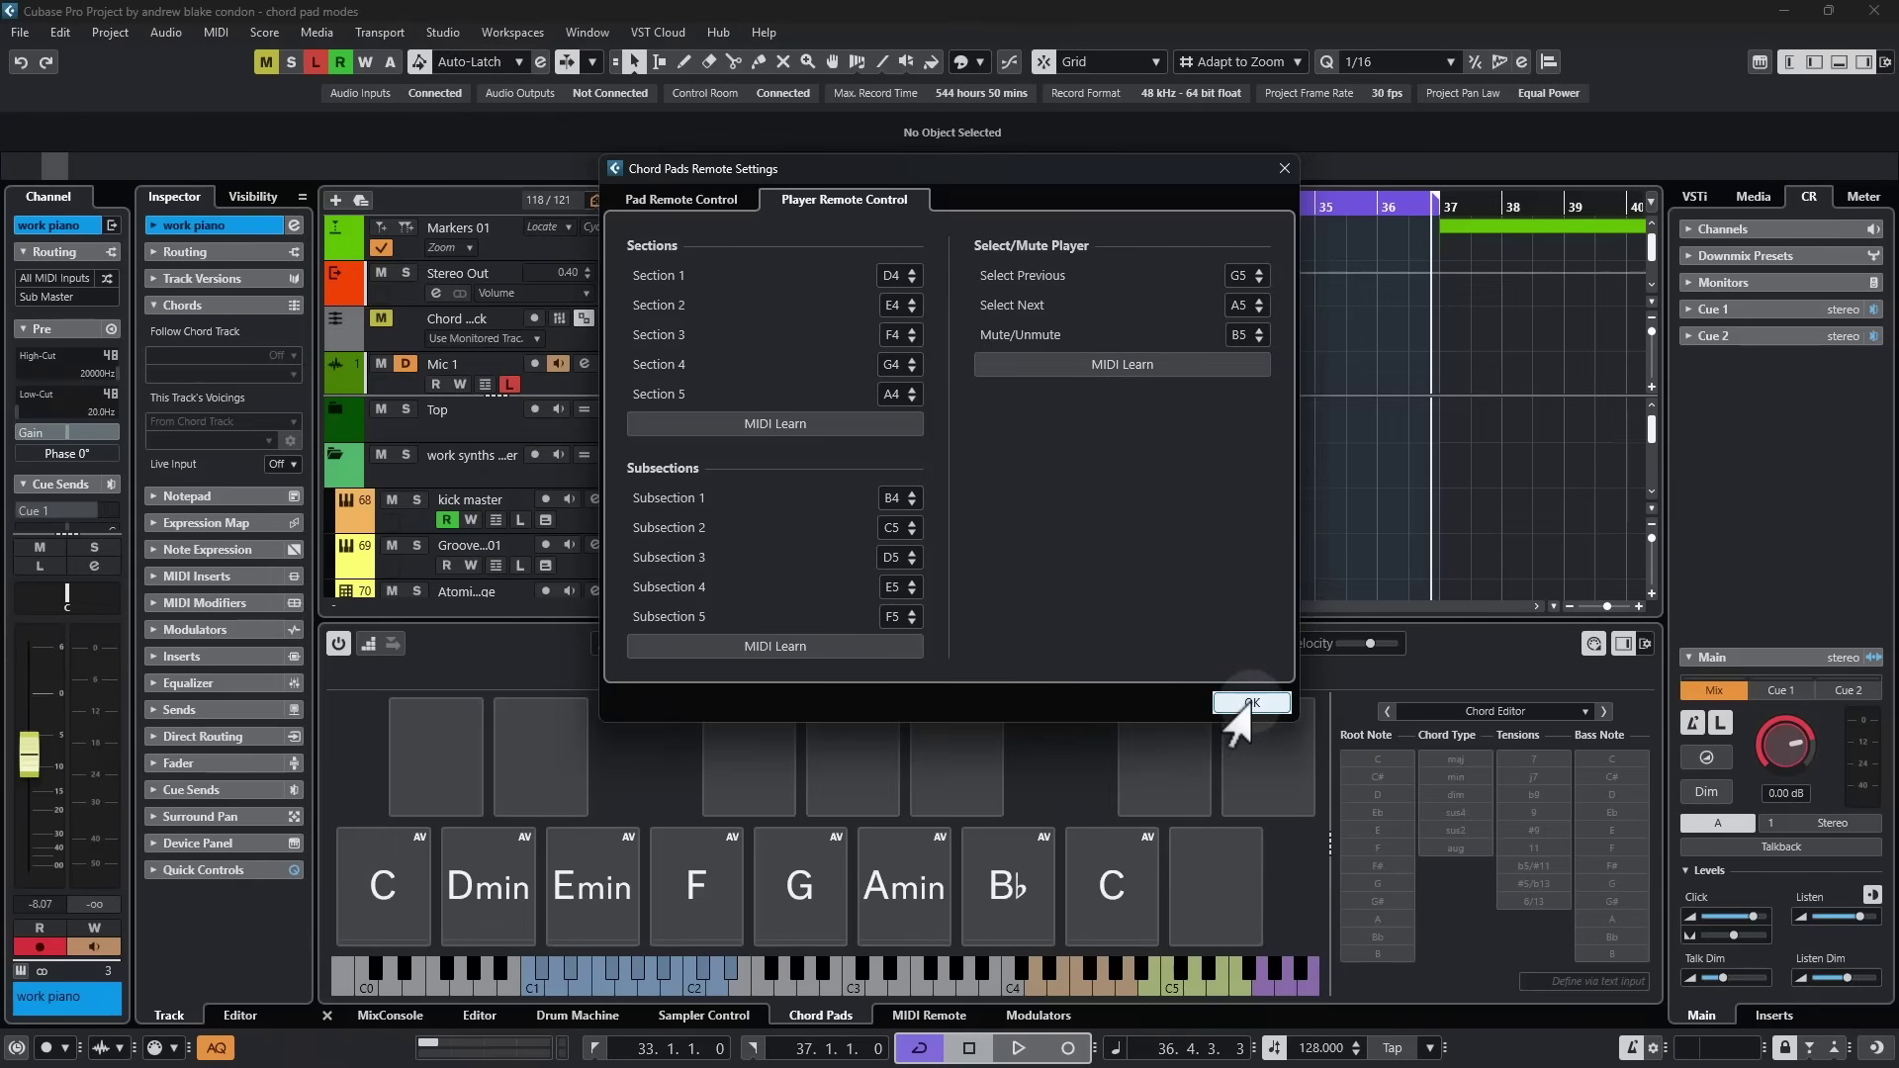
left_click(1250, 702)
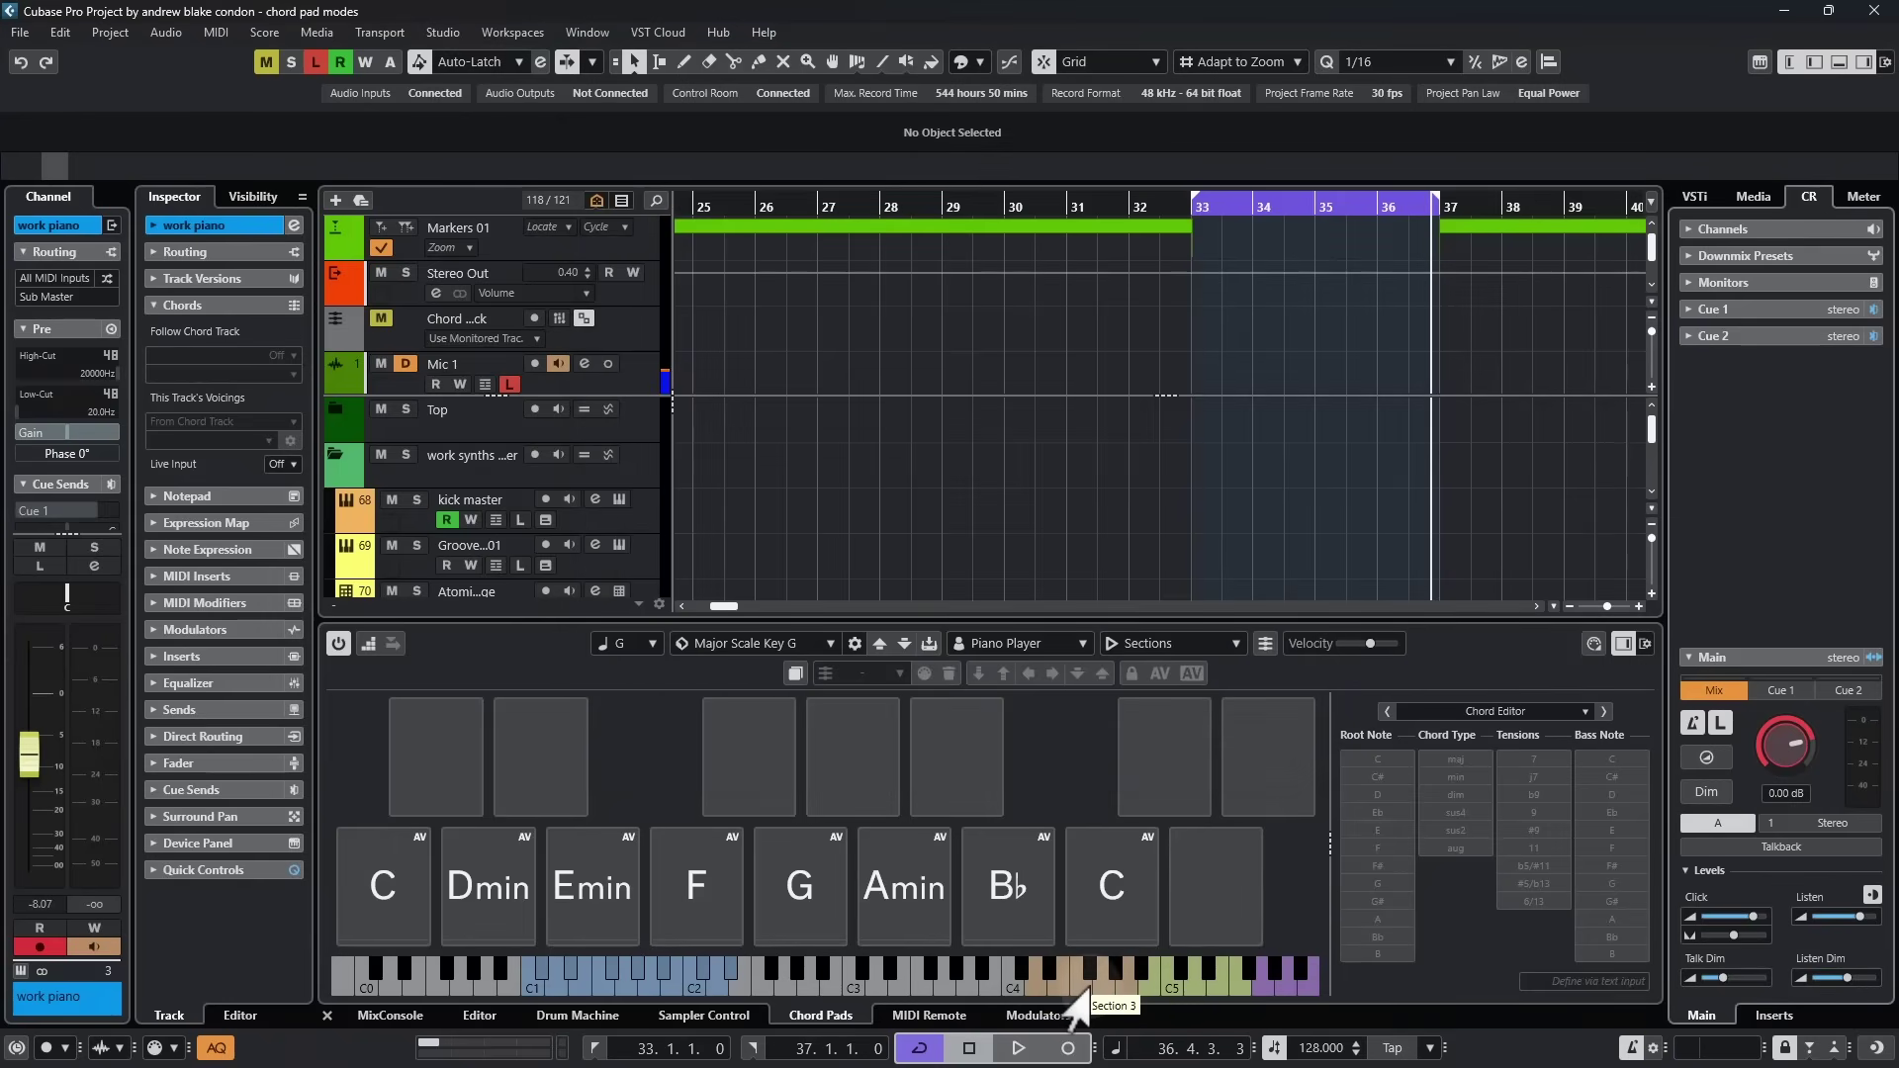
Audition the chord pads in Sections mode from the first keys of the Pads Remote Range, starting at C1.
left_click(524, 989)
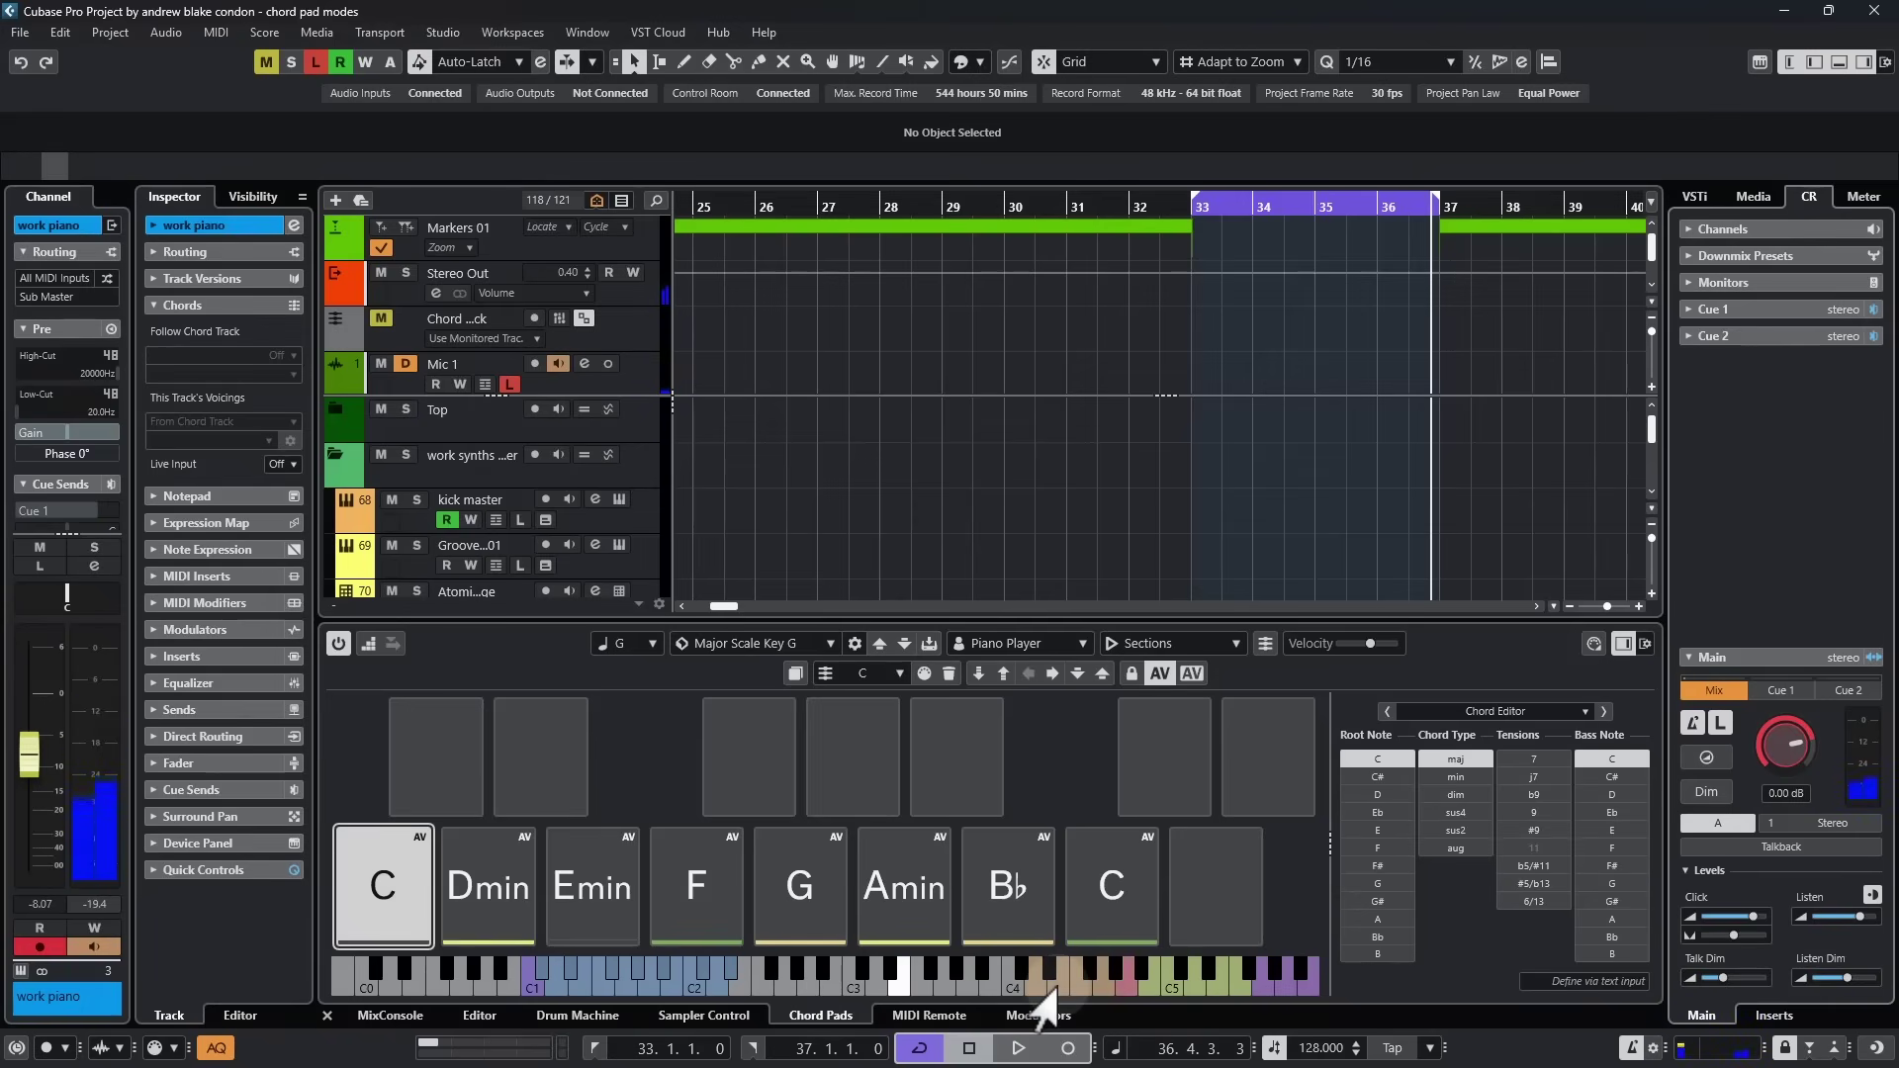
left_click(539, 984)
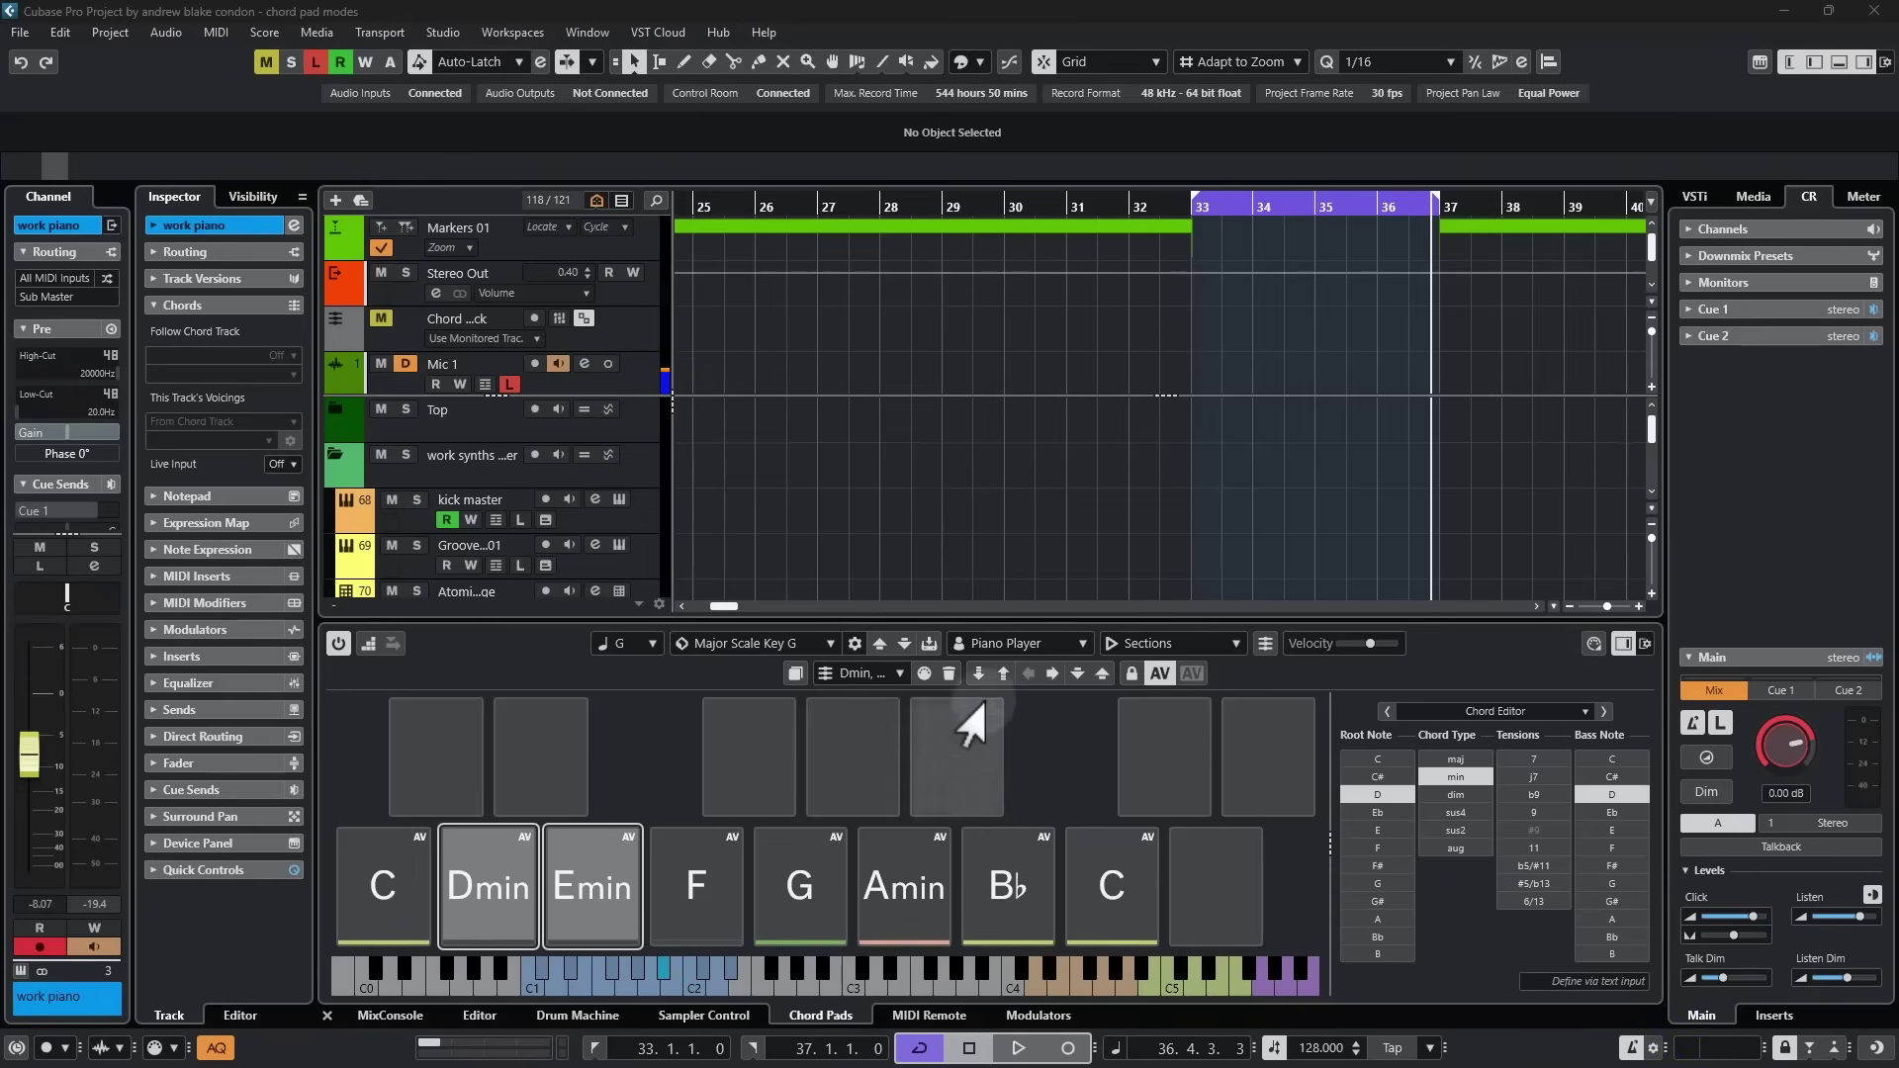
Set the Section Player Settings of the Sections player mode to Custom.
left_click(1110, 644)
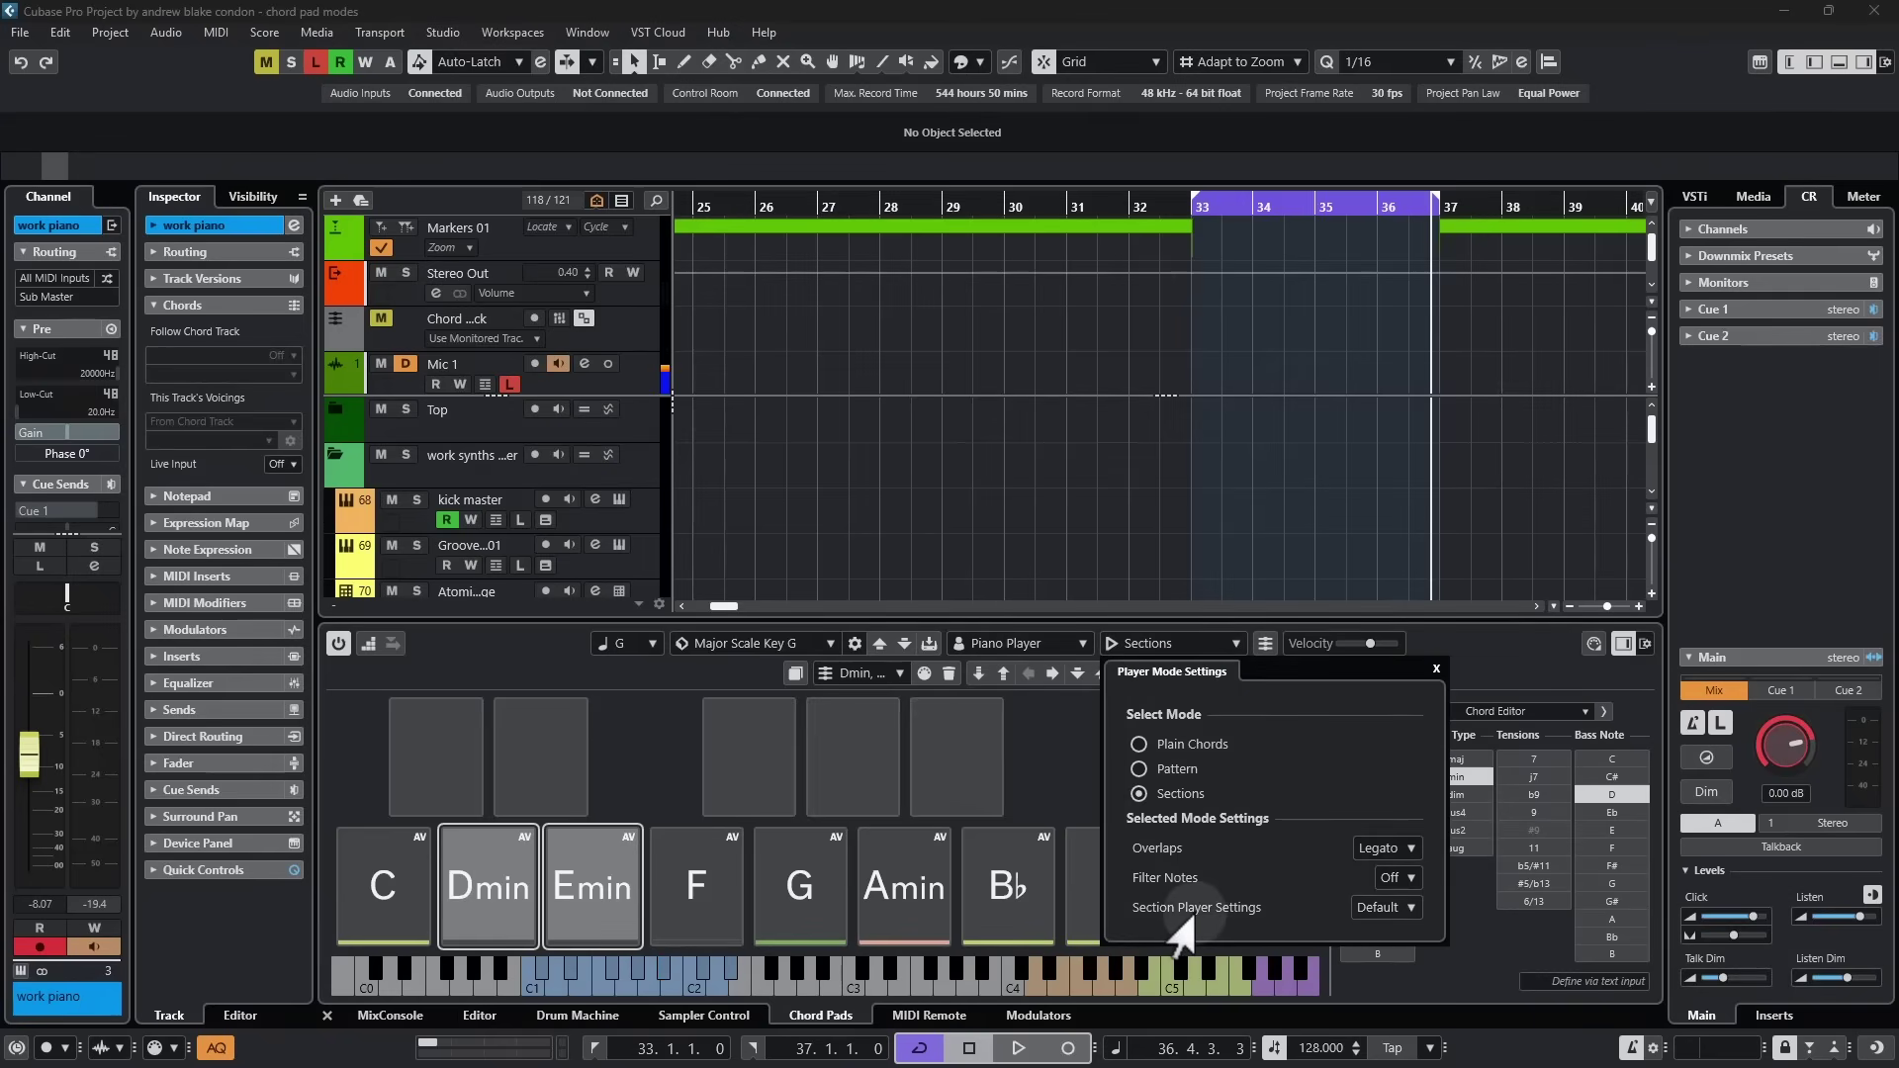
left_click(1383, 907)
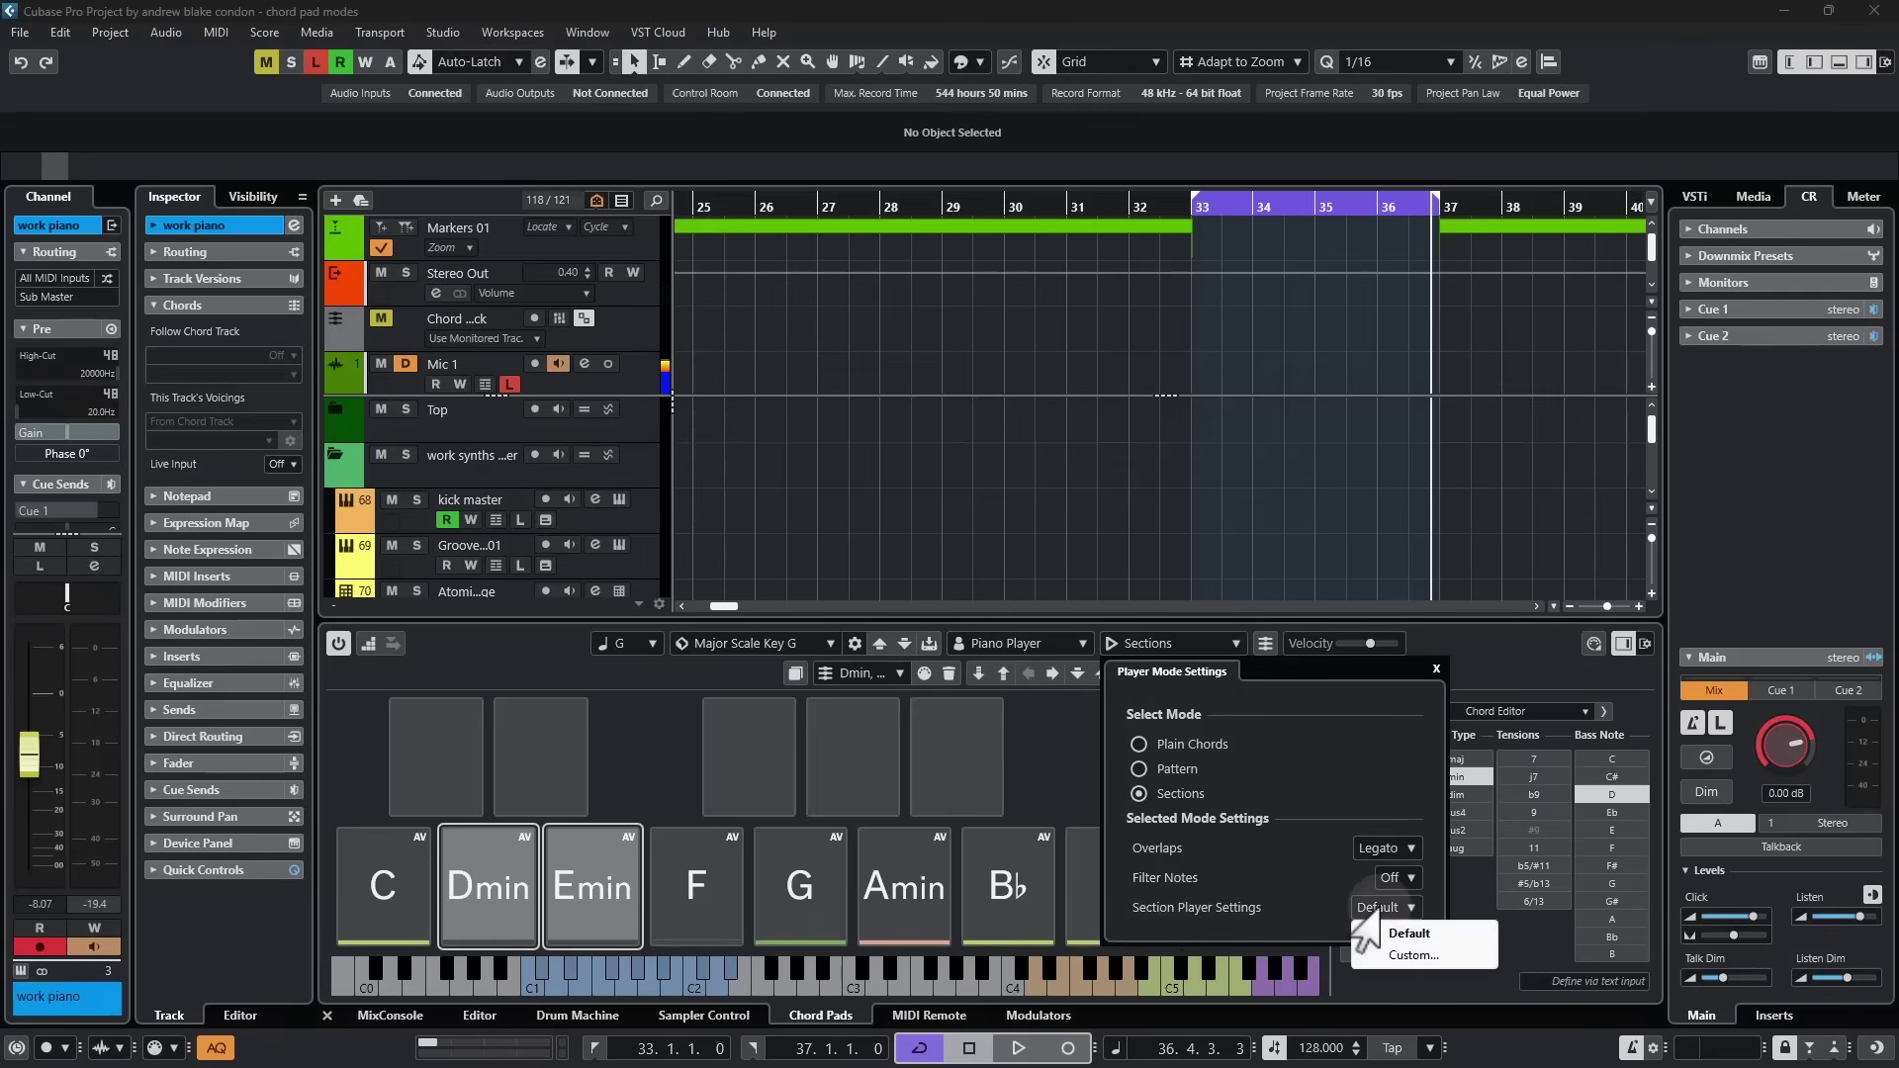
left_click(1417, 959)
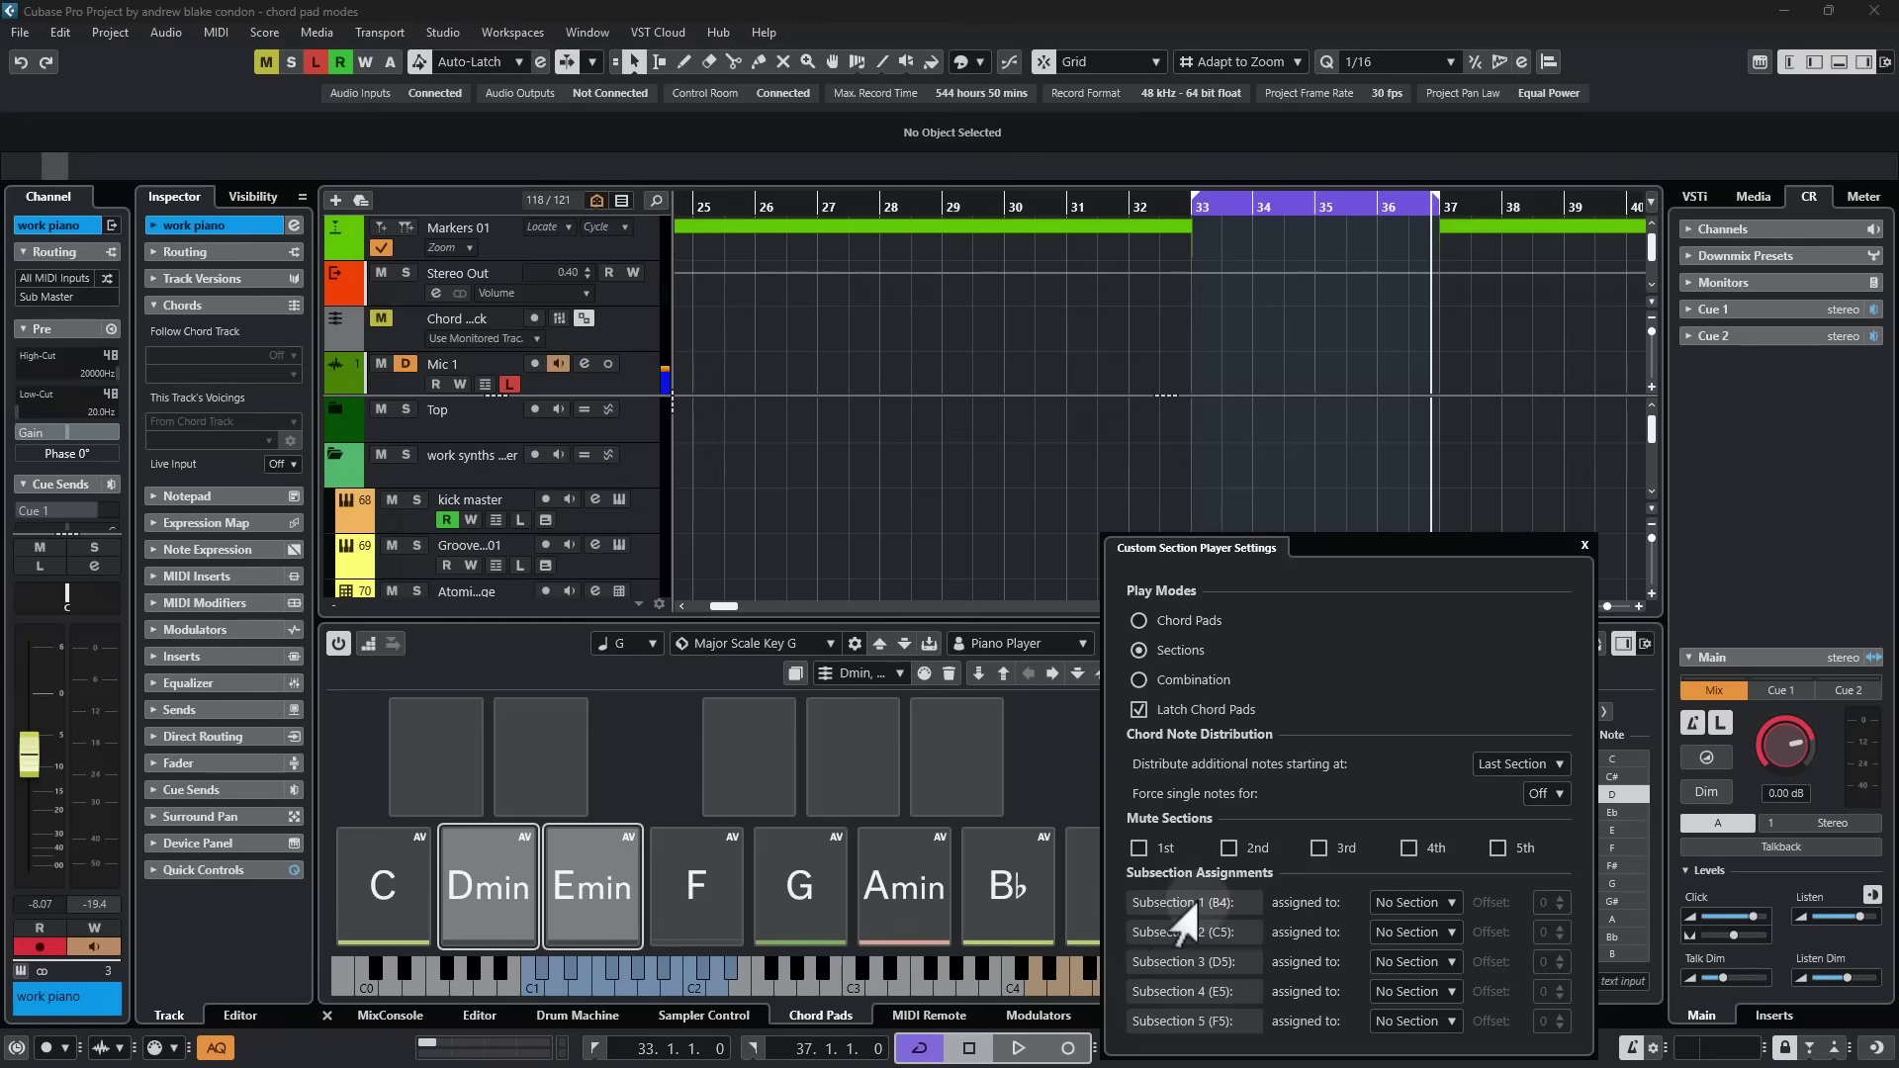
Assign Subsections 1 to 5 to Section 1 (D4), Section 2 (E4), Section 3 (F4), Section 4 (G4) and Section 5 (A4) respectively.
left_click(1374, 908)
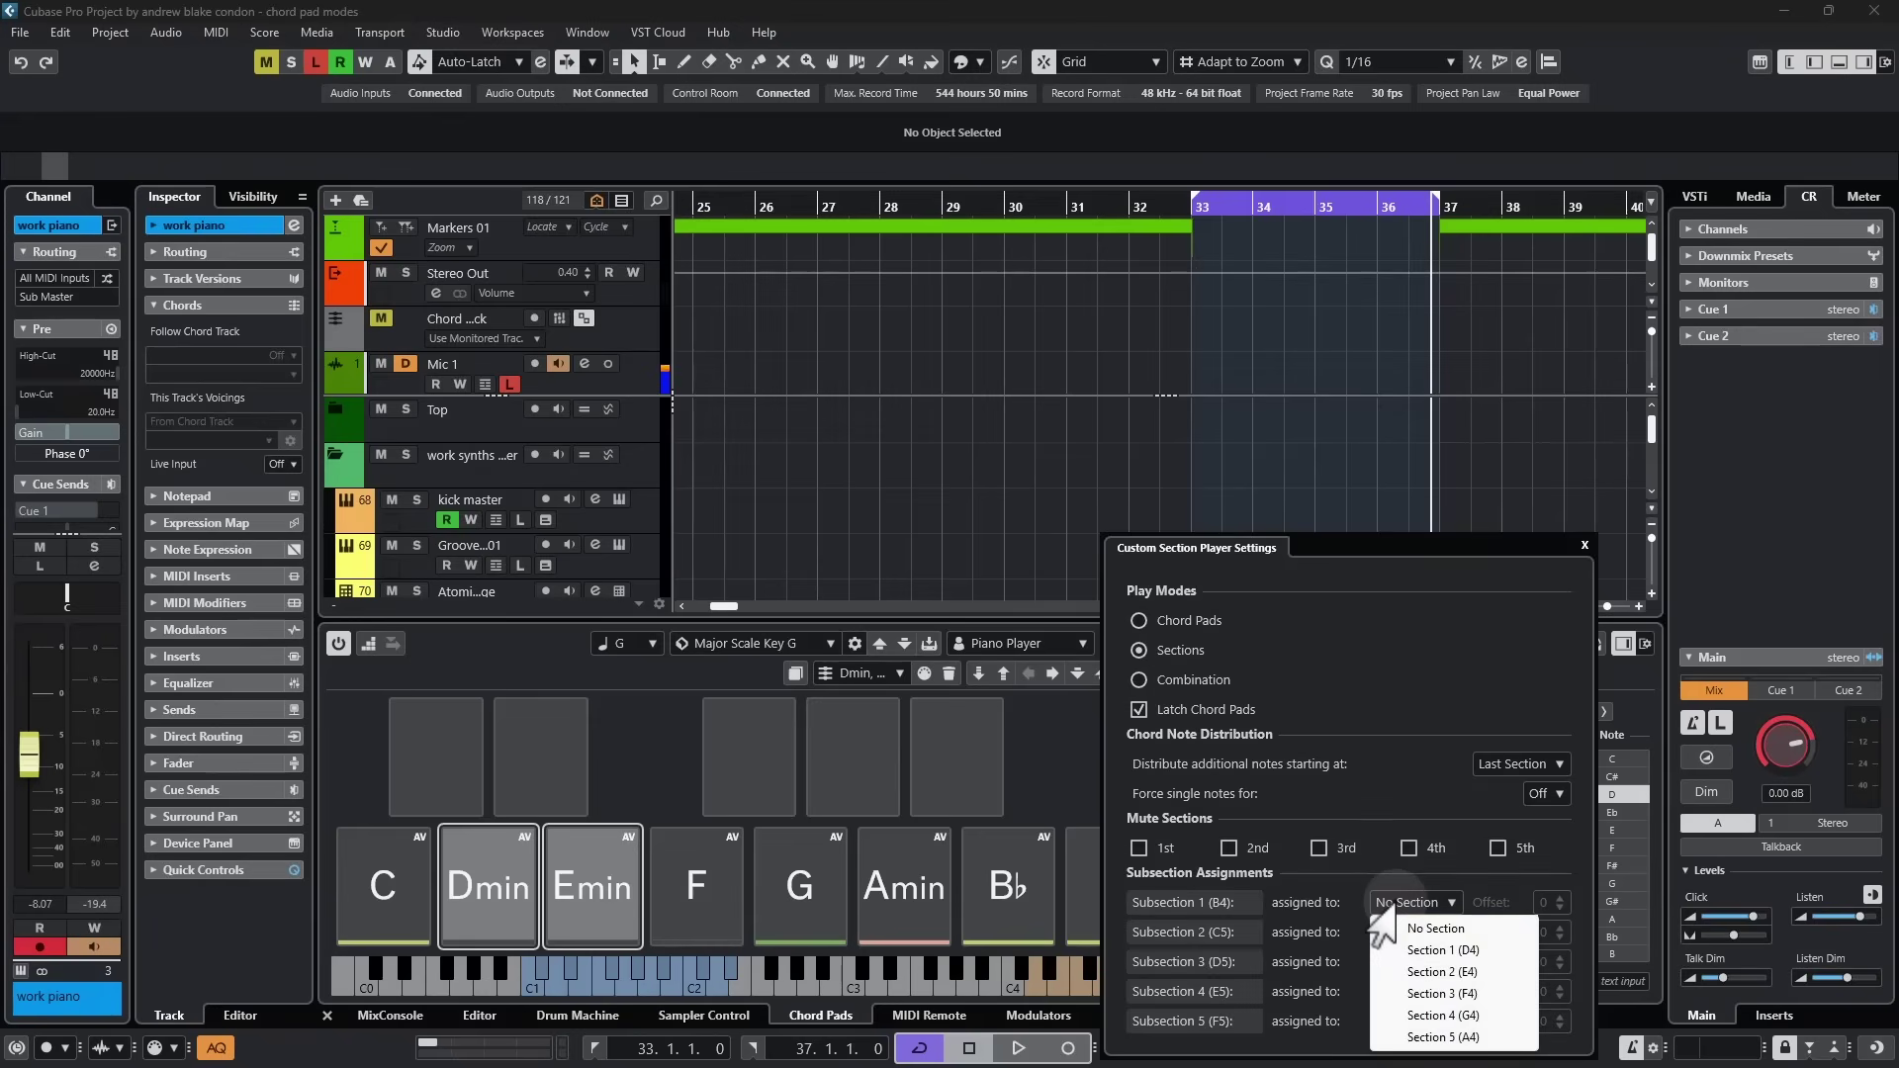
left_click(1440, 951)
left_click(1434, 940)
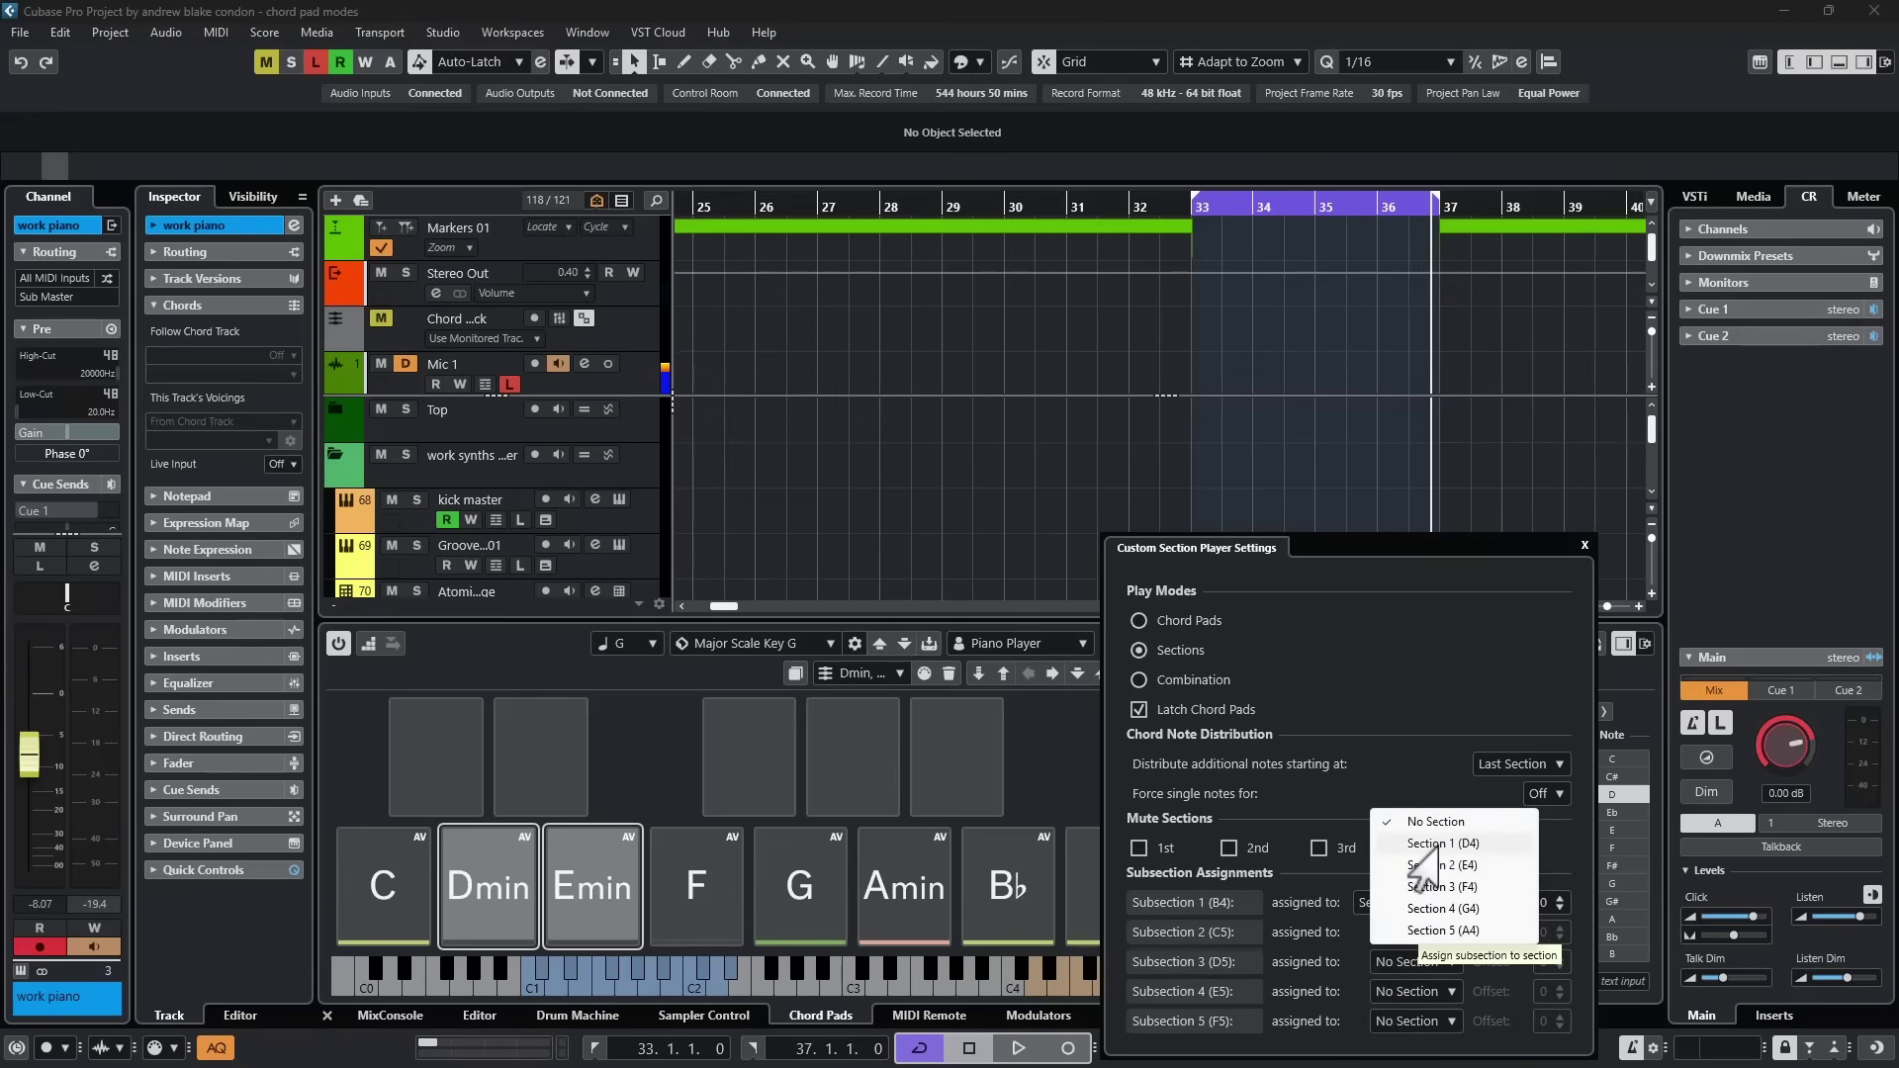
left_click(1428, 866)
left_click(1426, 959)
left_click(1426, 917)
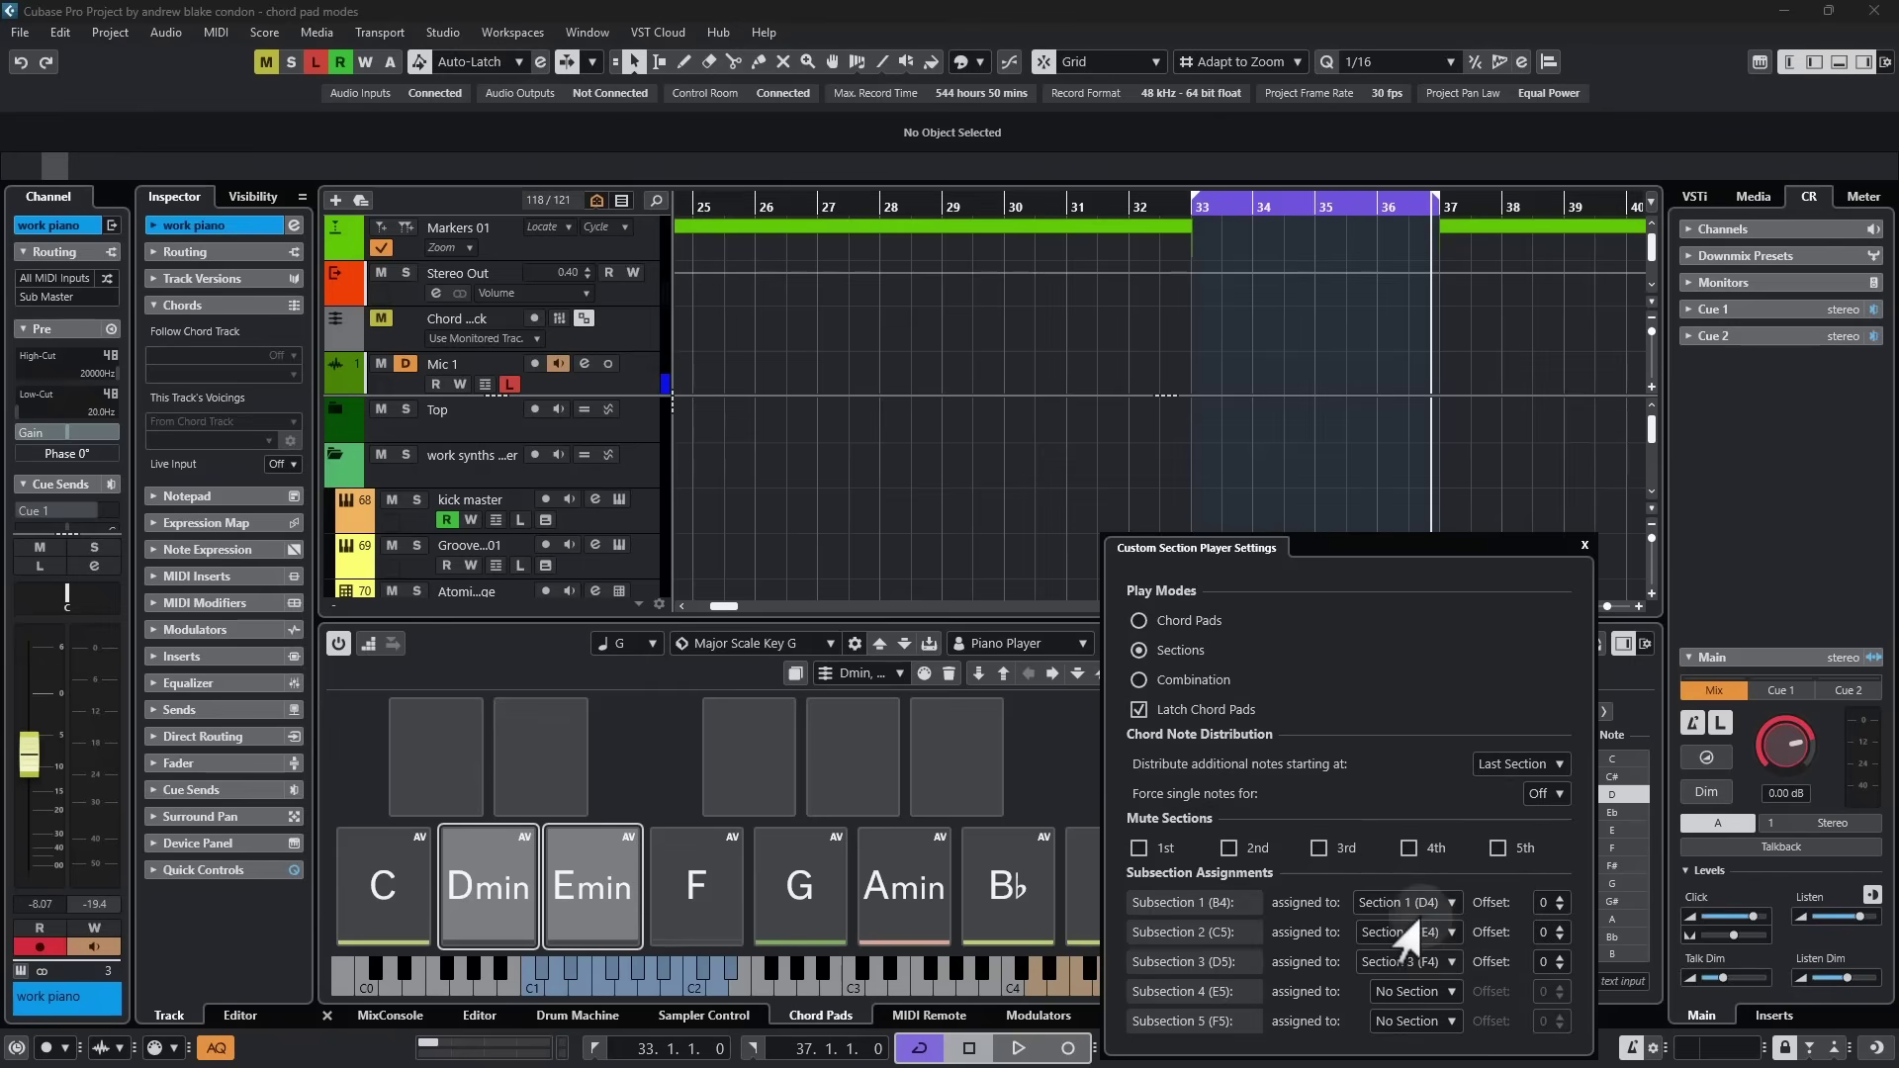
left_click(1429, 992)
left_click(1420, 969)
left_click(1422, 1020)
left_click(1439, 1018)
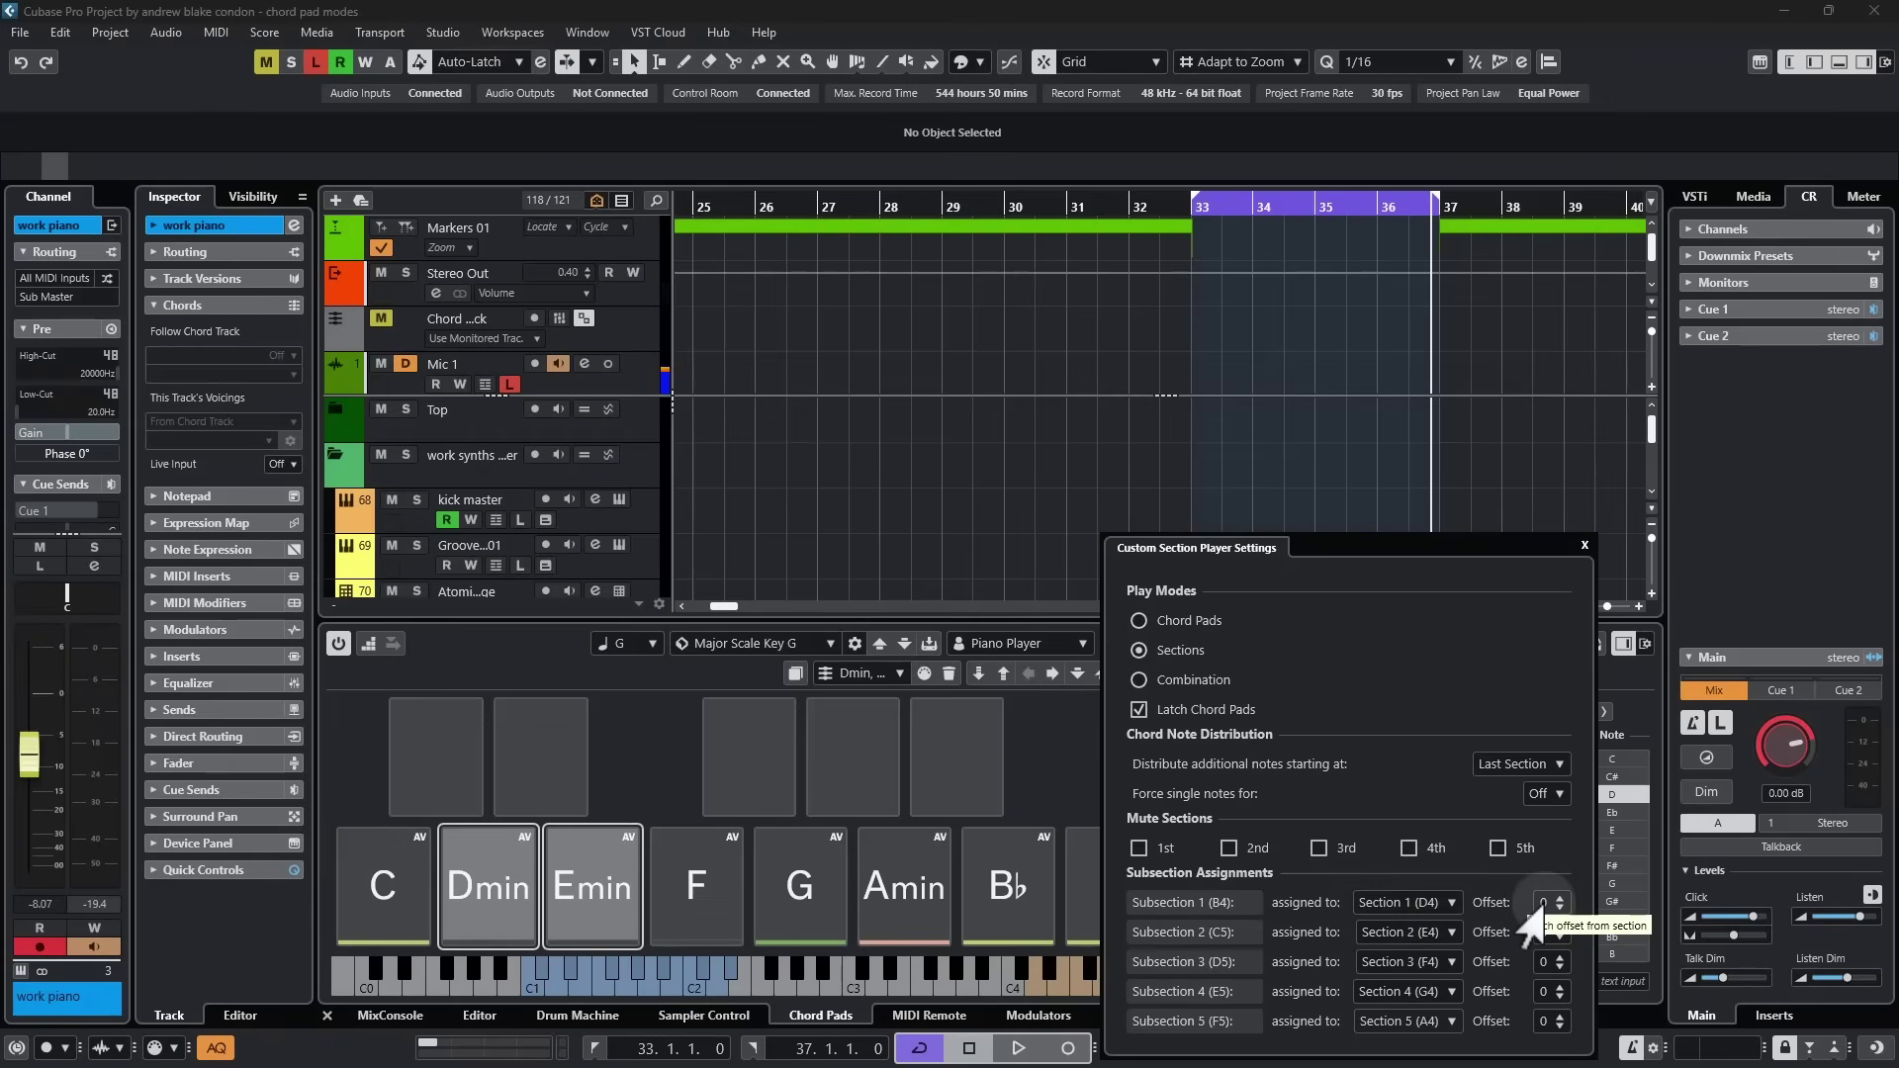
Set the offset of all five subsection assignments to 3 and close the Custom Section Player Settings.
scroll(1526, 905, "up", 3)
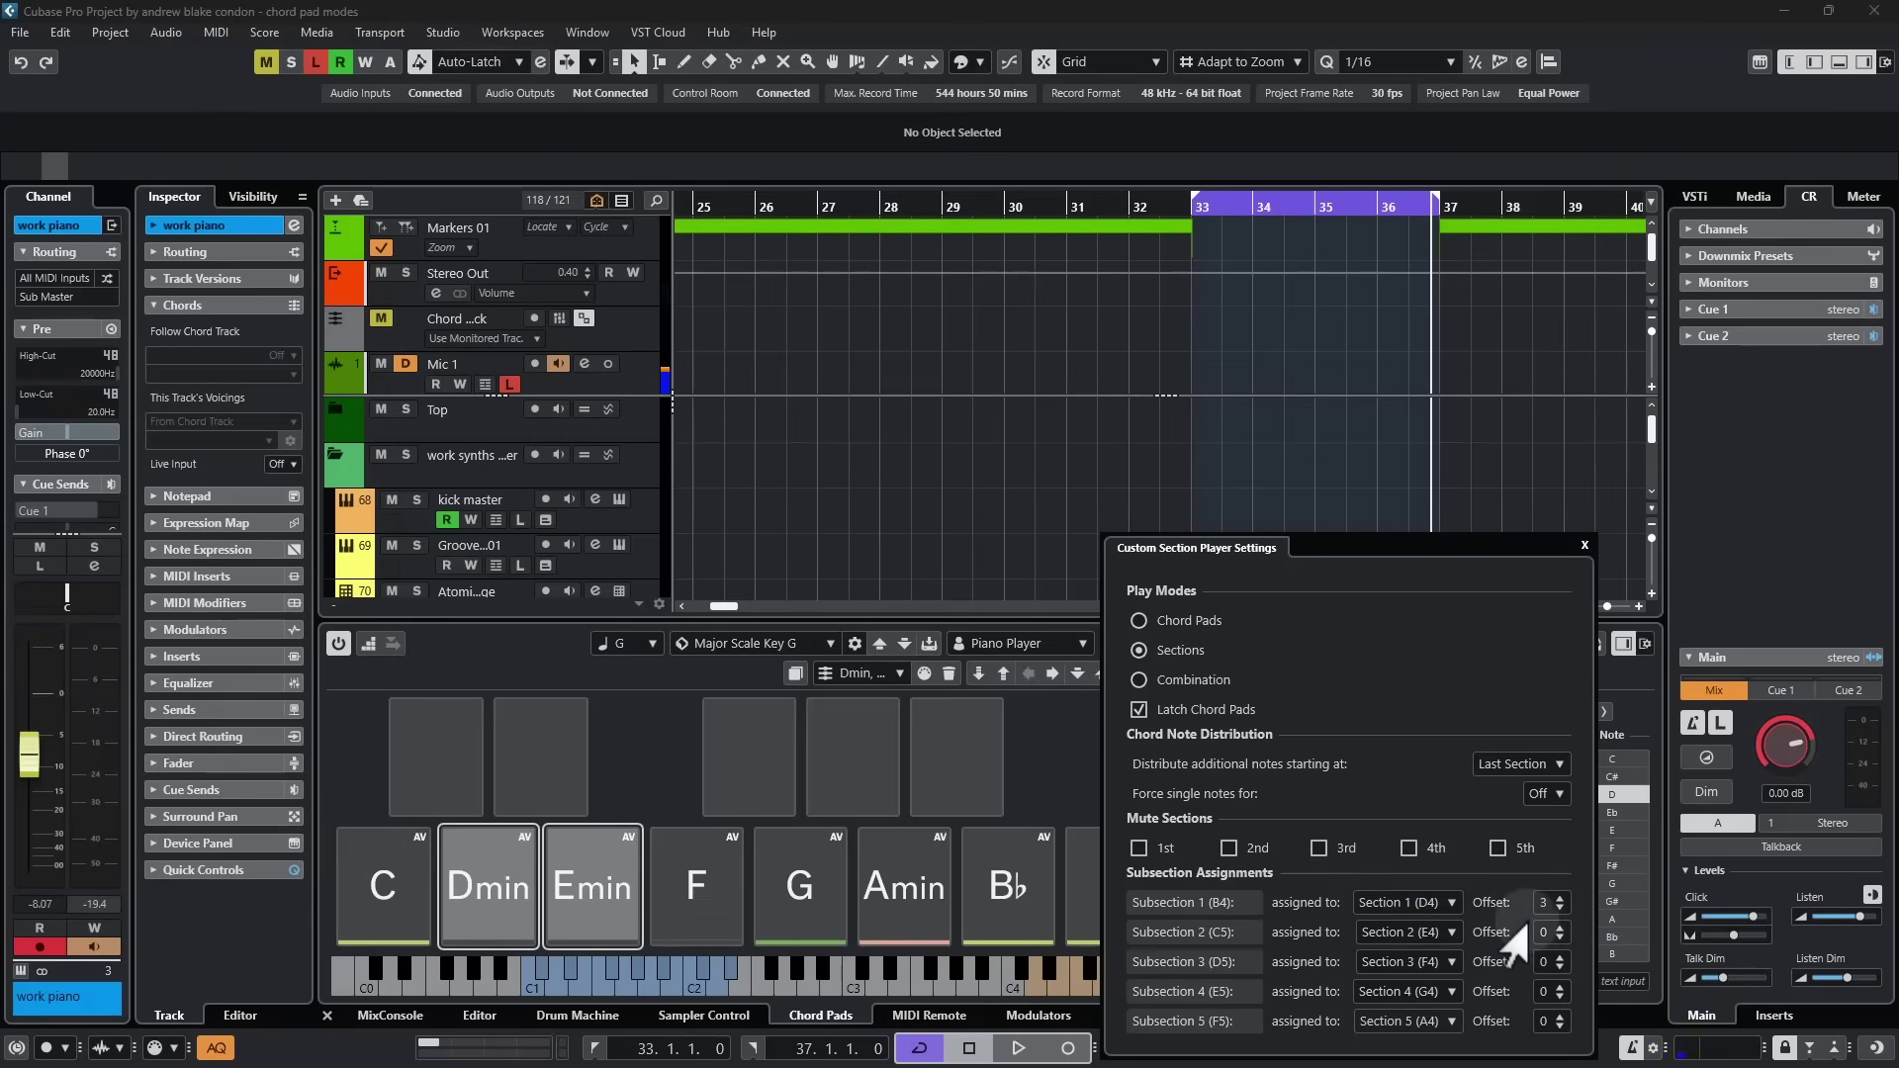
scroll(1524, 942, "up", 1)
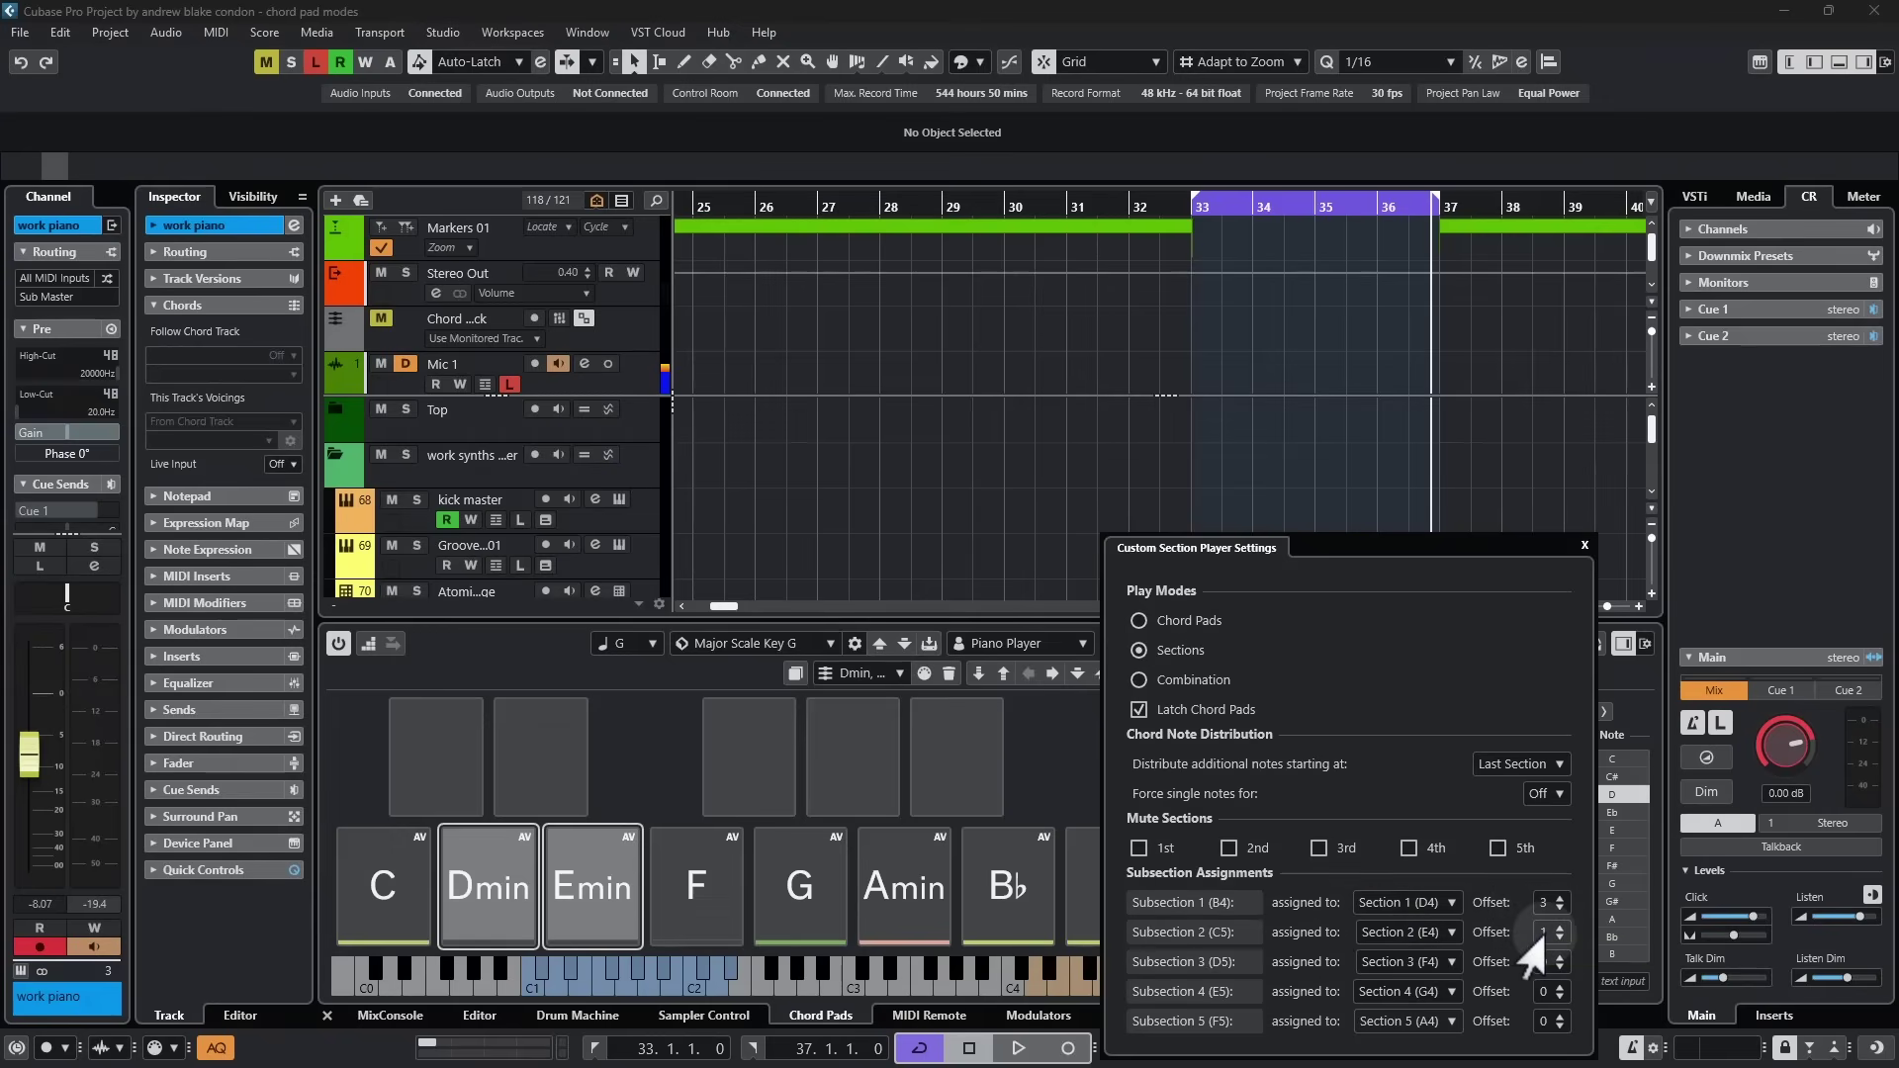
scroll(1524, 935, "up", 1)
scroll(1524, 961, "up", 3)
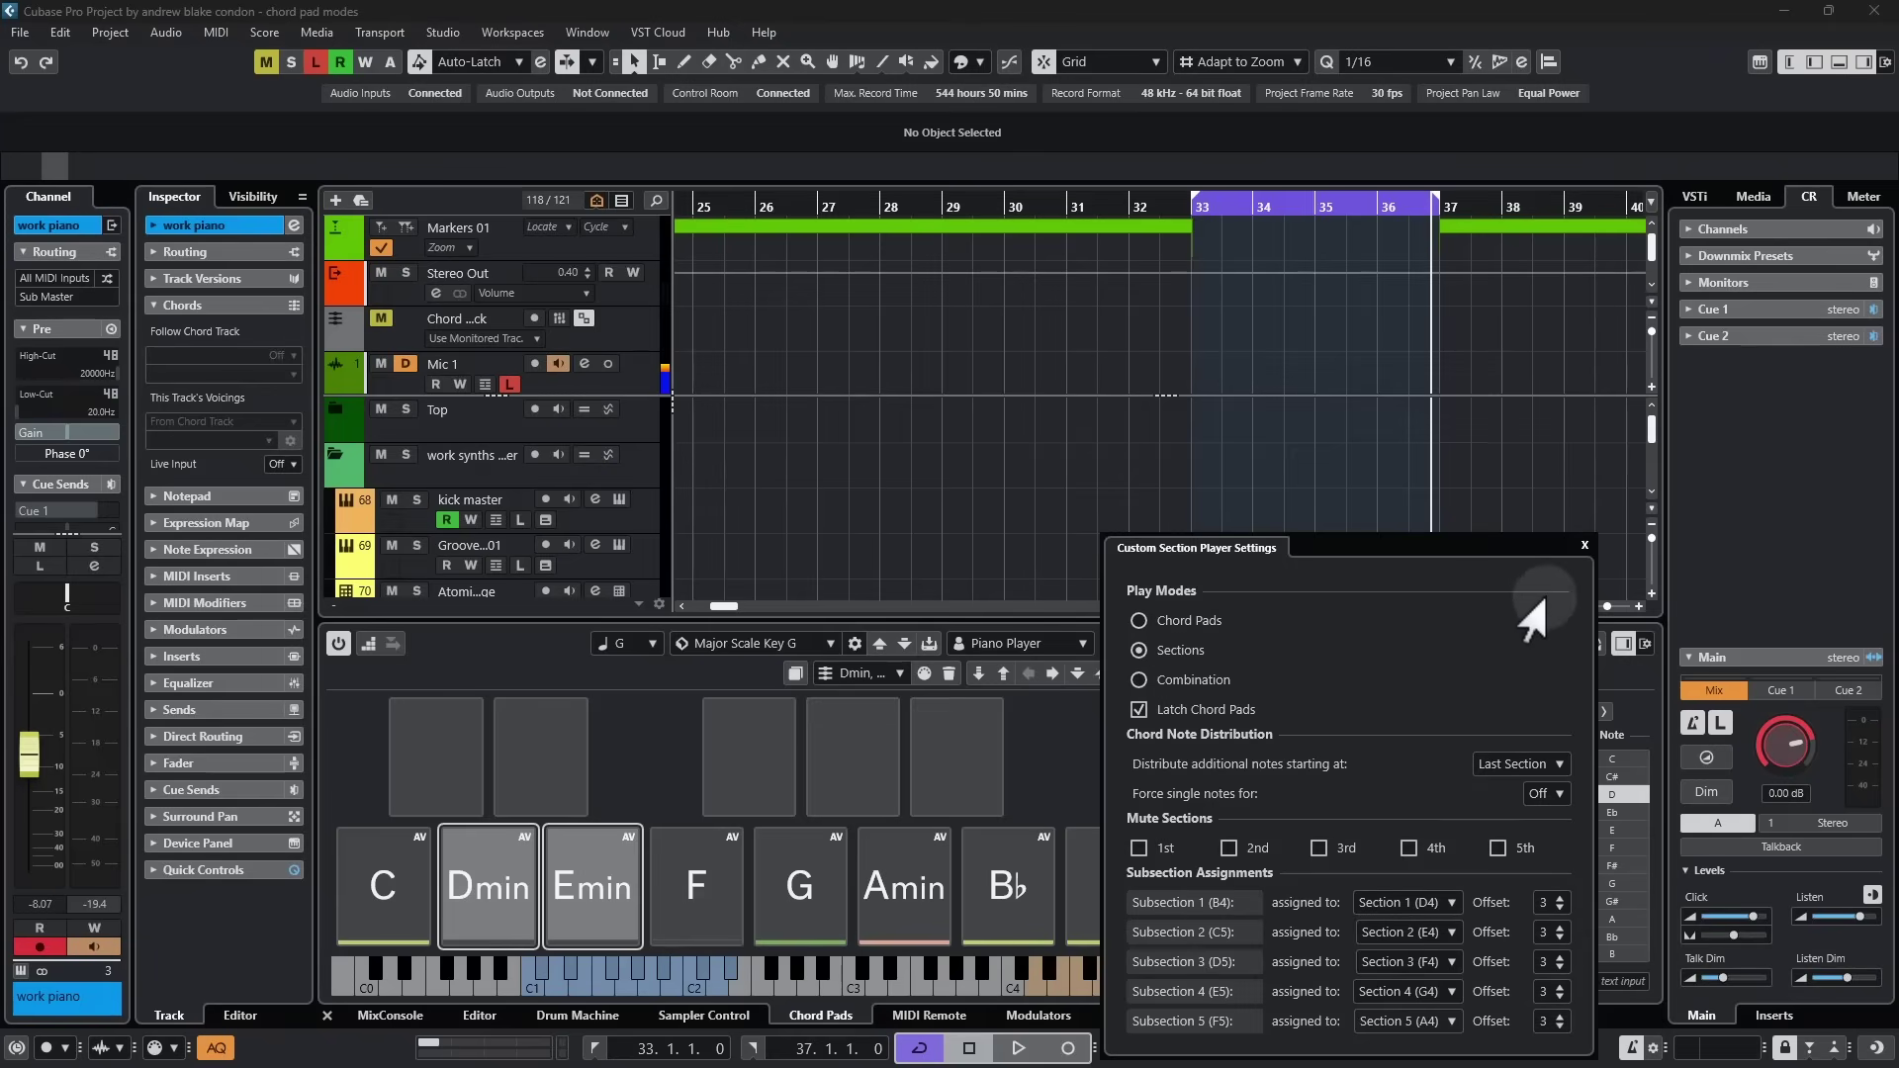
left_click(1583, 545)
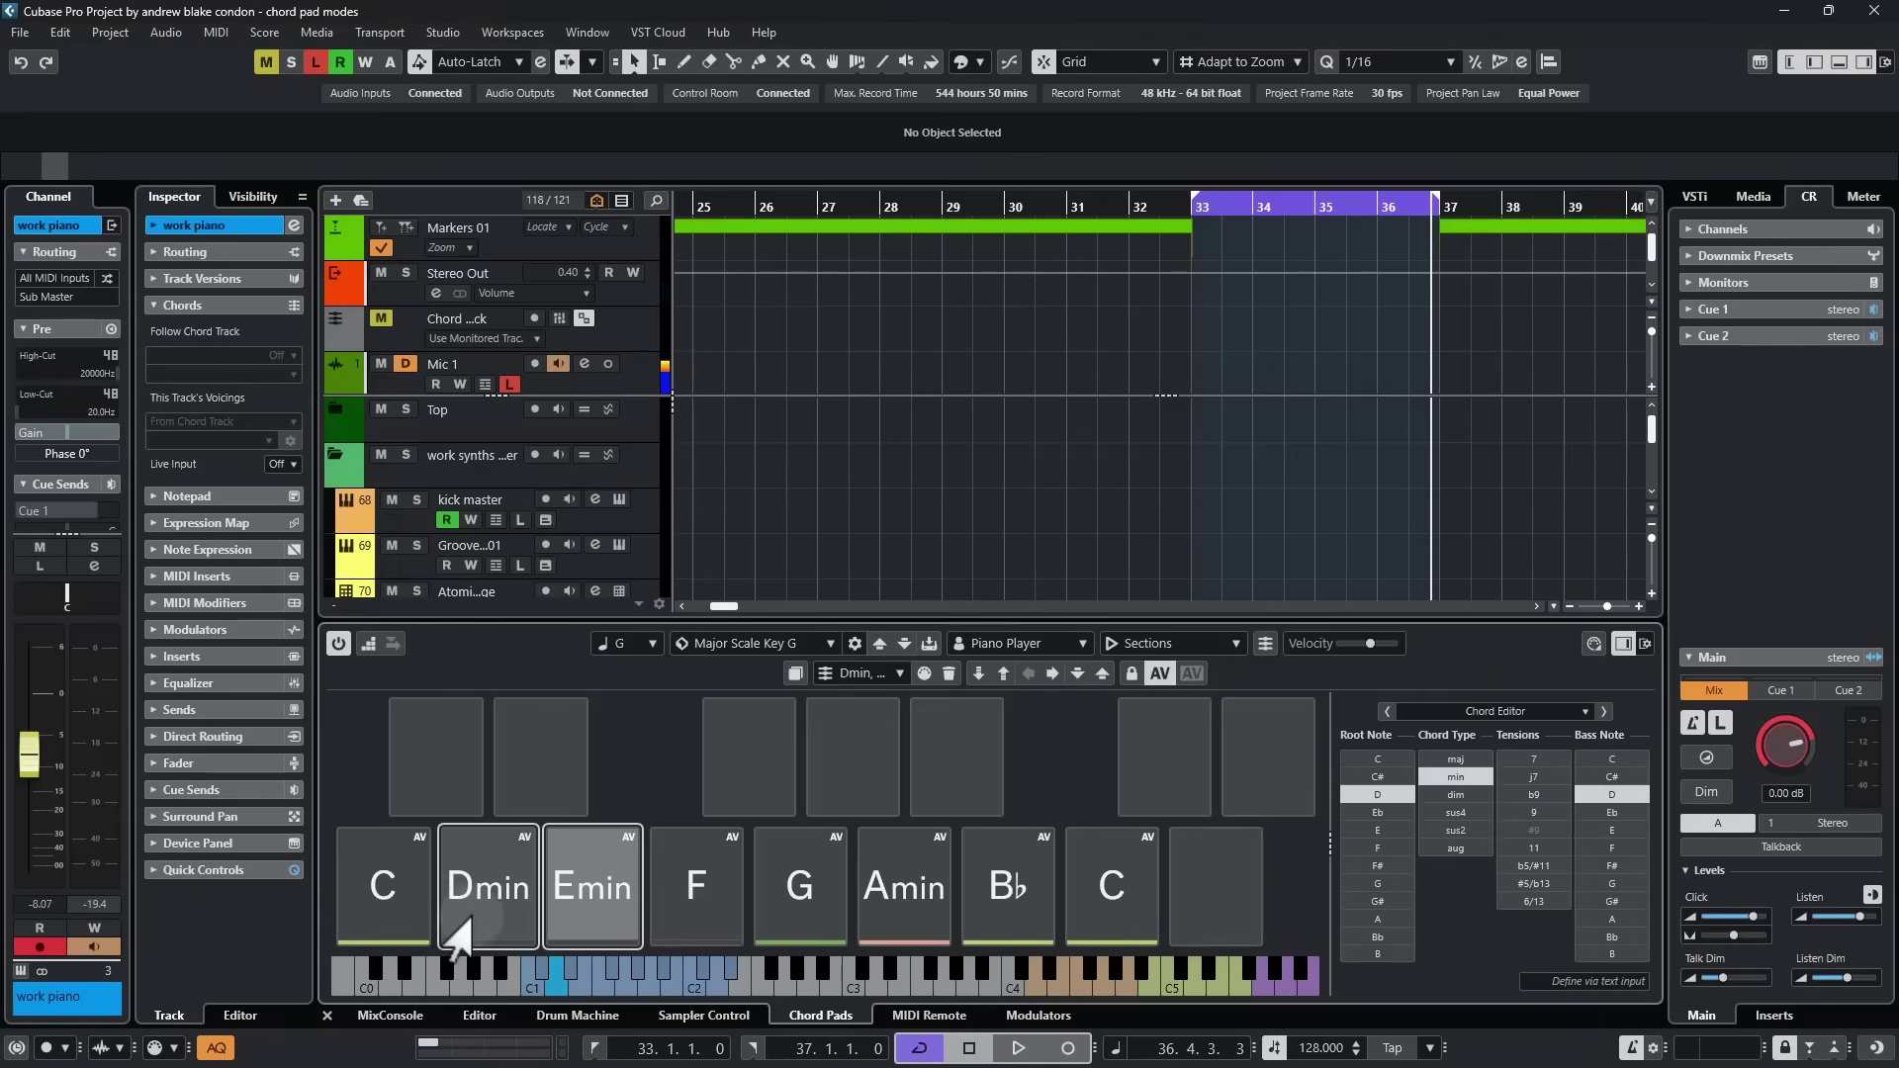
Latch the C pad from the Pads Remote Range and play the Section 3 and Subsection 3 keys to compare their notes.
left_click(516, 987)
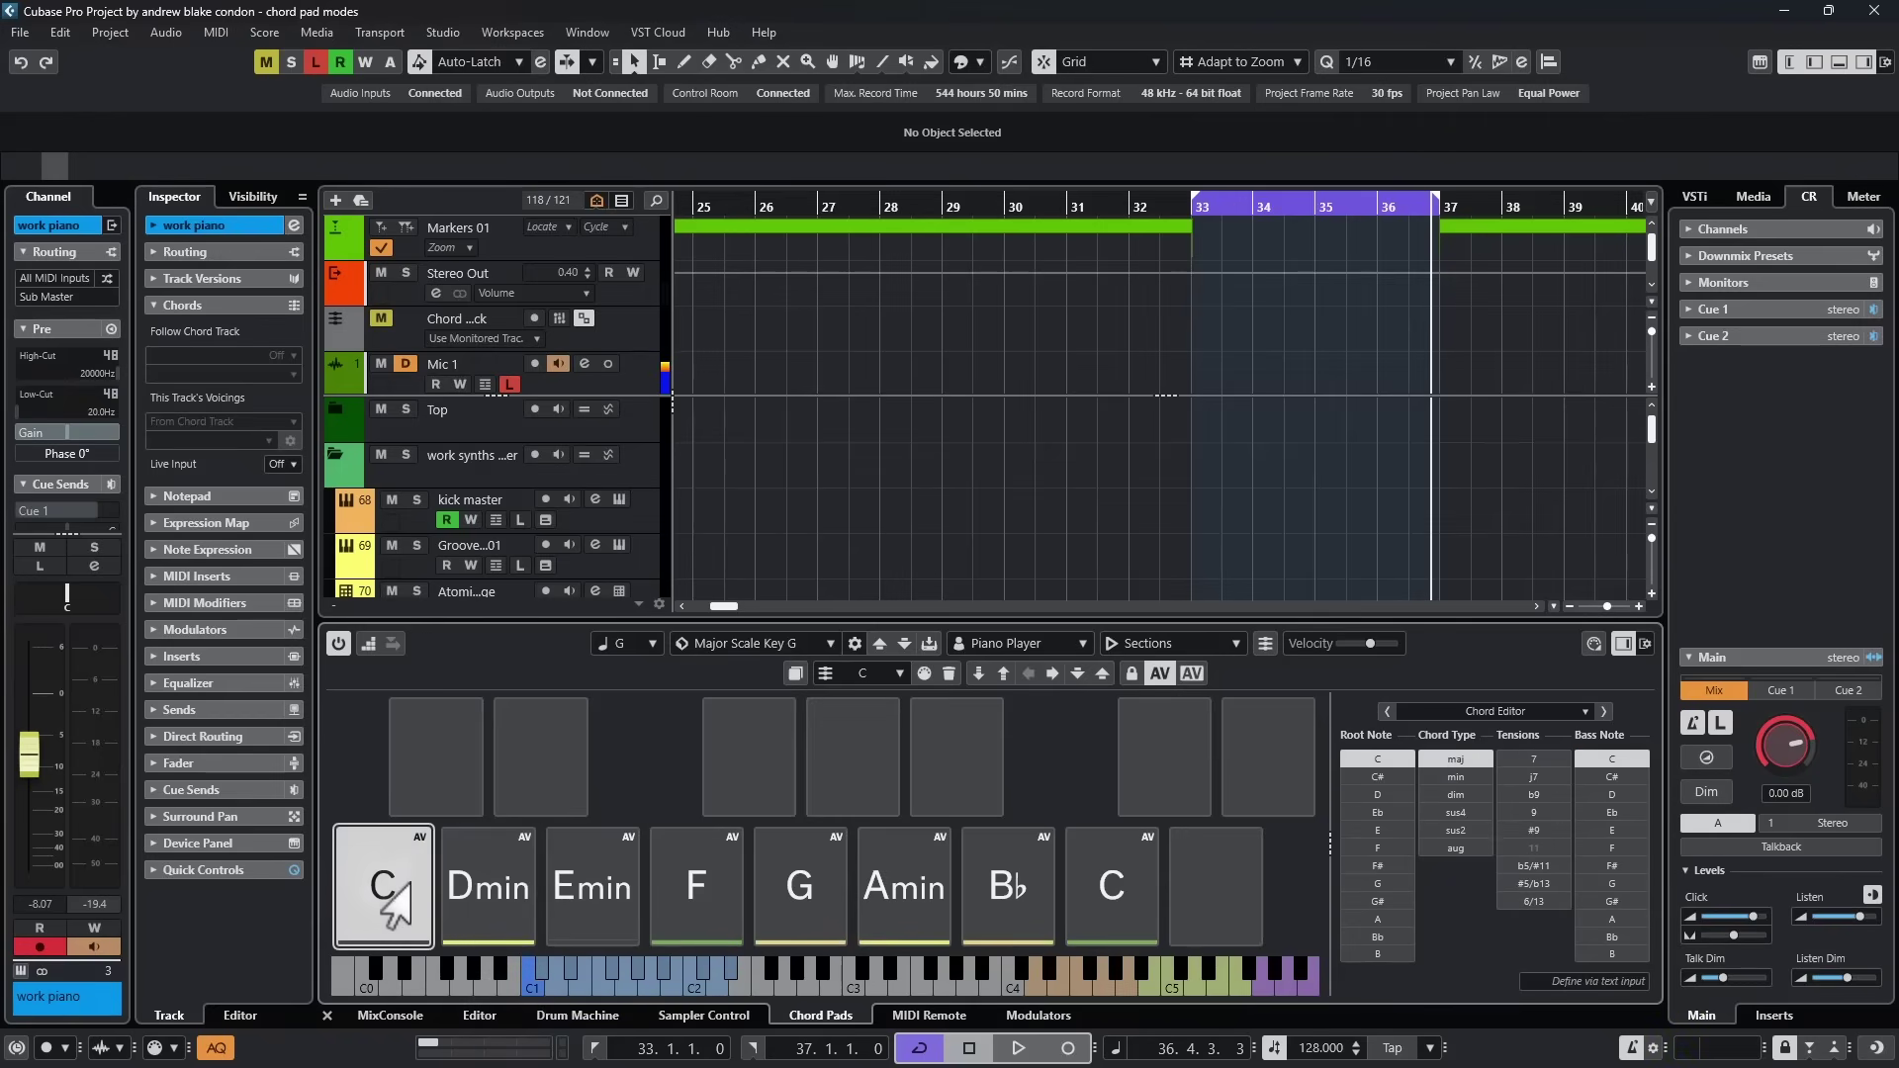
left_click(1080, 989)
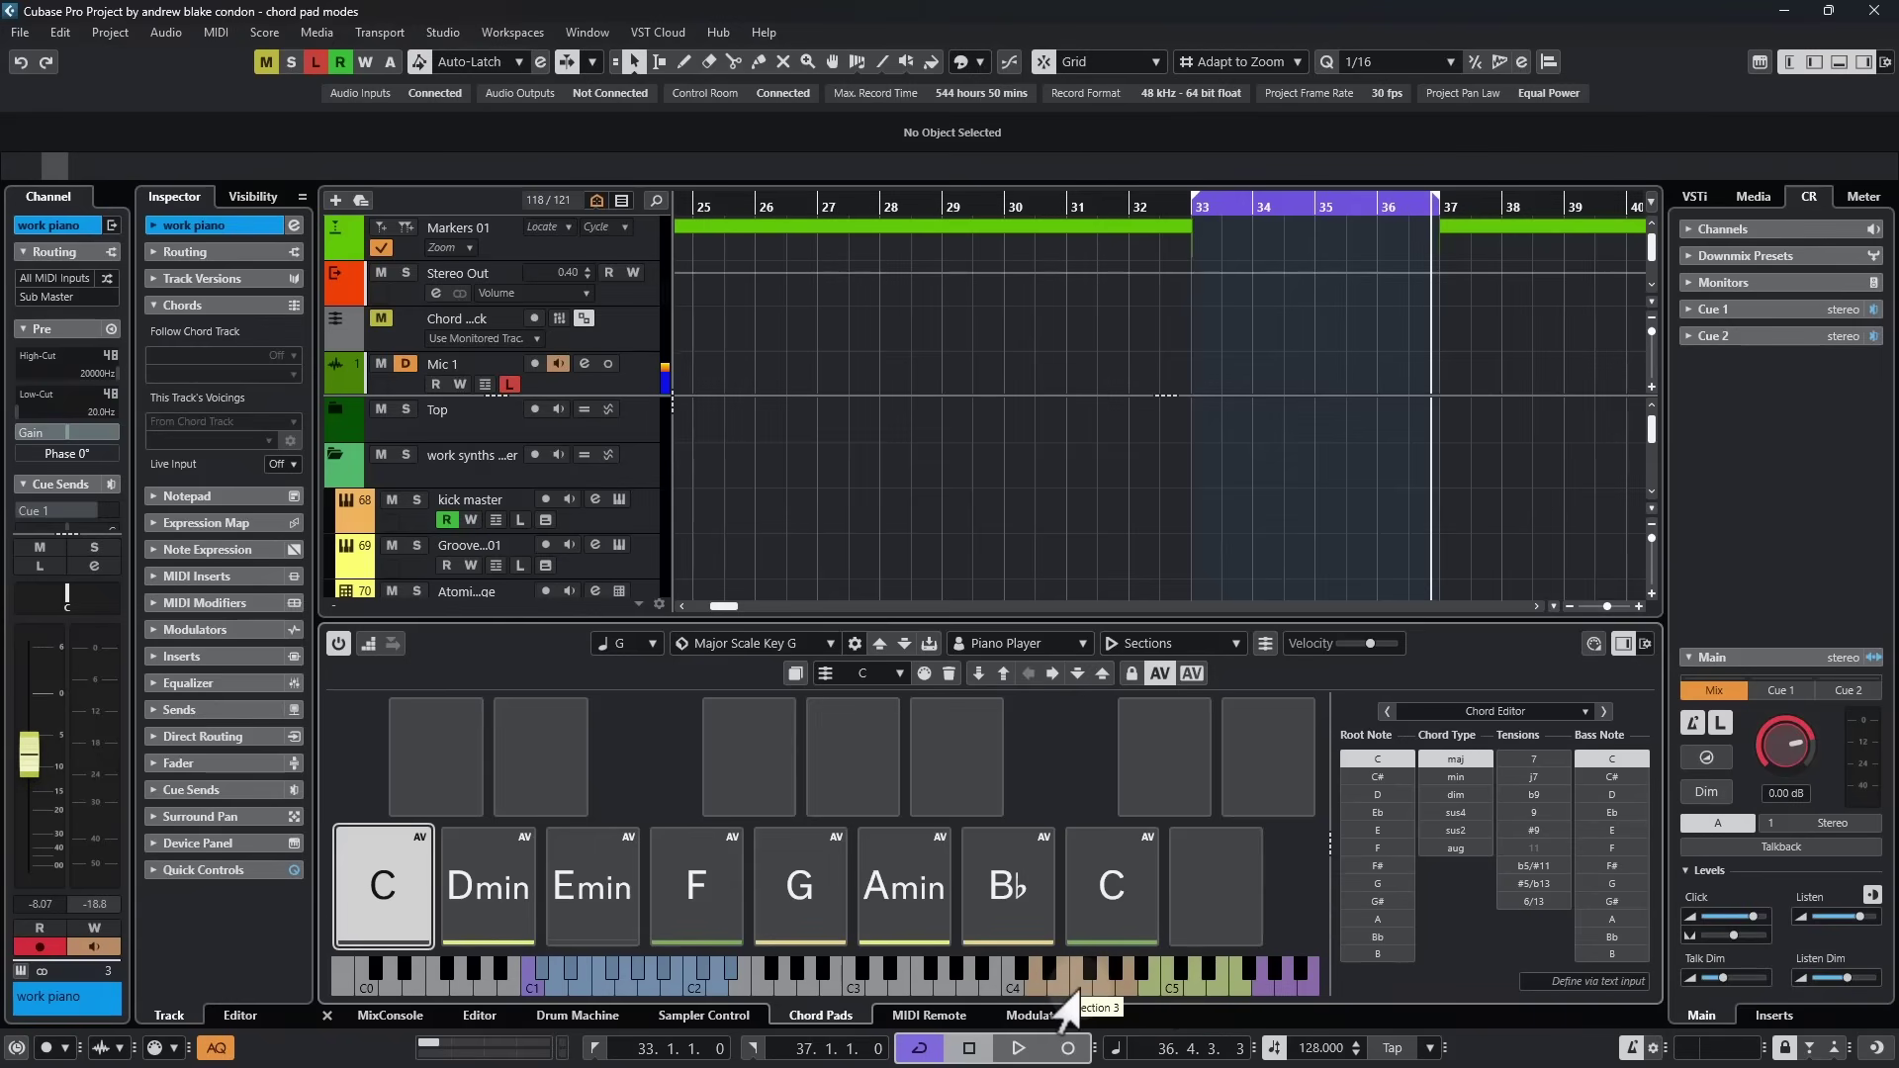
left_click(1193, 988)
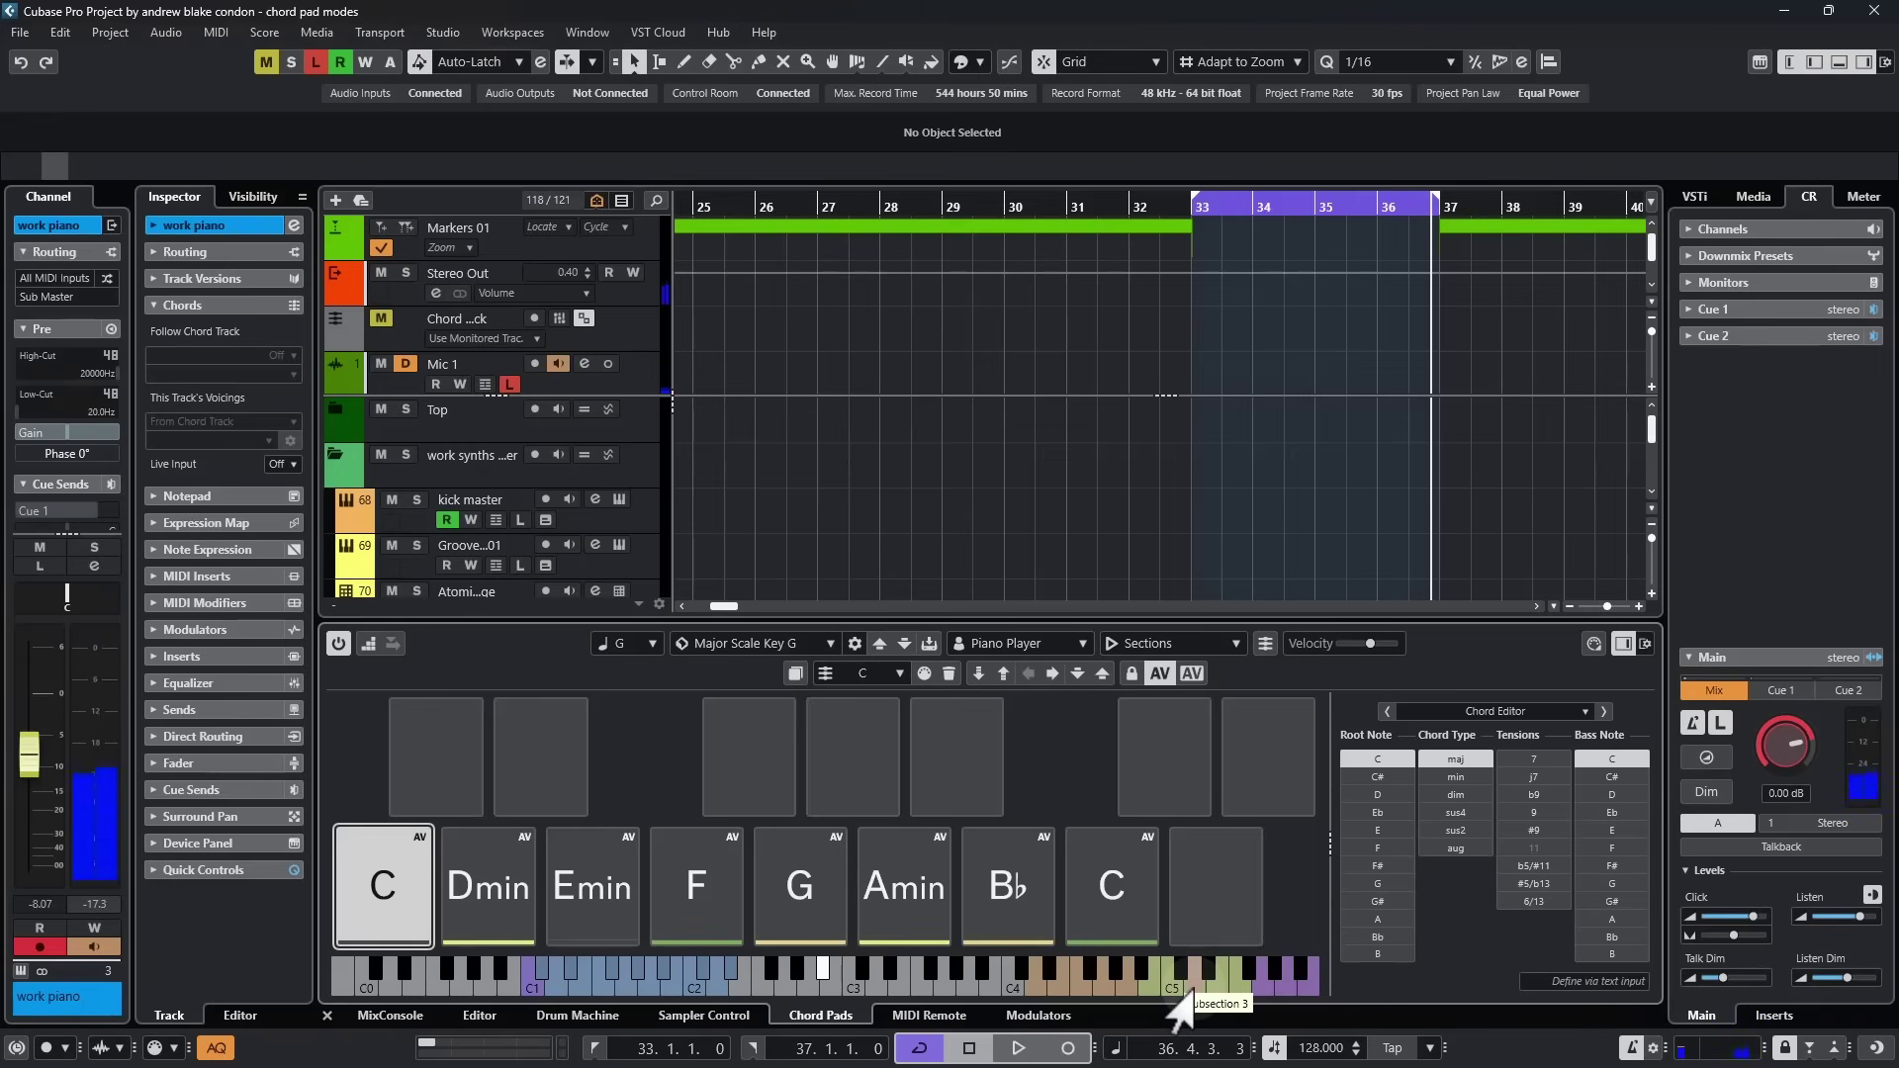